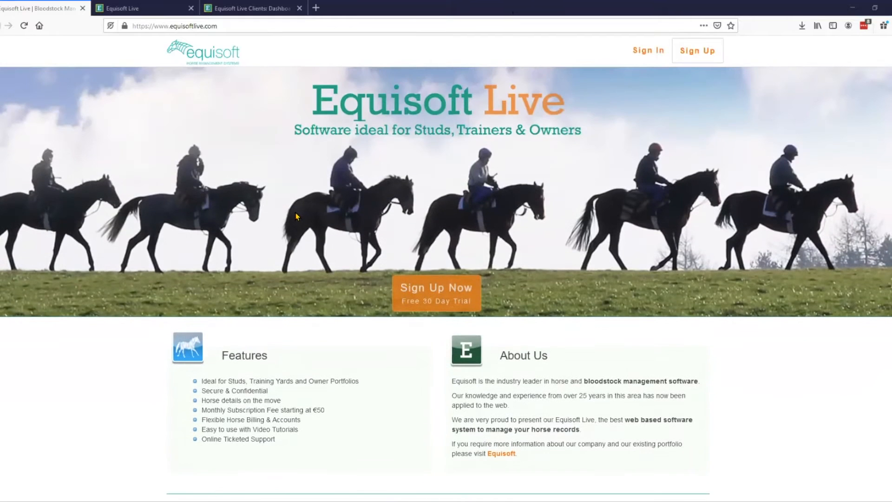
# Open the free 30-day trial sign-up form and examine its required fields
pyautogui.click(425, 298)
pyautogui.scroll(-5, 504, 352)
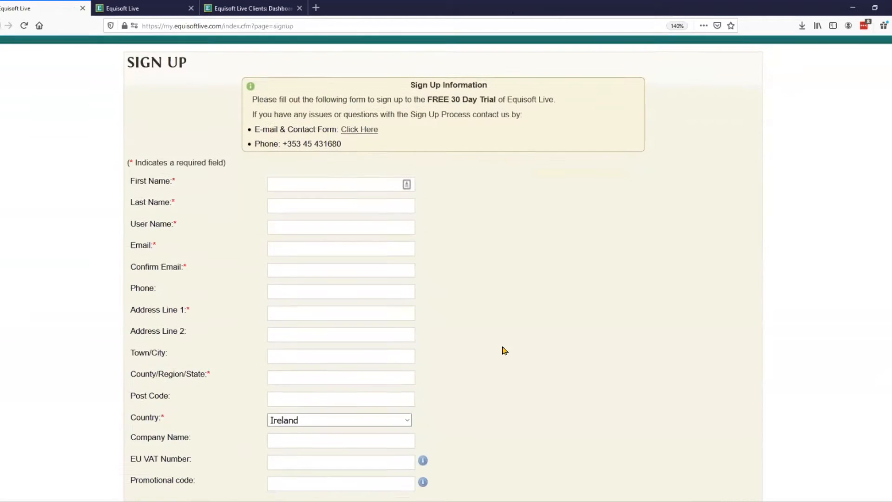
pyautogui.scroll(5, 372, 297)
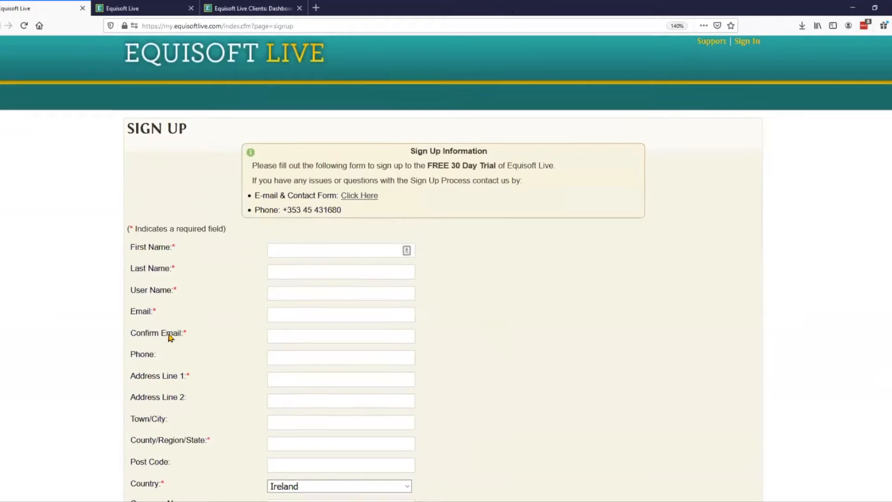
pyautogui.scroll(-3, 172, 325)
pyautogui.scroll(3, 139, 232)
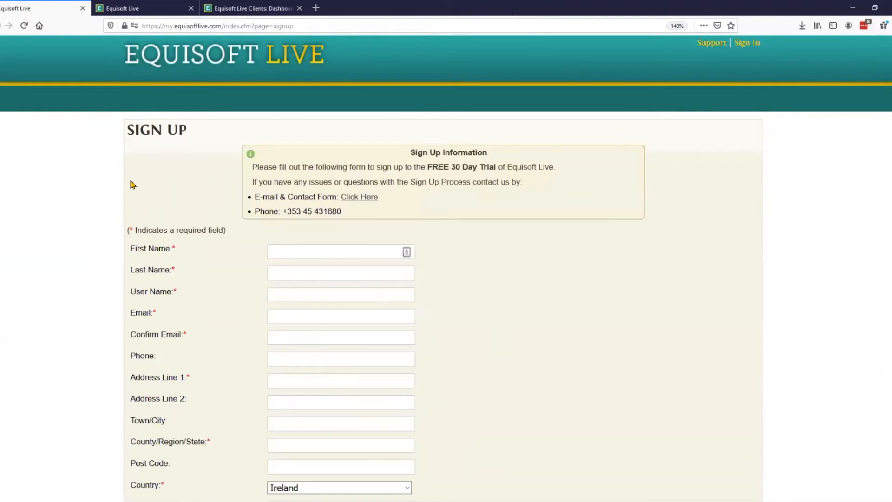
# Switch to the signed-in demo dashboard, close the sign-up page, and view the diary calendar by week, day and month
pyautogui.click(110, 12)
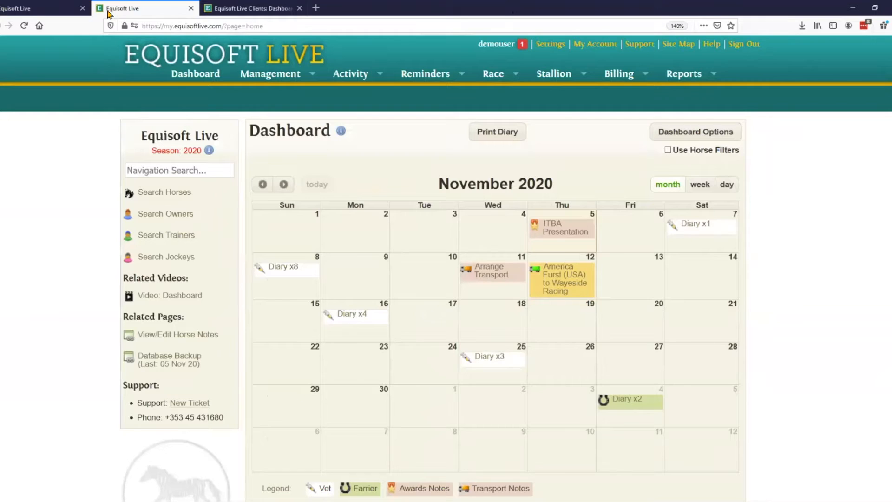
pyautogui.click(82, 9)
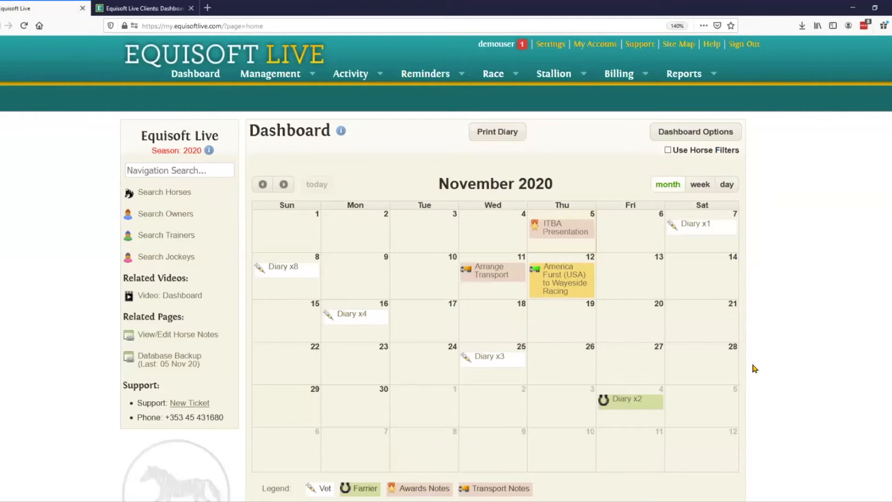
pyautogui.click(699, 184)
pyautogui.click(725, 185)
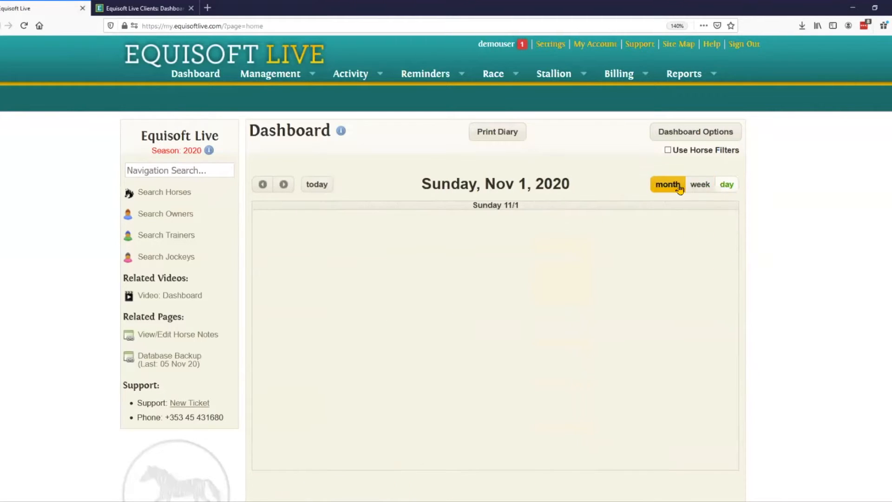
pyautogui.click(679, 187)
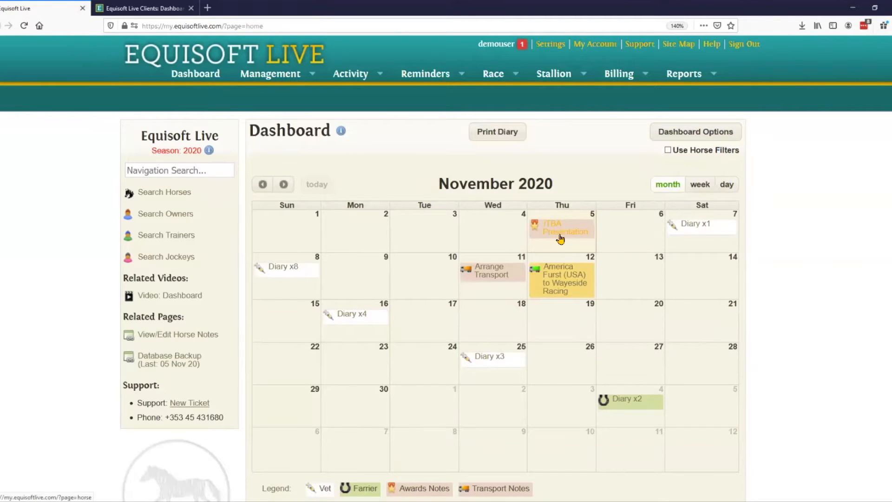
# Add a diary item on 6 November 2020 titled "Make sure you are signed in" and save it
pyautogui.click(616, 231)
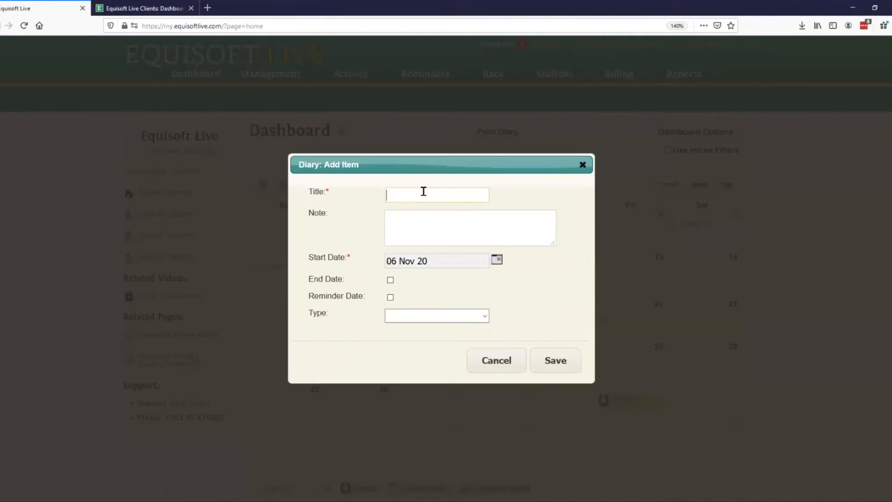
pyautogui.write('Make sure you are signed in')
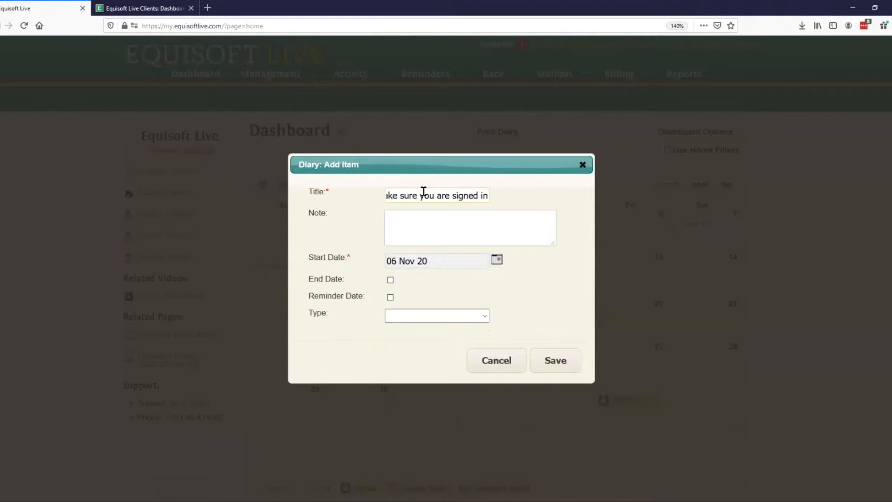
pyautogui.click(559, 366)
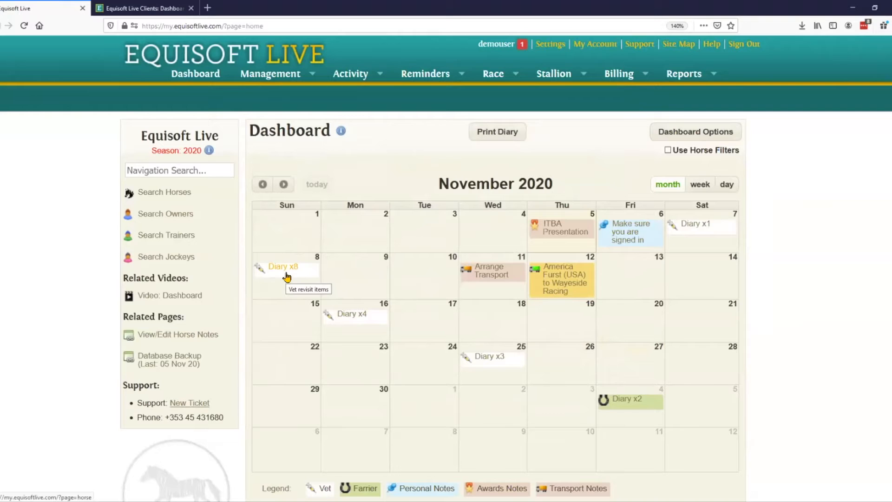
# Review the vet revisit items scheduled for 8 November 2020 in the diary, and close the list
pyautogui.click(287, 273)
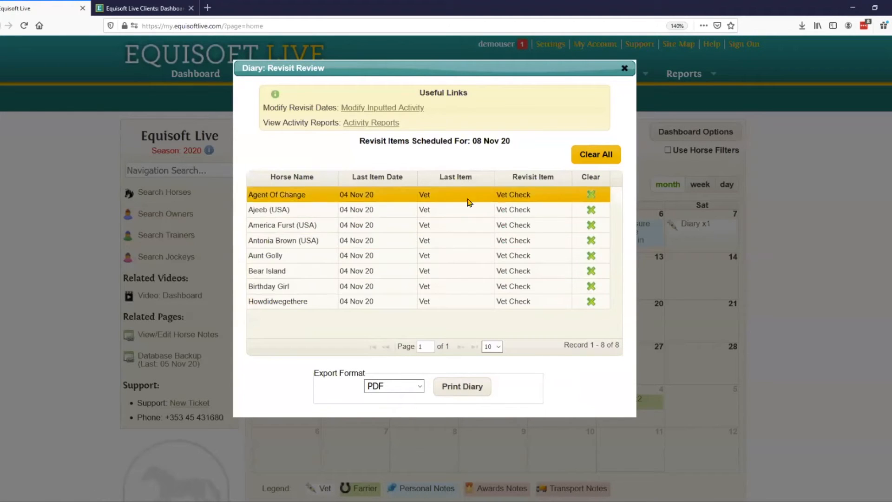
pyautogui.click(624, 69)
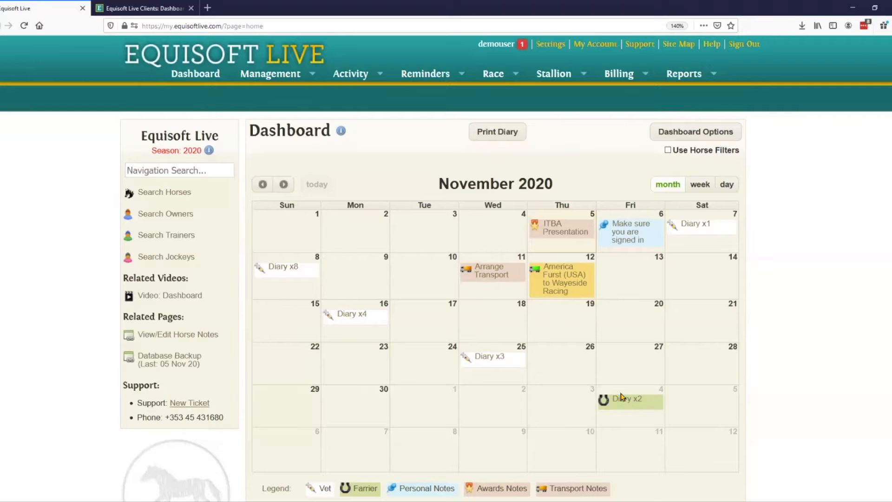
# Create a new owner account with the owner's first name, last name and first address line, and save it
pyautogui.moveTo(270, 74)
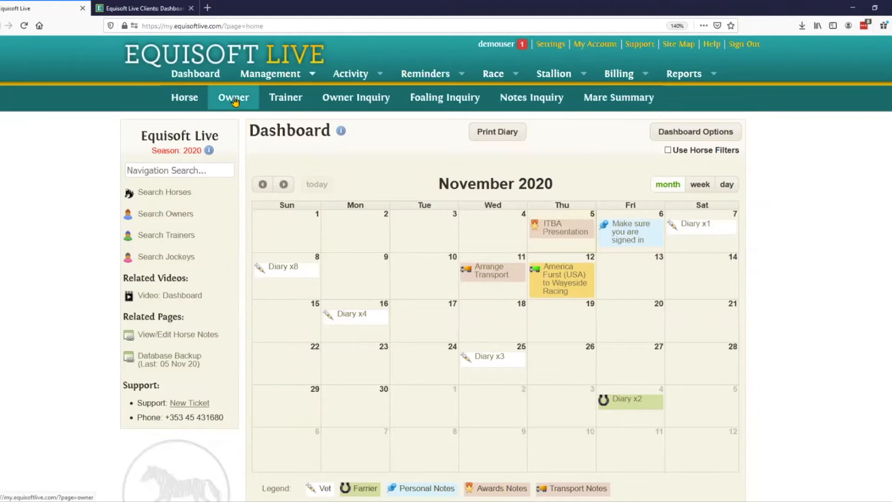
pyautogui.click(235, 102)
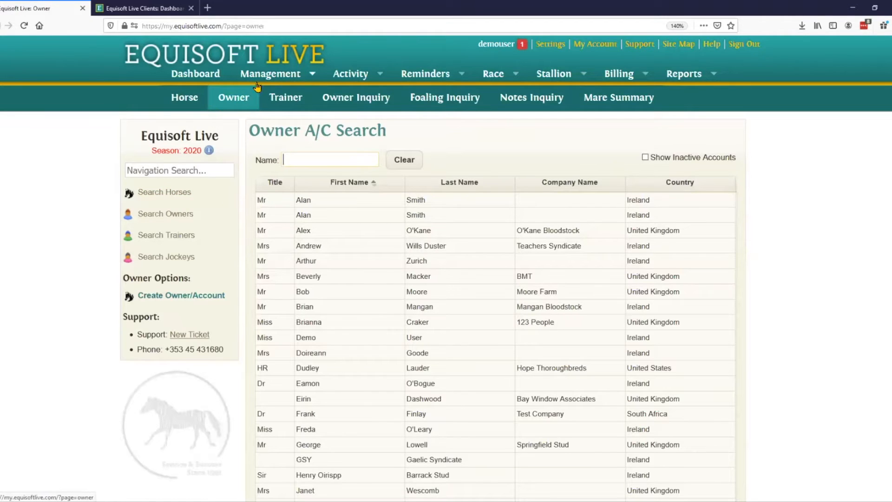
pyautogui.click(195, 297)
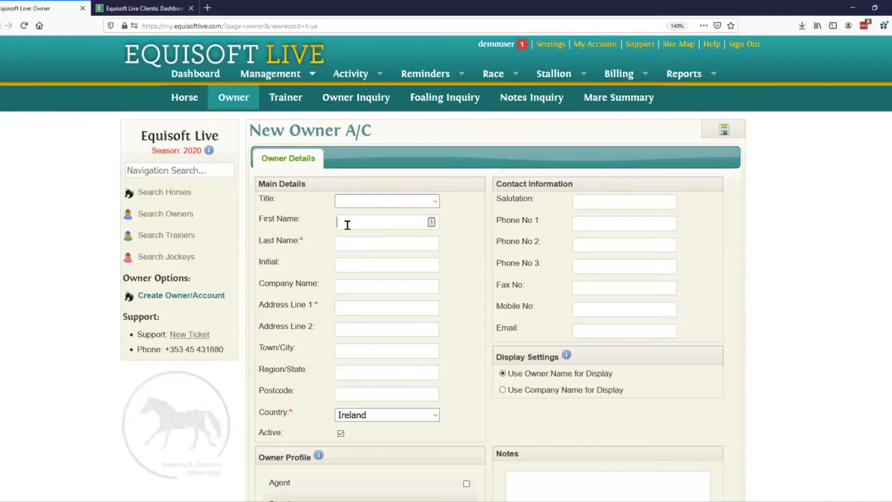
pyautogui.write('Alan')
pyautogui.press('Tab')
pyautogui.write('R')
pyautogui.write('Curragh Grange')
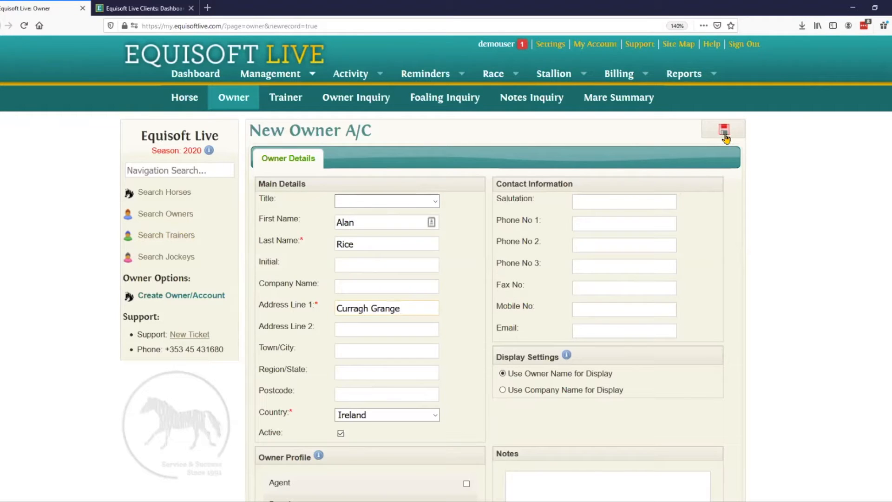
pyautogui.click(724, 133)
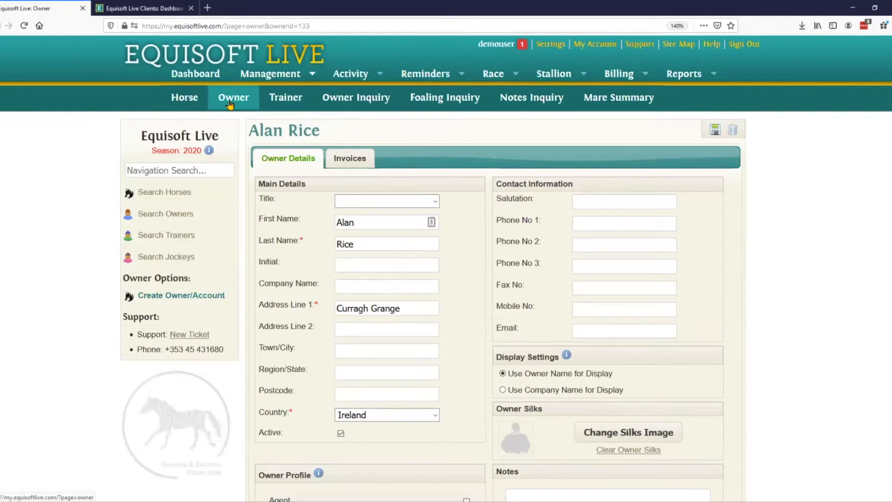
# Create a new horse record named "ITBA Horse" with sex Mare and save it
pyautogui.click(197, 102)
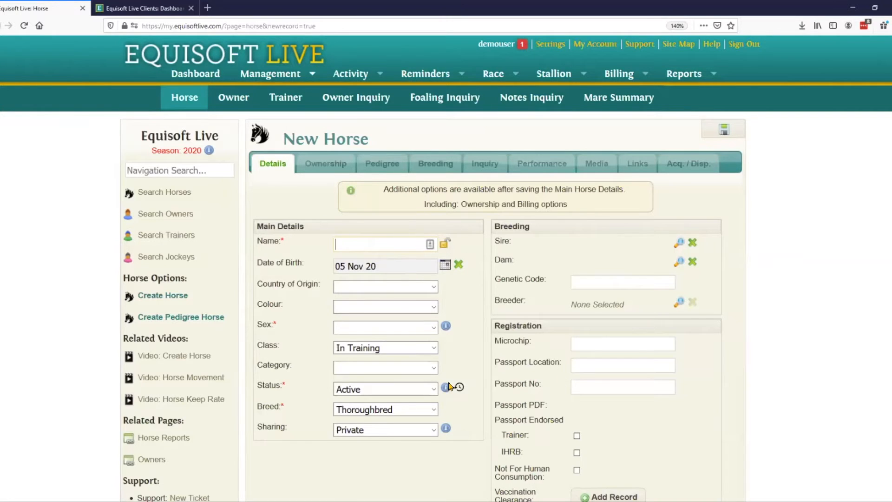
pyautogui.scroll(-4, 446, 360)
pyautogui.scroll(2, 467, 288)
pyautogui.scroll(2, 467, 288)
pyautogui.click(276, 329)
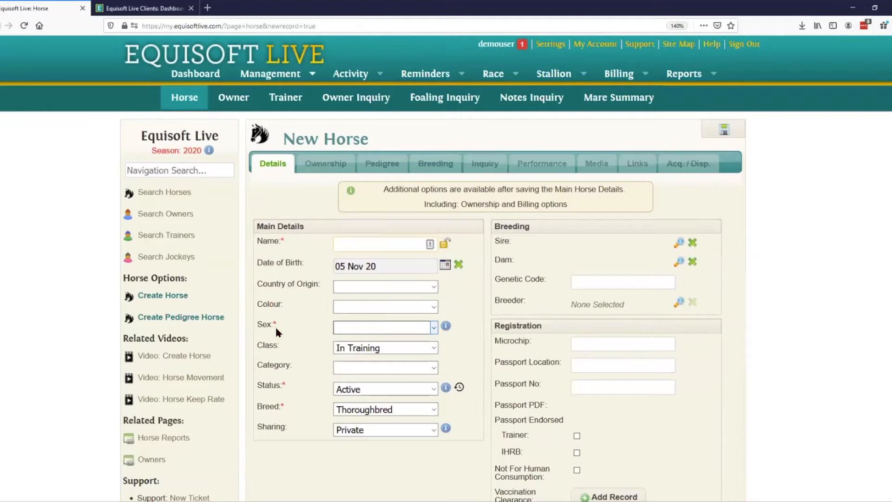
pyautogui.click(283, 385)
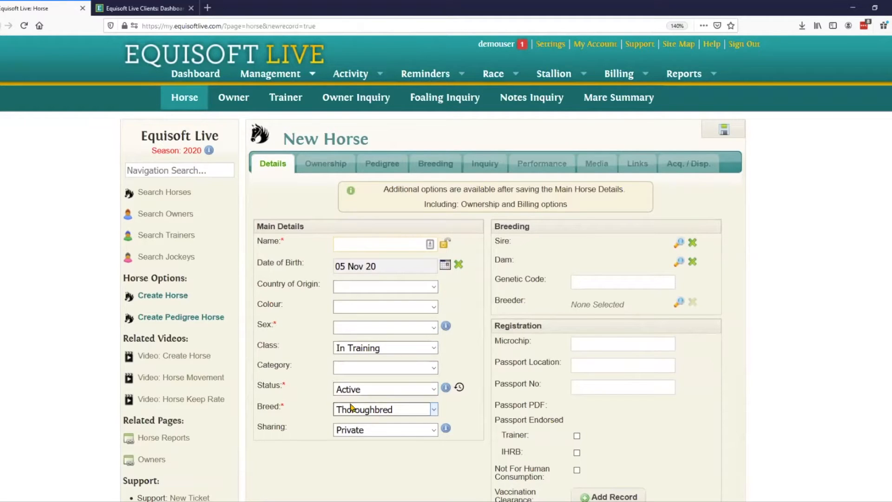
pyautogui.click(353, 247)
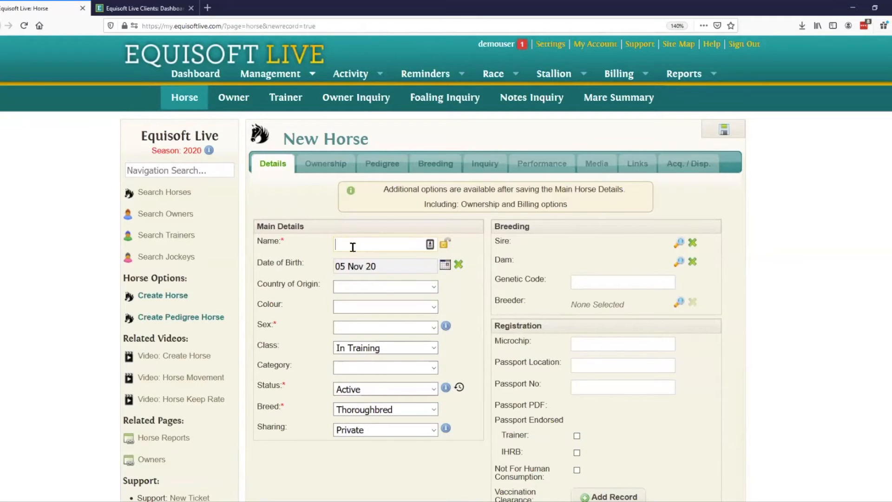
pyautogui.write('ITBA Horse')
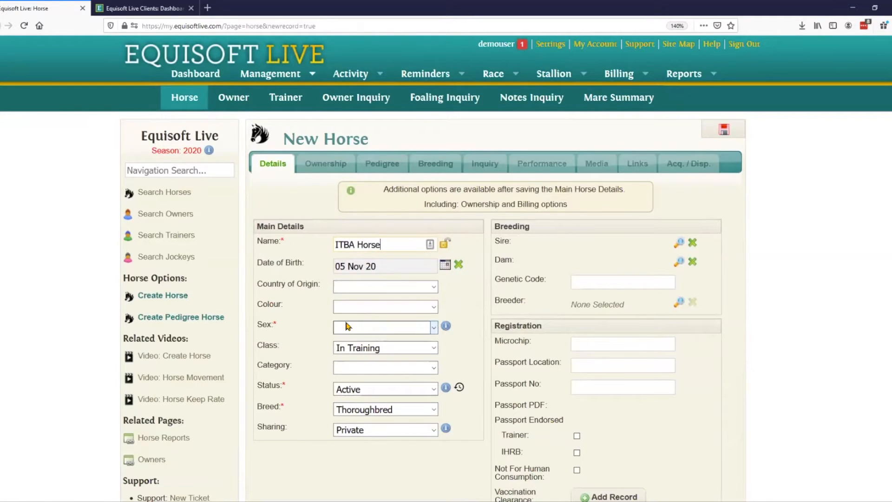
pyautogui.click(340, 327)
pyautogui.click(351, 427)
pyautogui.click(723, 132)
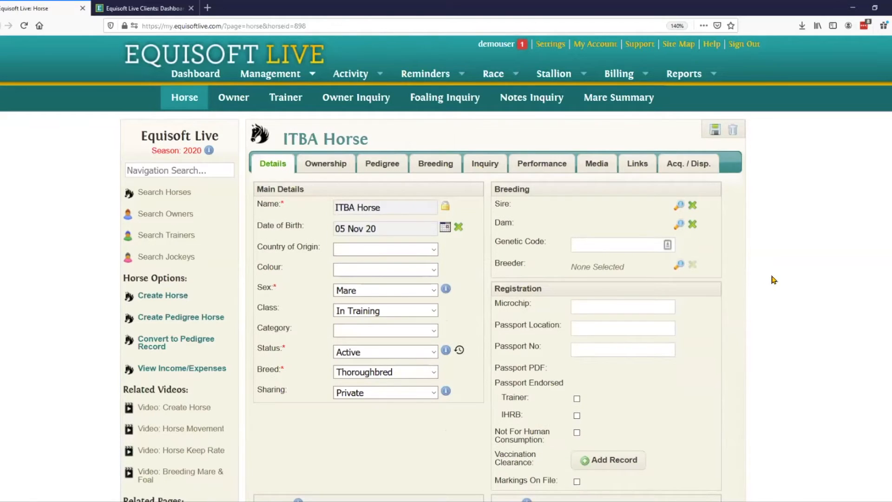
# Search the horse records for "blue be" and open the ownership details of Blue Beya (USA)
pyautogui.scroll(-2, 762, 282)
pyautogui.scroll(2, 762, 283)
pyautogui.click(196, 105)
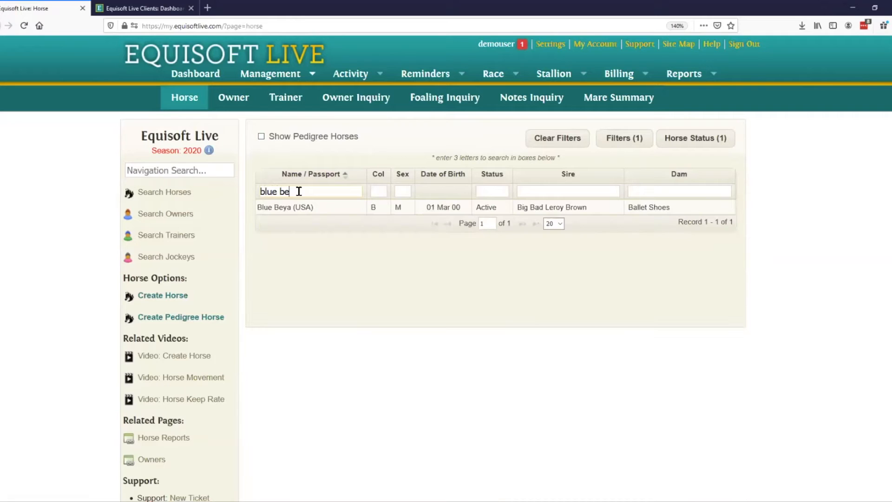
pyautogui.click(298, 207)
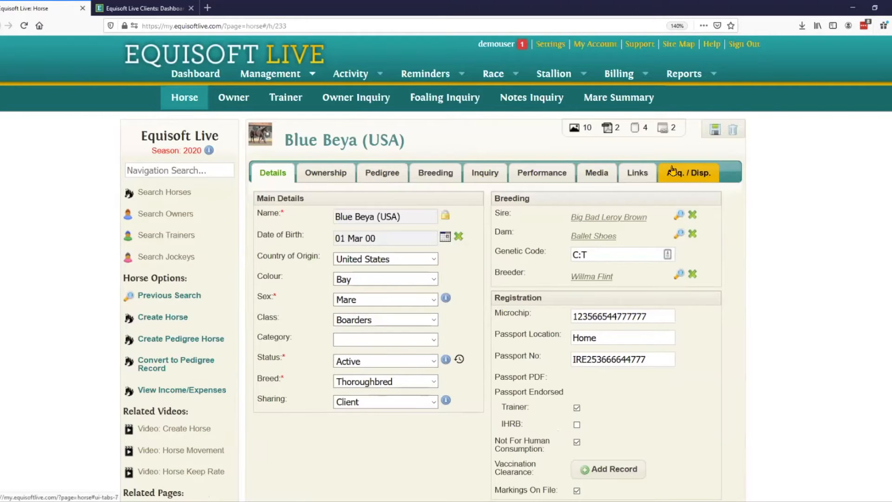
pyautogui.click(324, 179)
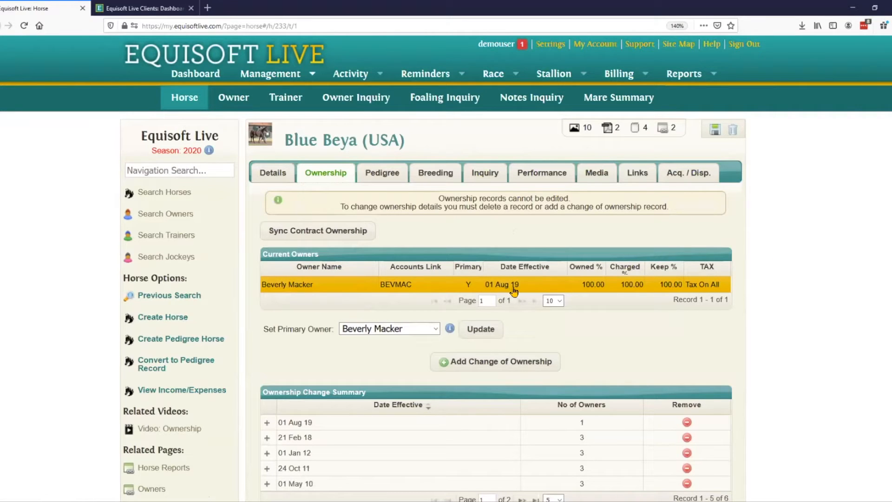
# Start a change of ownership for Blue Beya (USA), replacing the current owner with the newly created owner
pyautogui.click(471, 360)
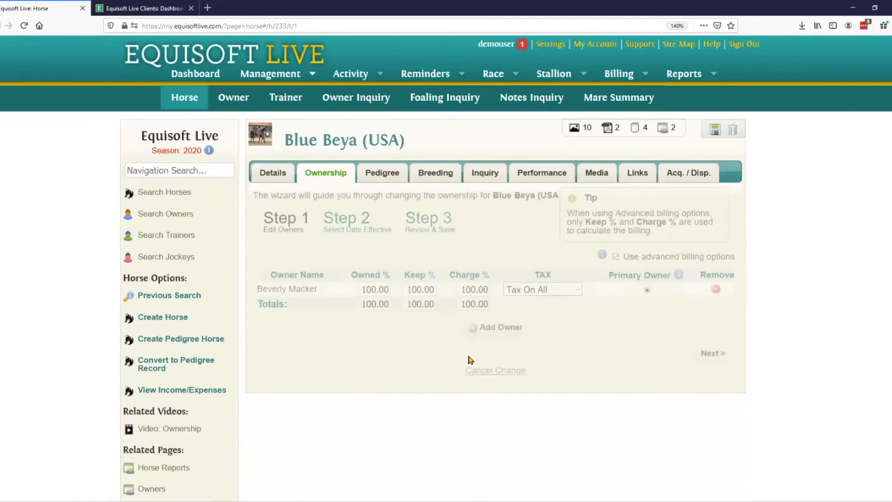
pyautogui.click(715, 290)
pyautogui.click(499, 313)
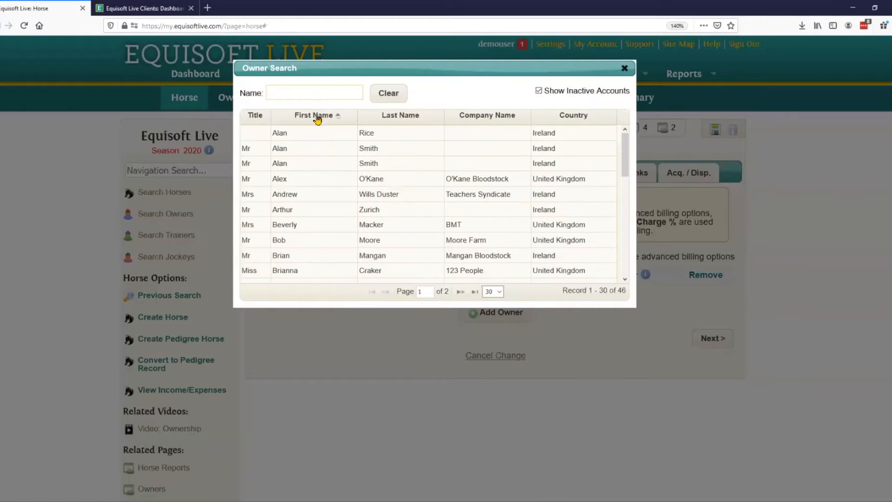
pyautogui.click(314, 132)
# Set the new owner's owned, keep and charge percentages to 100 each and make them the primary owner
pyautogui.write('100')
pyautogui.click(406, 285)
pyautogui.write('100')
pyautogui.click(462, 284)
pyautogui.write('100')
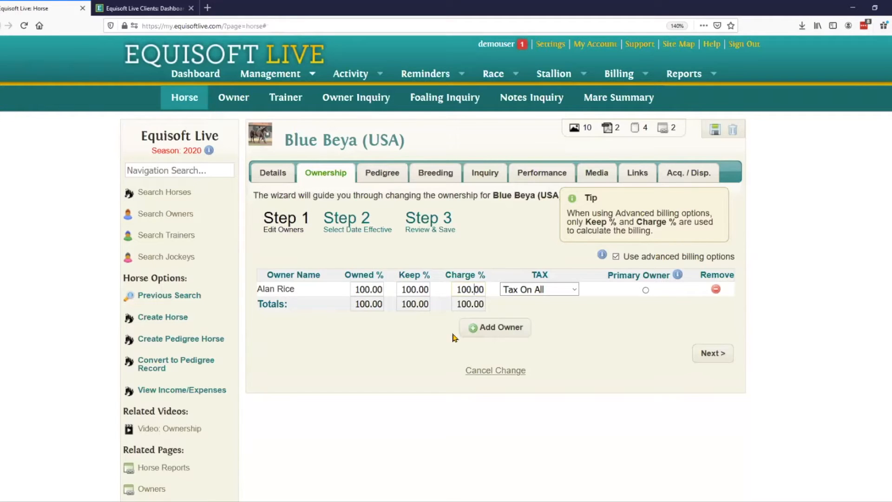
pyautogui.click(645, 290)
pyautogui.click(712, 353)
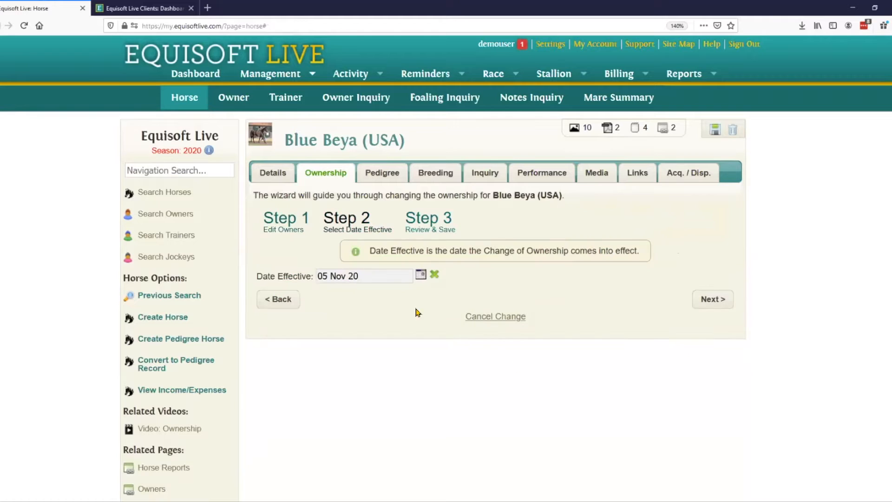
# Set the ownership change's effective date to 01 Jan 20 and continue to the review
pyautogui.click(420, 274)
pyautogui.click(341, 299)
pyautogui.click(348, 307)
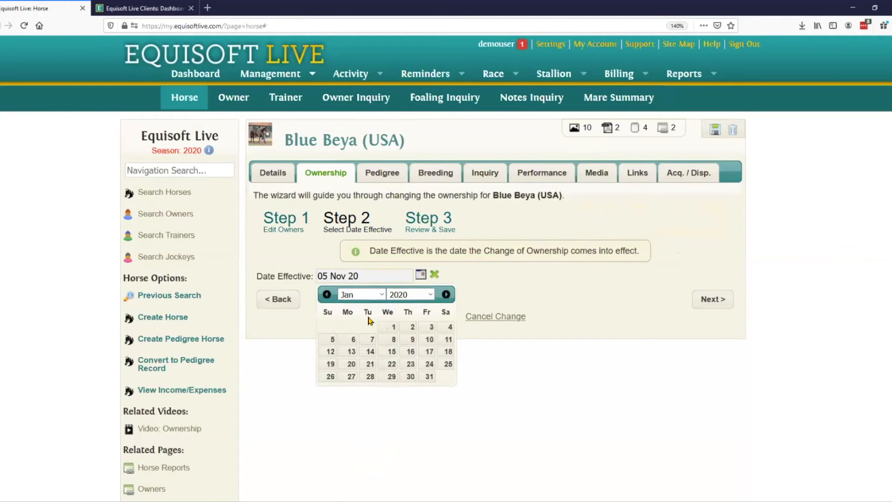
pyautogui.click(390, 328)
pyautogui.click(713, 300)
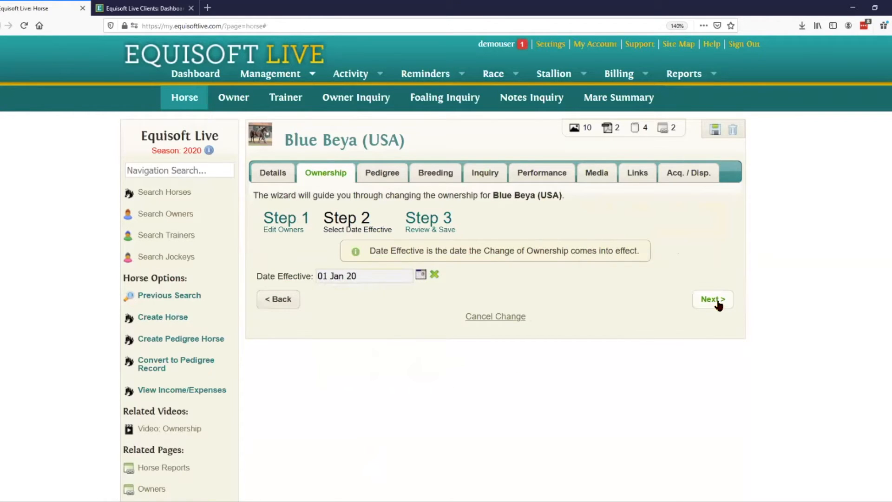
# Save the ownership change, agree to update contract purchasers, and submit the mare contracts without selecting any
pyautogui.click(703, 375)
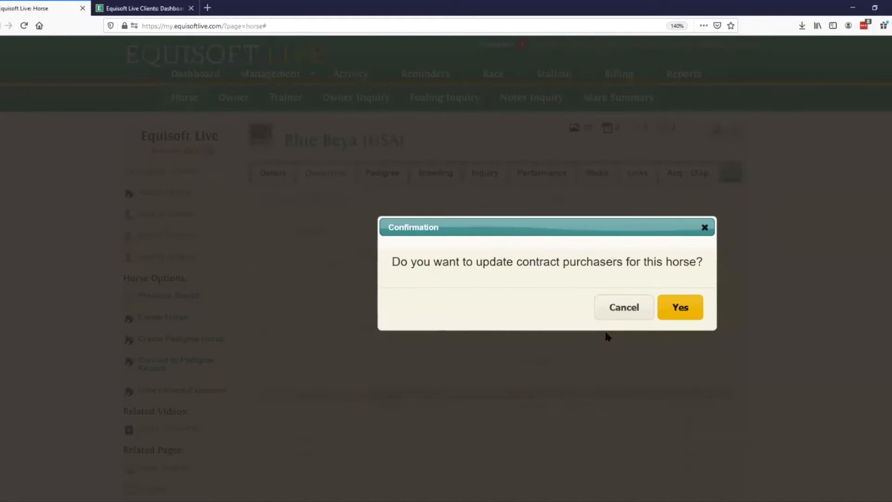
pyautogui.click(681, 308)
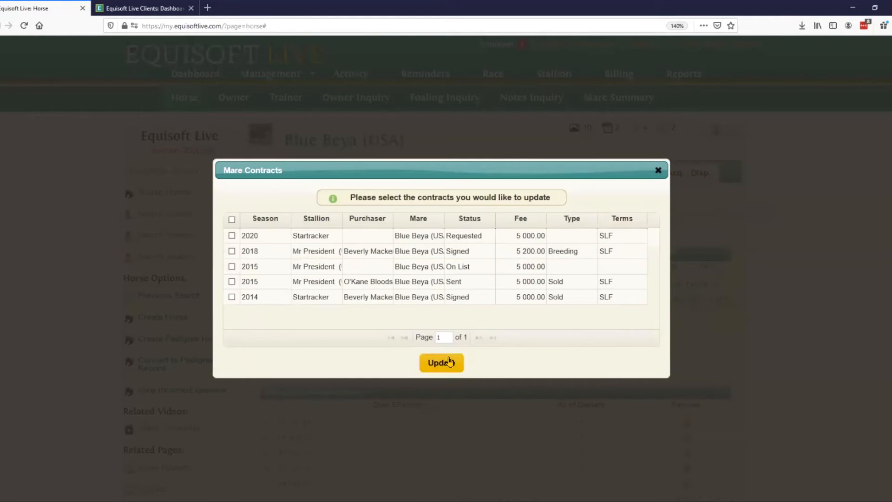
pyautogui.click(441, 363)
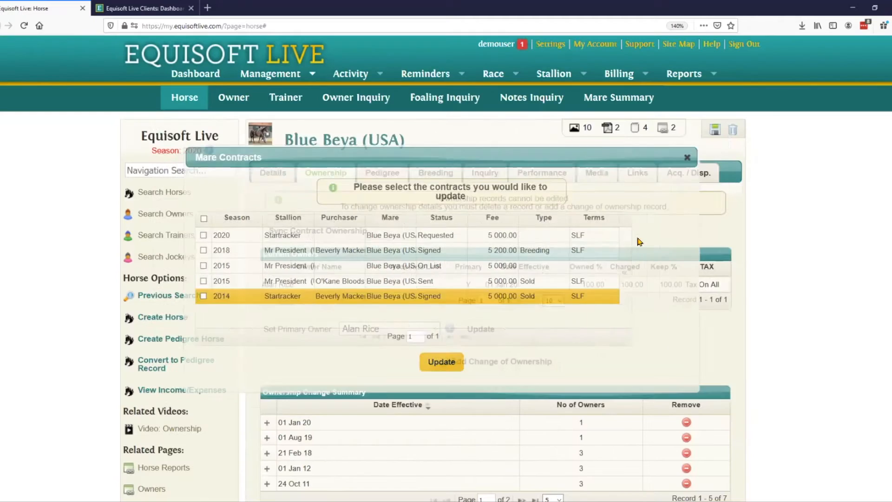
# Review Blue Beya (USA)'s pedigree with its inbreeding, and examine the breeding history and 2020 season record
pyautogui.click(375, 182)
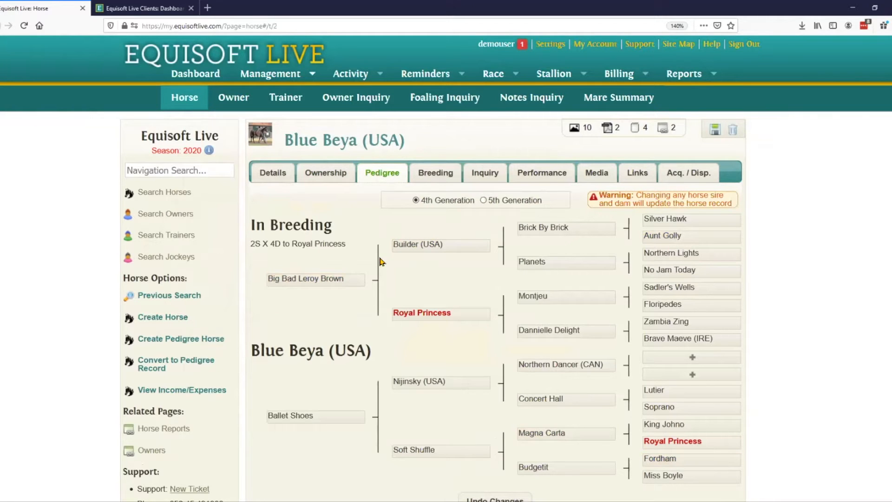
pyautogui.scroll(-4, 382, 260)
pyautogui.scroll(4, 384, 263)
pyautogui.click(427, 180)
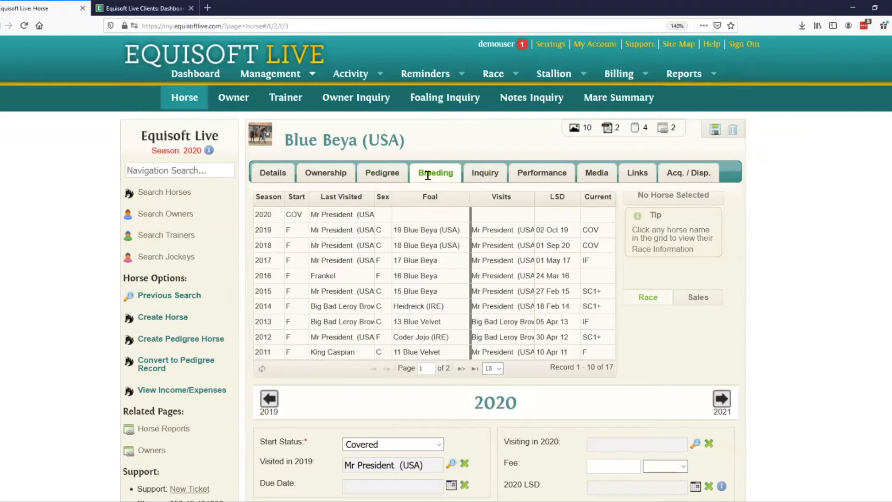
pyautogui.scroll(-4, 268, 388)
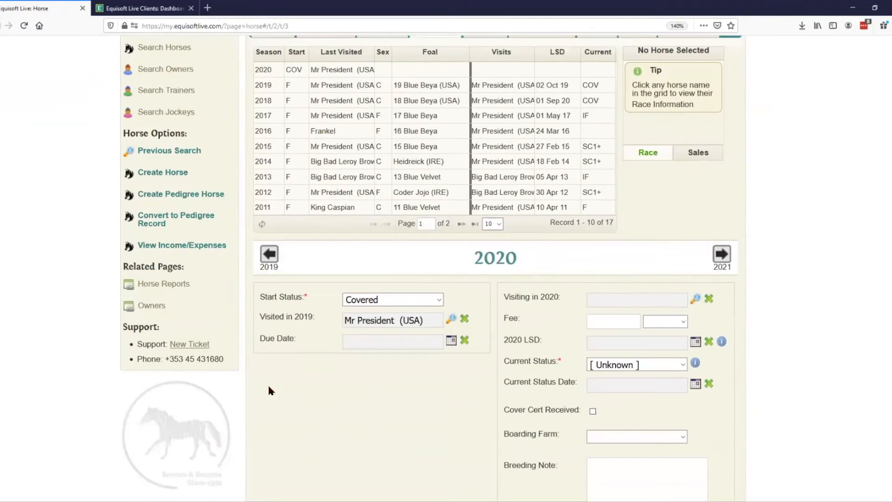
pyautogui.scroll(2, 269, 388)
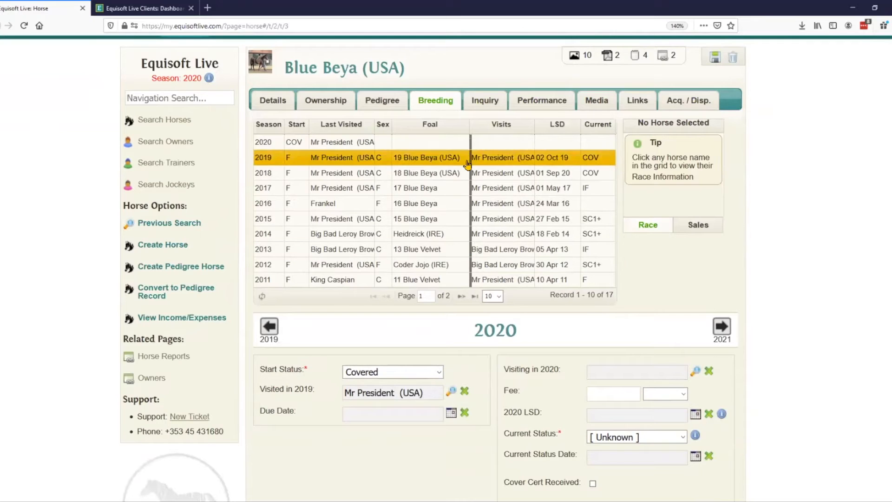
# Clear the start date in Blue Beya (USA)'s inquiry and view all activity, the vet entries and the farrier entries
pyautogui.click(485, 100)
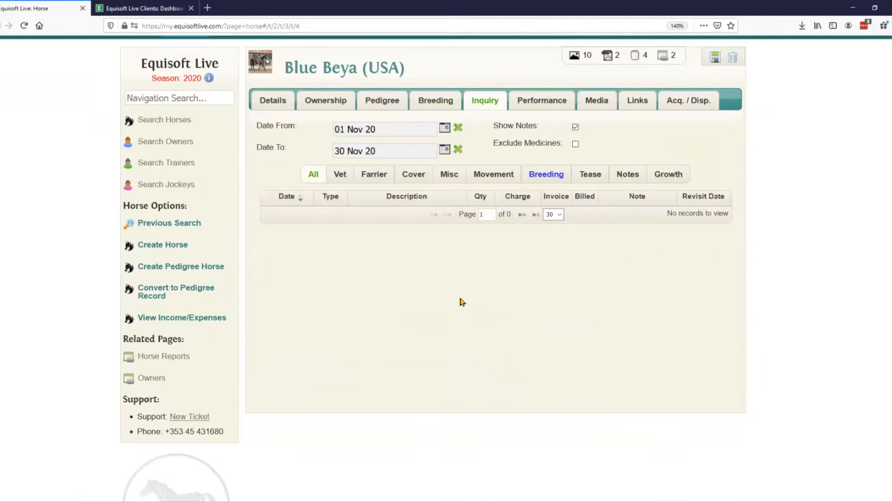
pyautogui.click(458, 130)
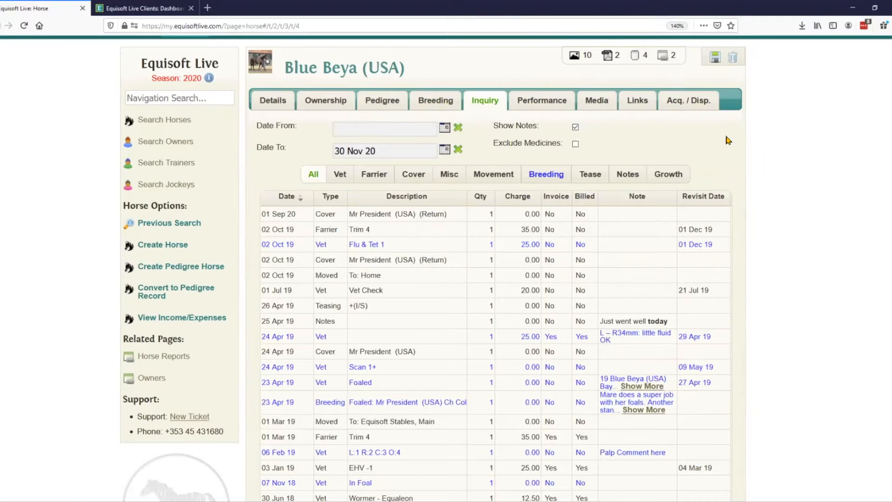
pyautogui.scroll(2, 302, 166)
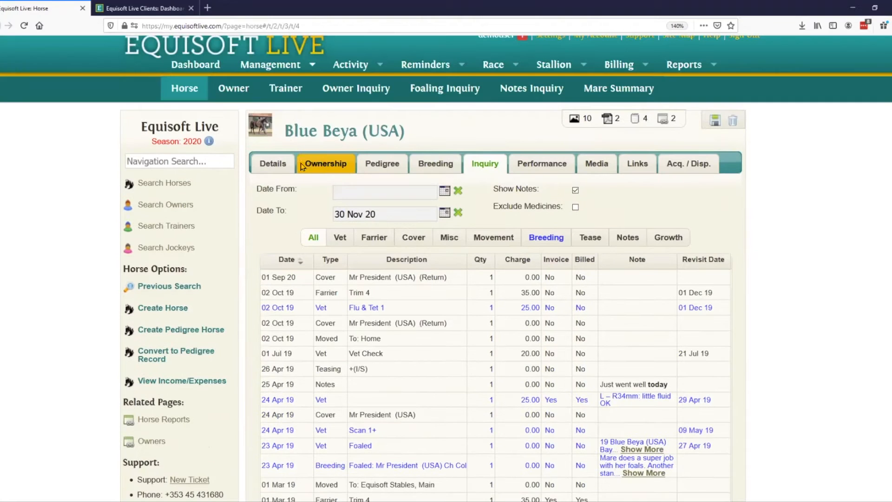
pyautogui.click(346, 253)
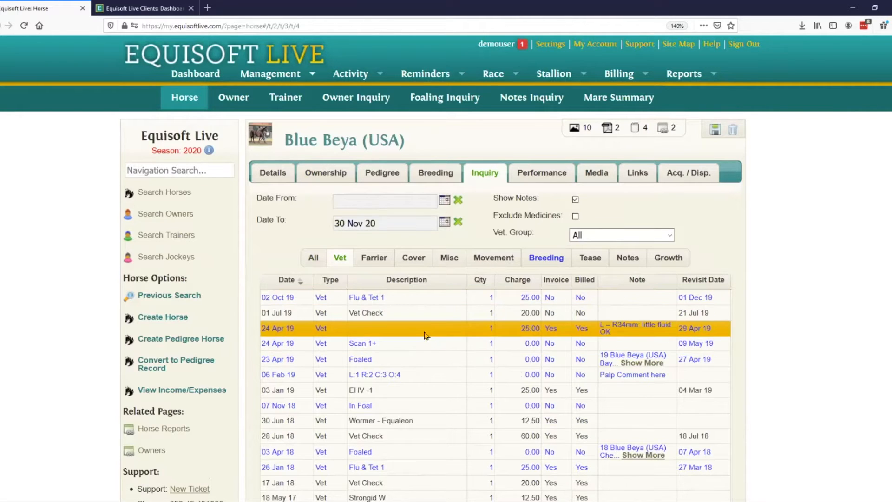
pyautogui.click(381, 262)
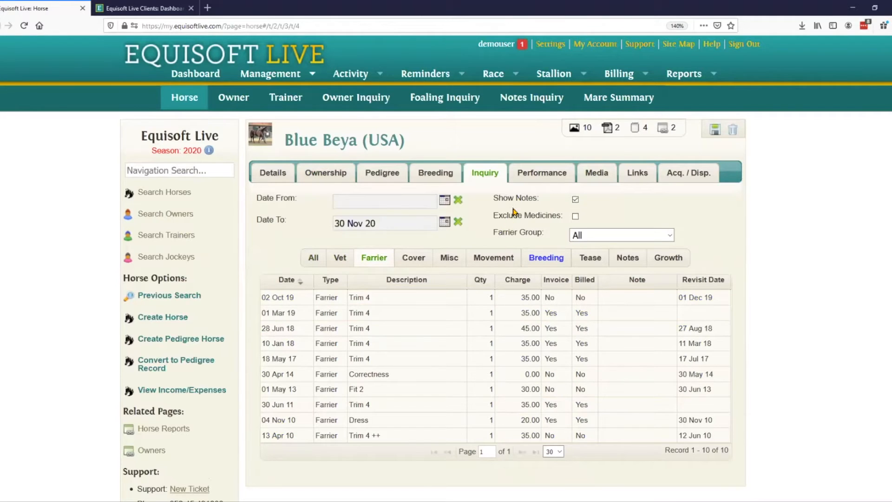
# Review Blue Beya (USA)'s race performance and training data, and look through the image and PDF attachments
pyautogui.click(540, 172)
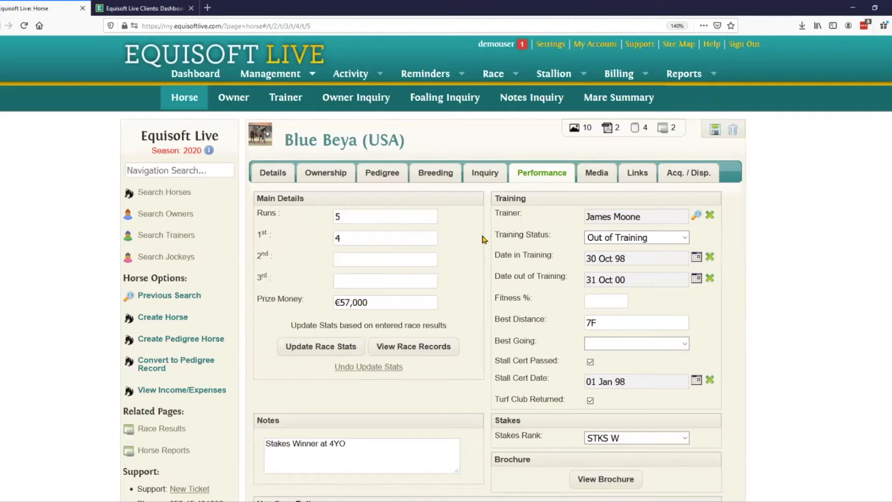
pyautogui.click(584, 175)
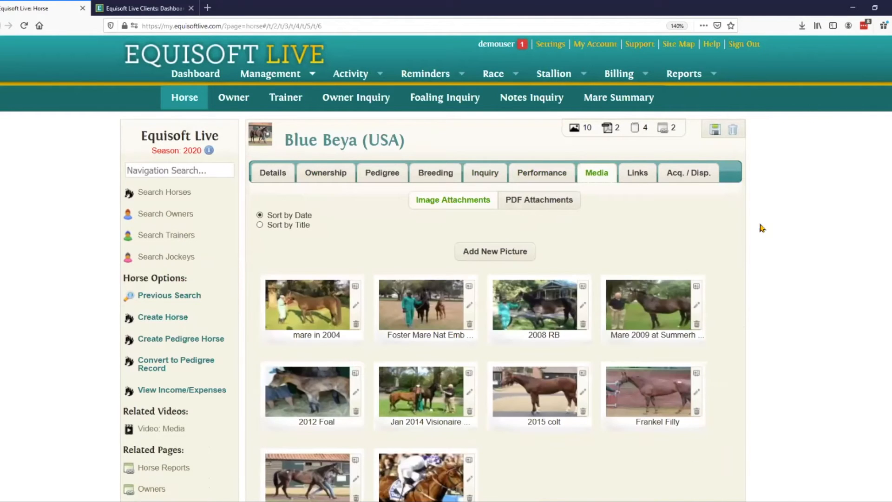
pyautogui.scroll(-3, 762, 228)
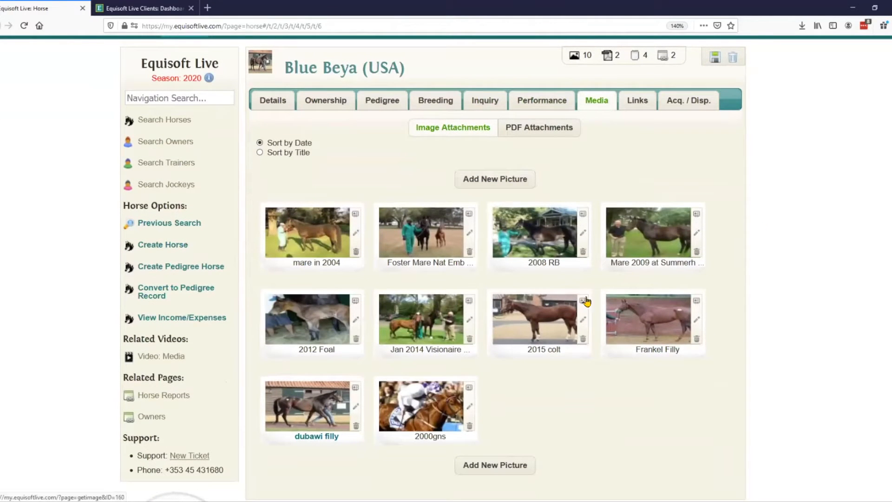
pyautogui.scroll(3, 585, 238)
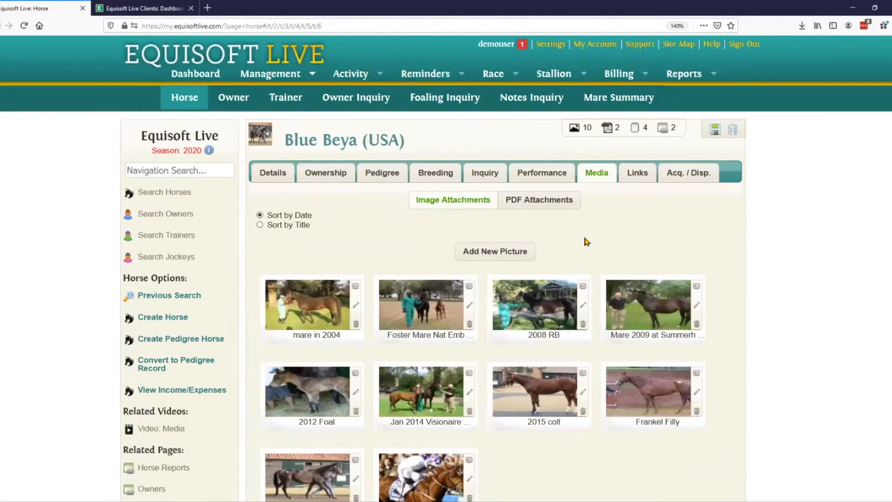
pyautogui.click(524, 205)
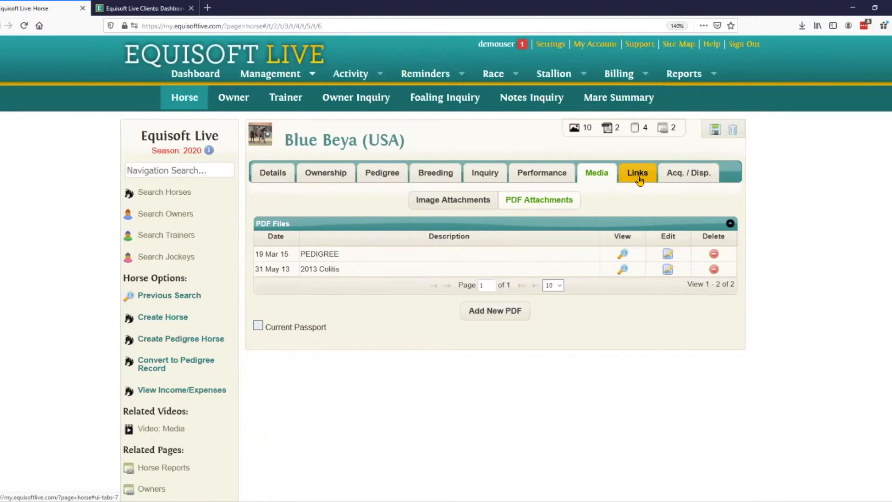
# Examine the horse's passport details, web links and acquisition and disposal records, finishing on the main details
pyautogui.click(274, 176)
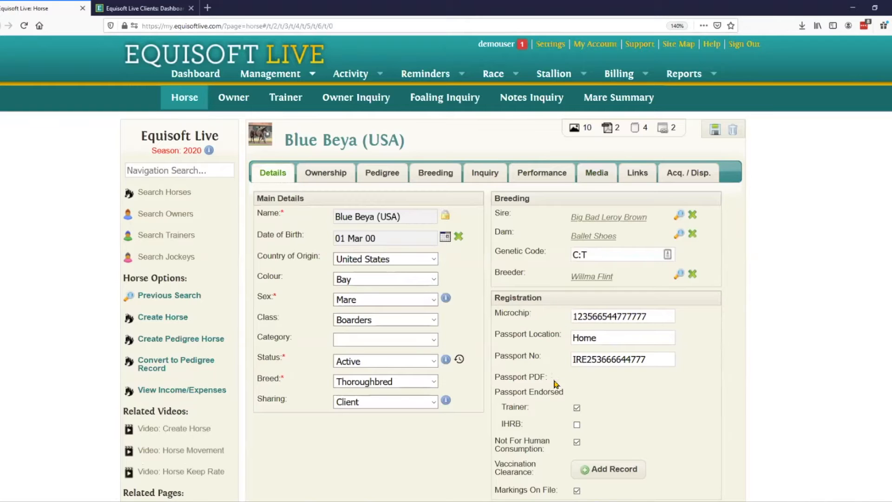
pyautogui.click(637, 175)
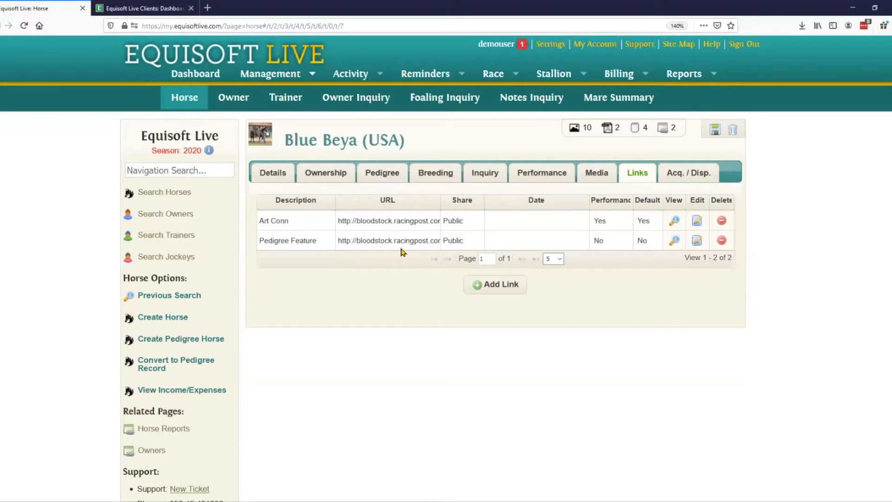
pyautogui.click(668, 175)
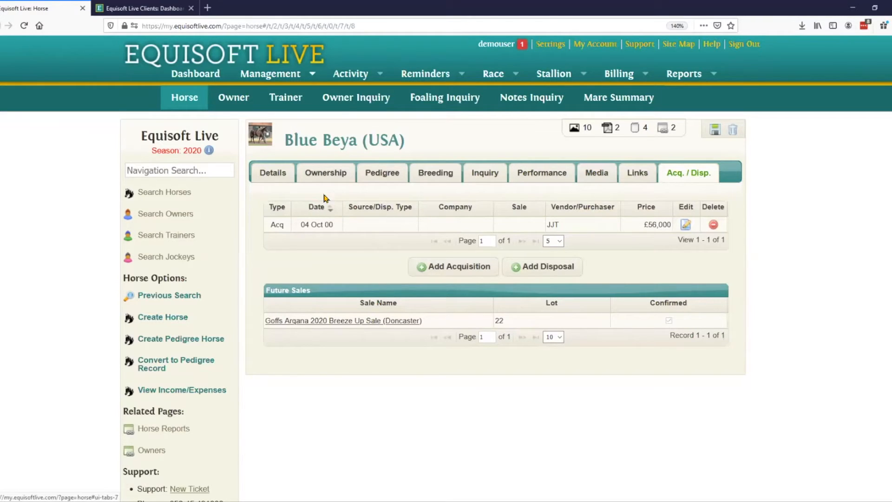
pyautogui.click(279, 175)
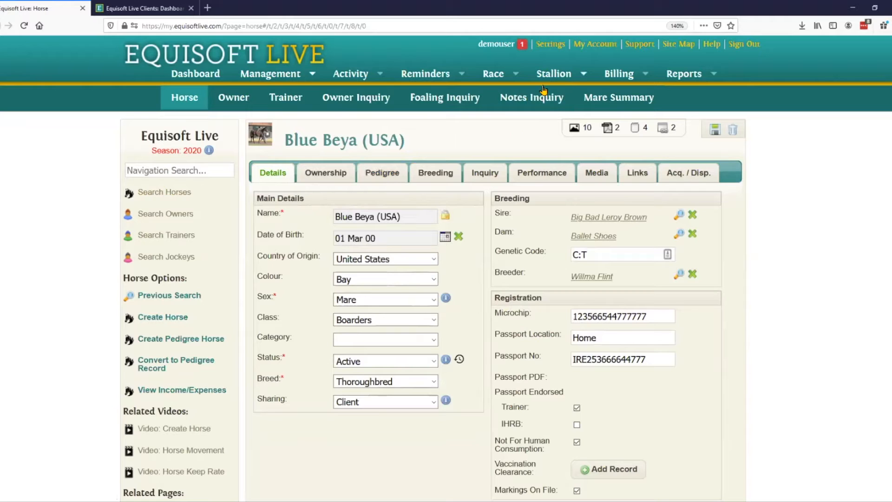
# Open the 2020 Startracker nomination contract from the stallion contracts and select Blue Beya (USA) as its mare
pyautogui.moveTo(553, 73)
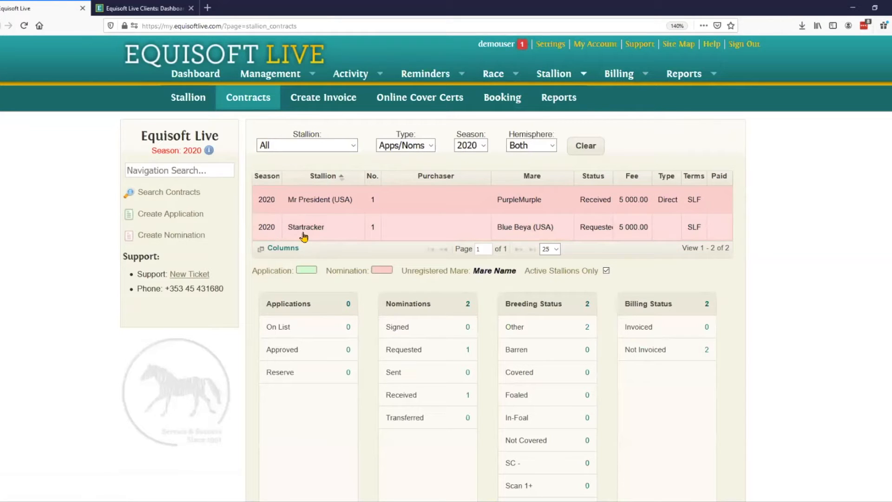
pyautogui.click(370, 233)
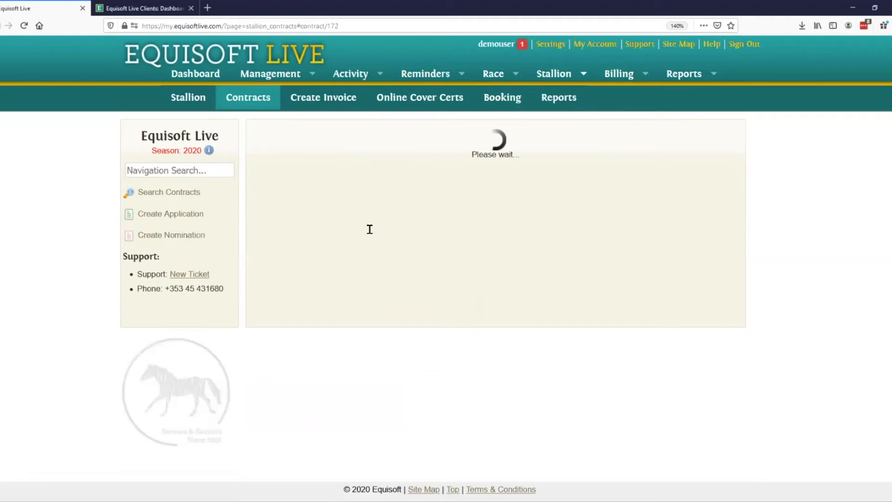
pyautogui.click(444, 254)
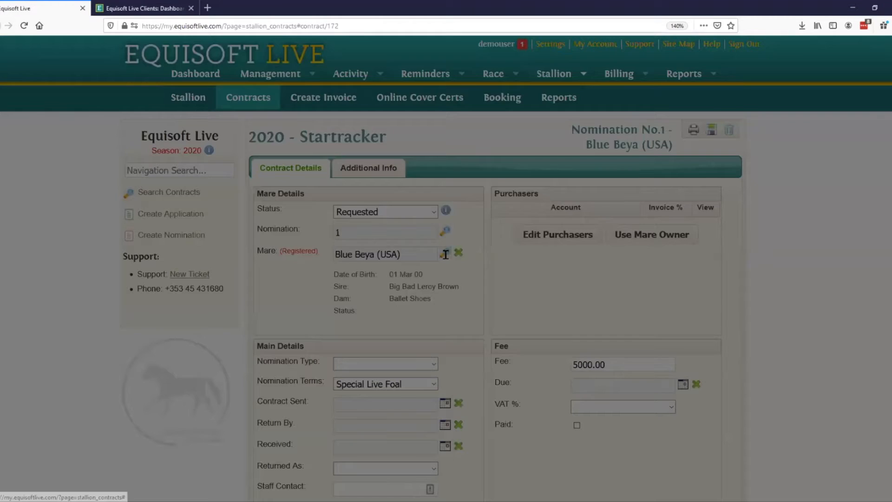
pyautogui.write('blue')
pyautogui.click(389, 98)
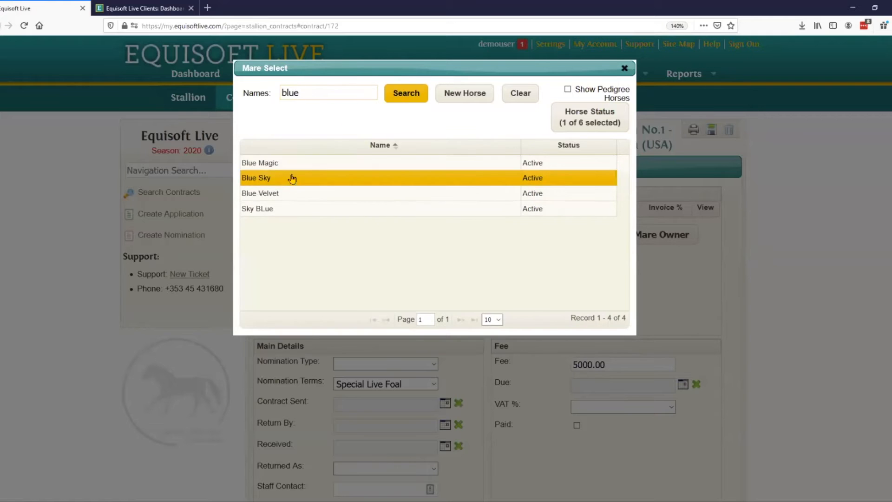
pyautogui.click(525, 94)
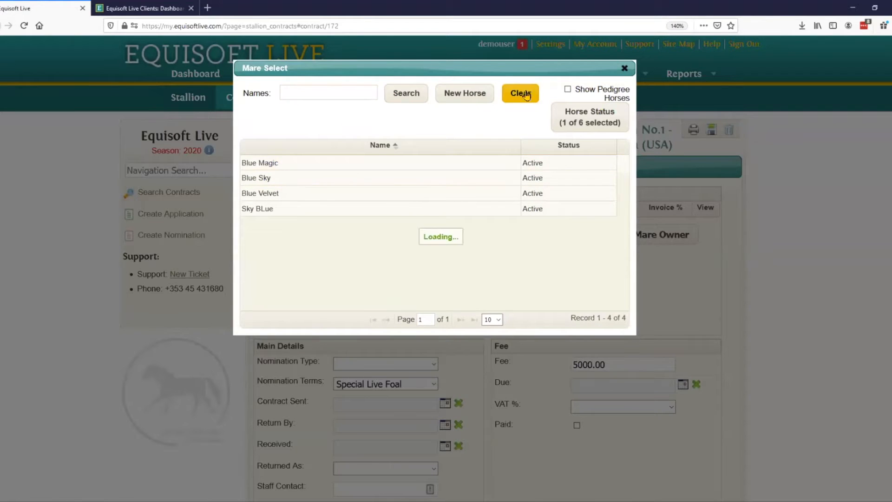
pyautogui.click(372, 297)
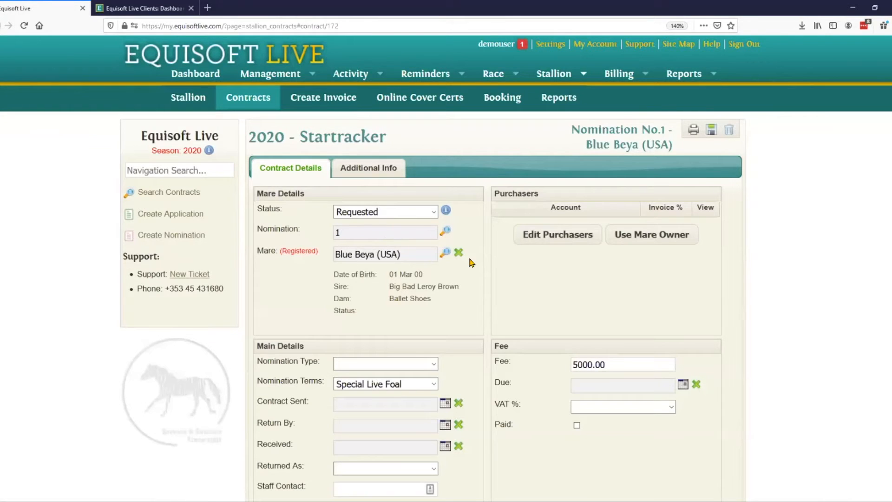
# Use the mare's owner as the contract purchaser and set the nomination type to Breeding Right
pyautogui.click(642, 245)
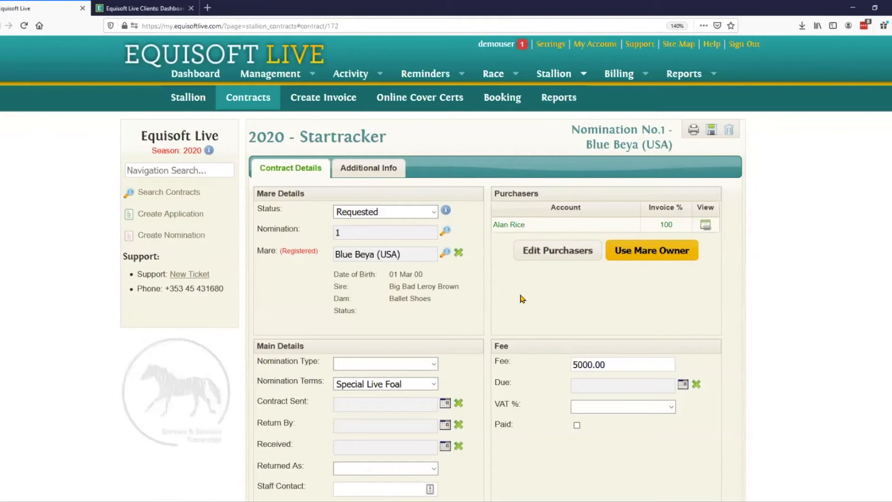
pyautogui.click(424, 363)
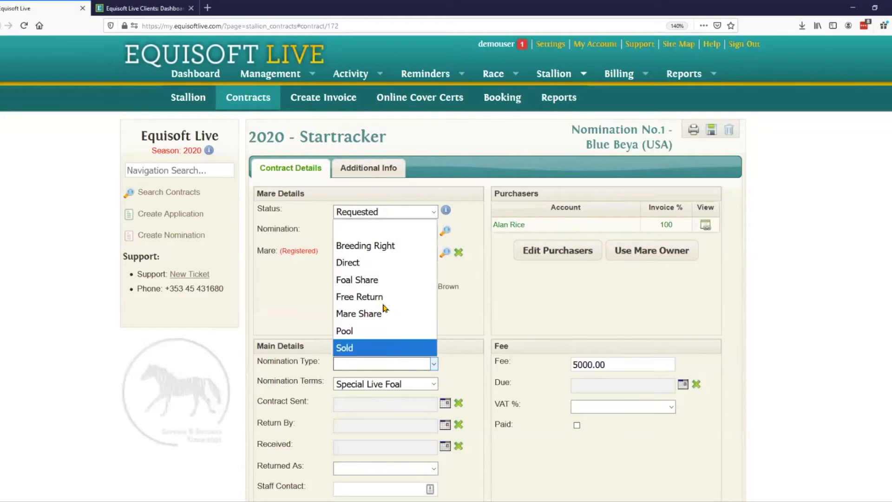
pyautogui.click(394, 253)
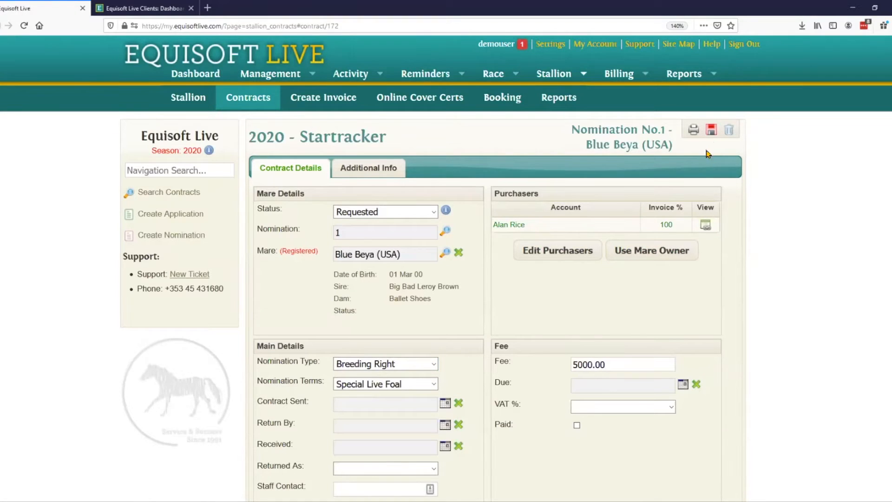
# Save the nomination contract and agree to add the stallion and fee to the mare's 2020 breeding record
pyautogui.click(710, 138)
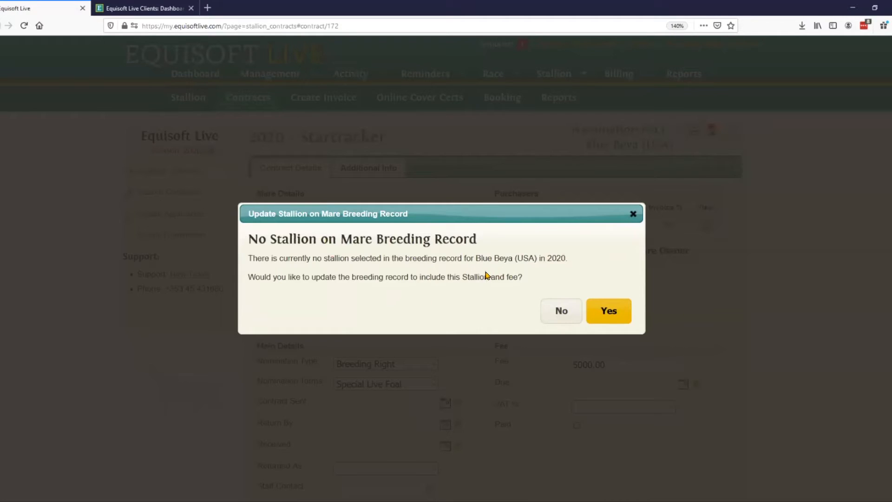
pyautogui.click(612, 308)
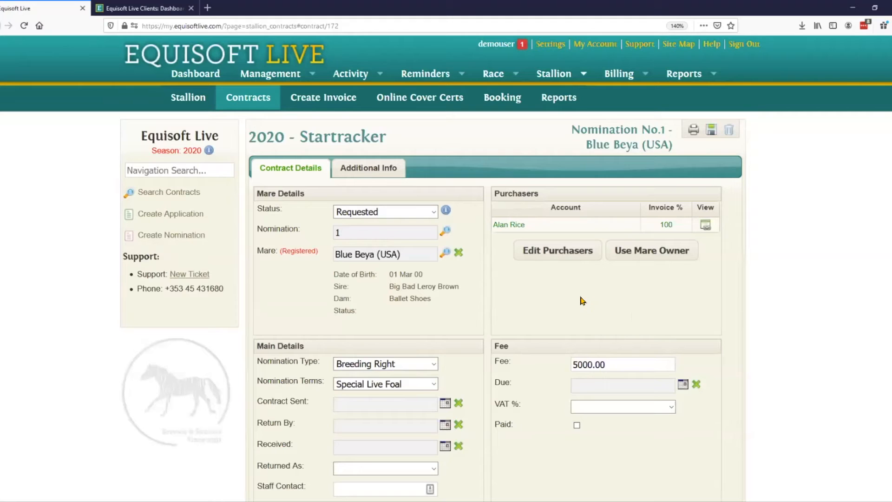
# Generate the printable contract agreement, review the purchaser's details and terms in it, and return to the nomination contract
pyautogui.click(694, 131)
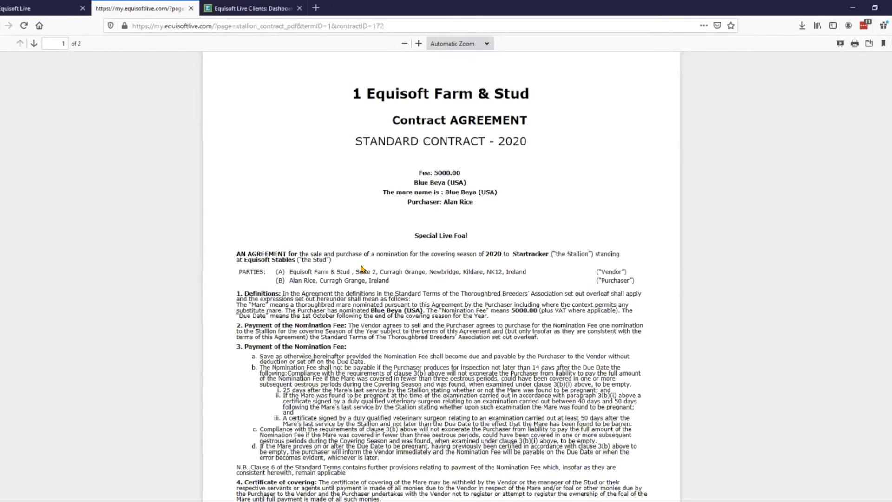
pyautogui.moveTo(294, 280); pyautogui.dragTo(389, 281)
pyautogui.scroll(-1, 396, 295)
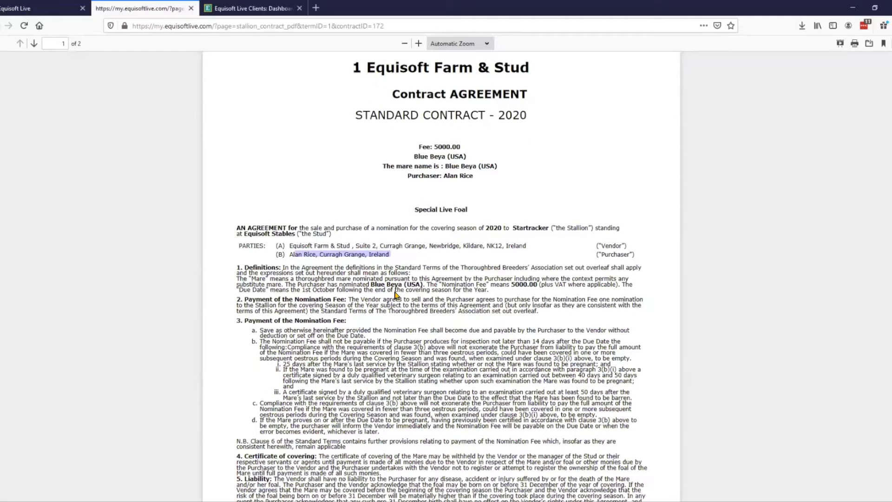
pyautogui.scroll(-6, 396, 295)
pyautogui.click(63, 8)
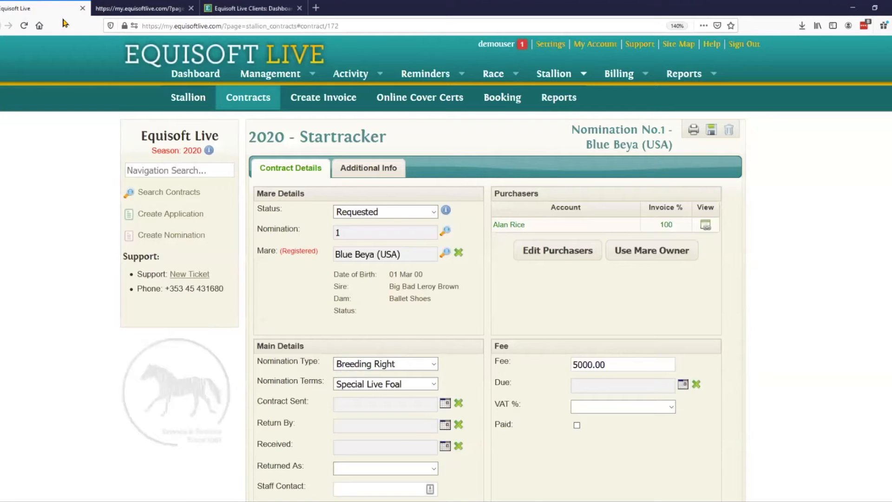
pyautogui.scroll(-2, 325, 356)
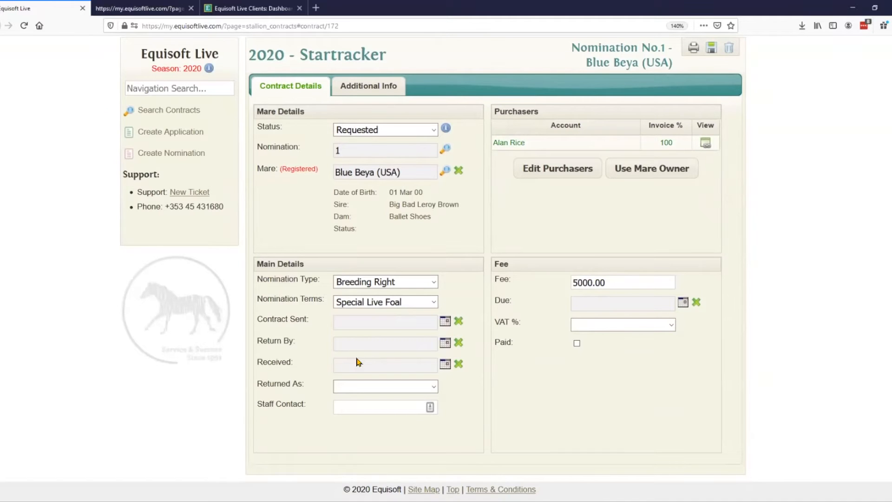
pyautogui.scroll(3, 404, 352)
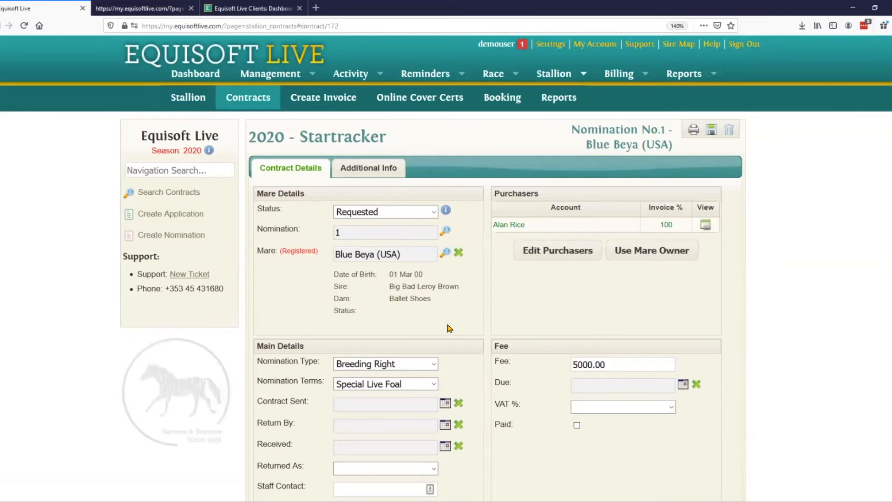
pyautogui.moveTo(267, 82)
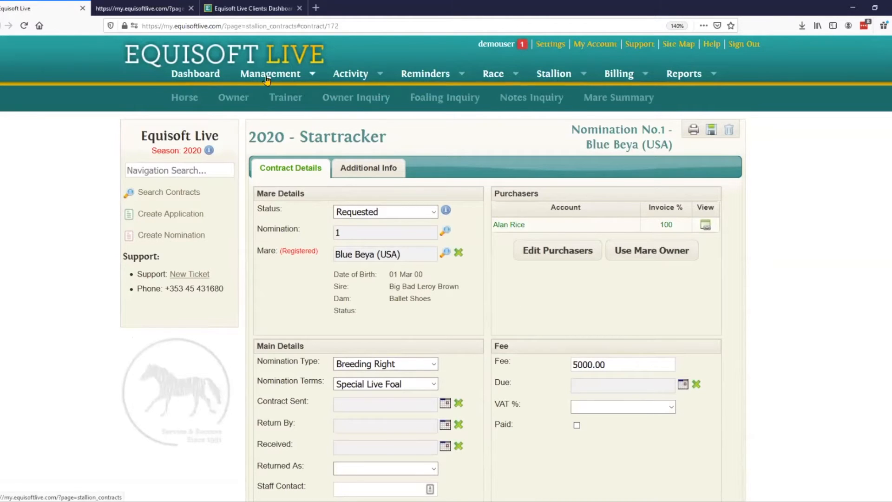
# Search the horse list for "blue" and open the Blue Beya (USA) record at its Location section
pyautogui.click(196, 104)
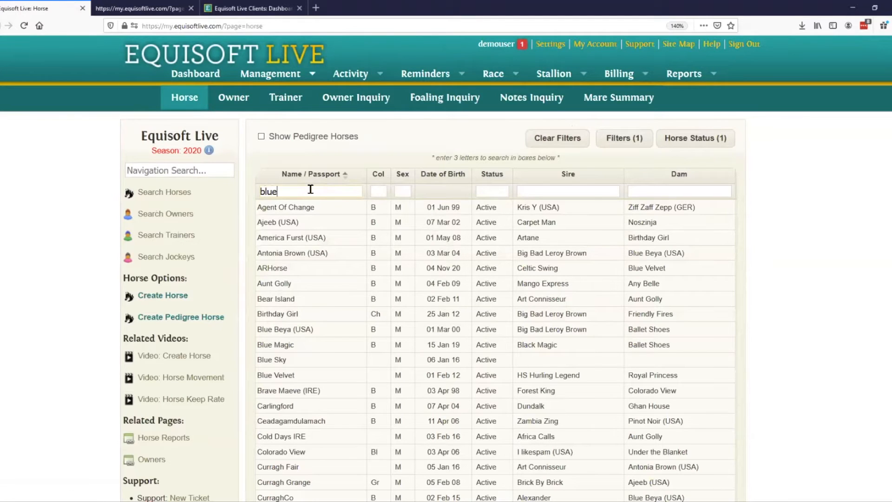
pyautogui.click(294, 209)
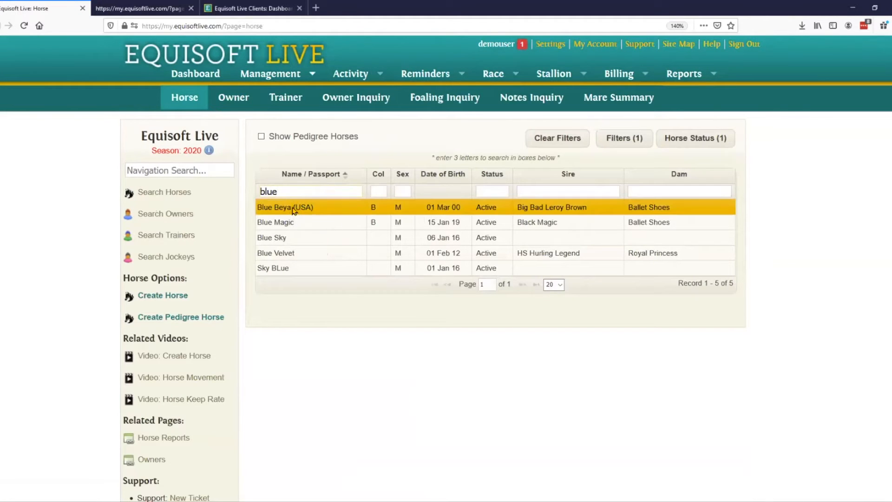
pyautogui.scroll(-1, 320, 272)
pyautogui.scroll(-5, 320, 273)
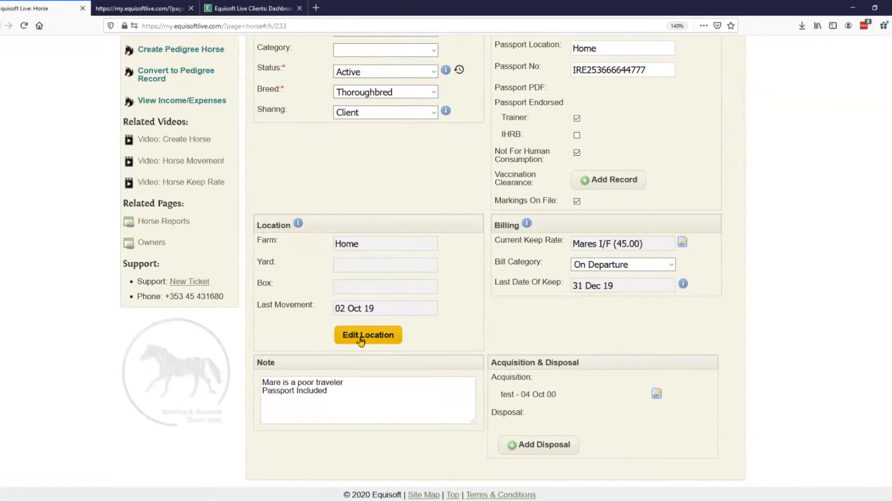
# Add and save a movement record for Blue Beya (USA) dated 01 Jan 20 with Equisoft Stables as the farm
pyautogui.click(357, 338)
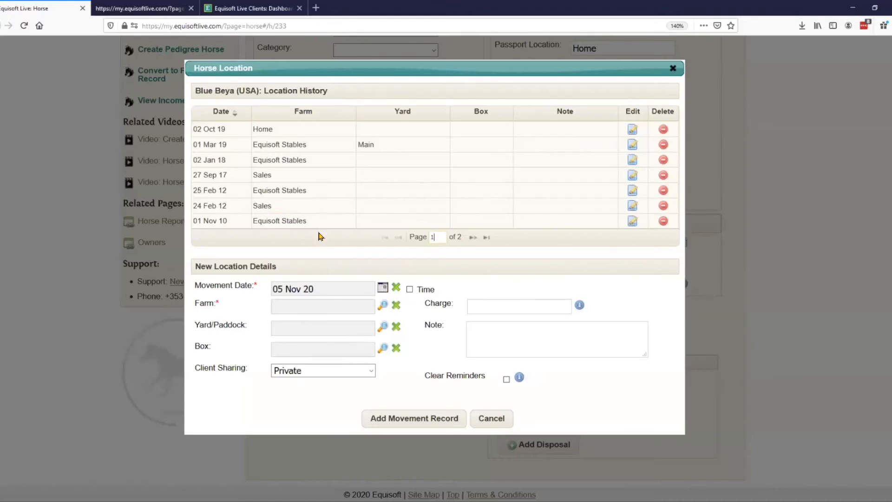
pyautogui.click(382, 289)
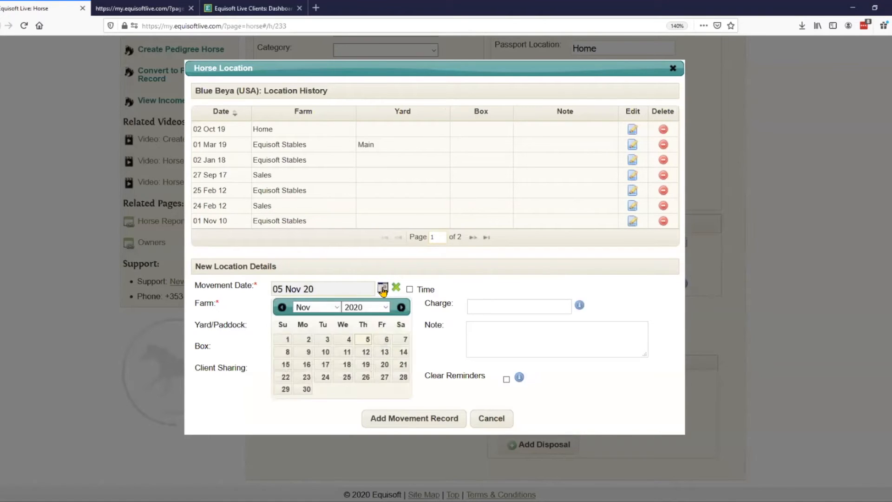
pyautogui.click(326, 308)
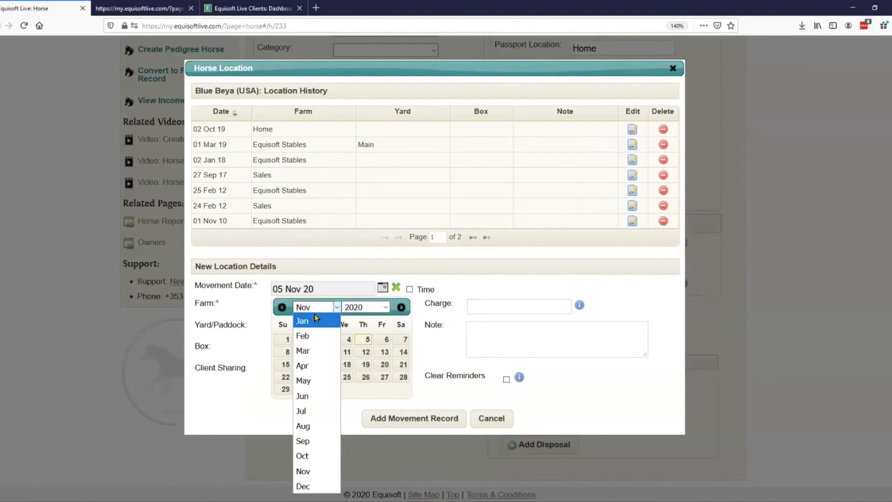
pyautogui.click(303, 321)
pyautogui.click(346, 340)
pyautogui.click(380, 306)
pyautogui.click(293, 146)
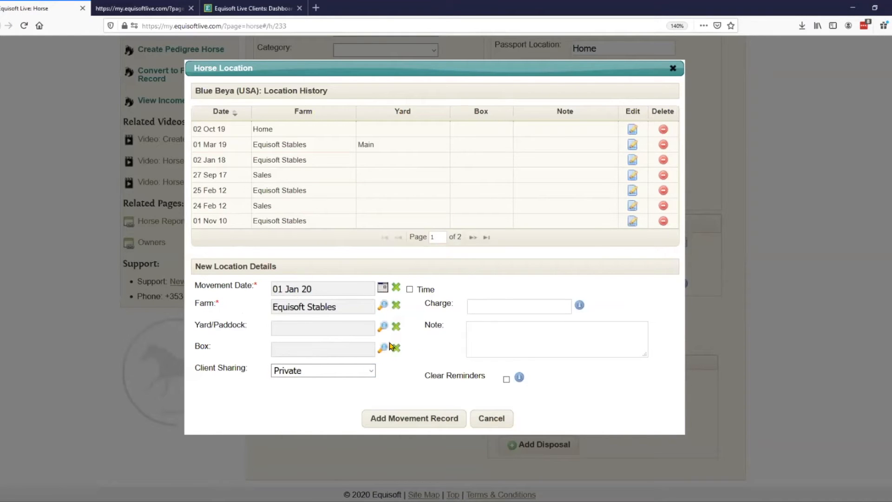
pyautogui.click(402, 419)
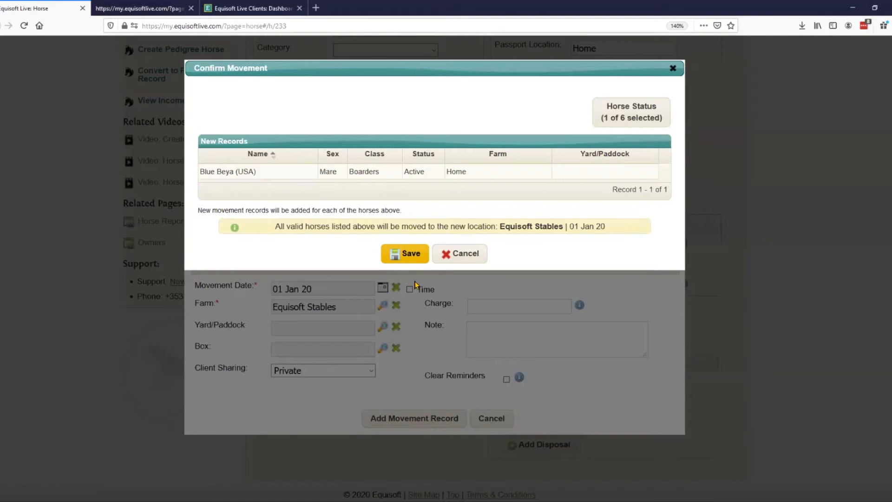
pyautogui.click(405, 253)
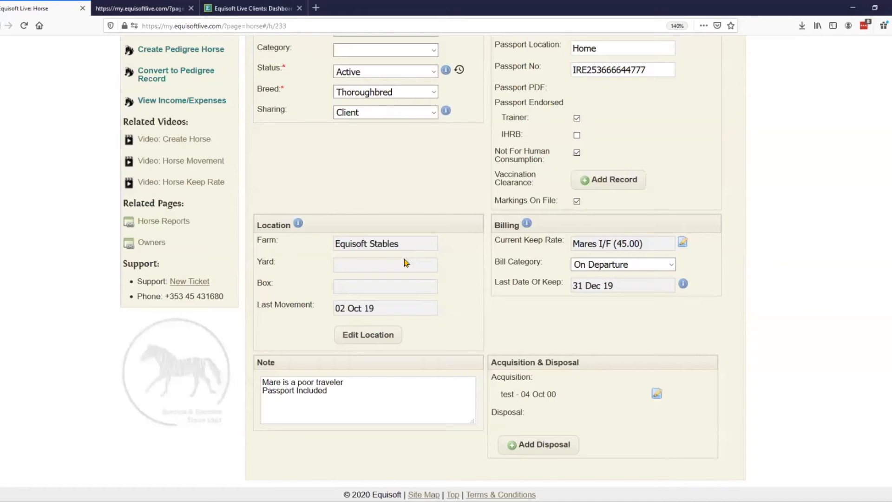
pyautogui.moveTo(257, 222); pyautogui.dragTo(388, 247)
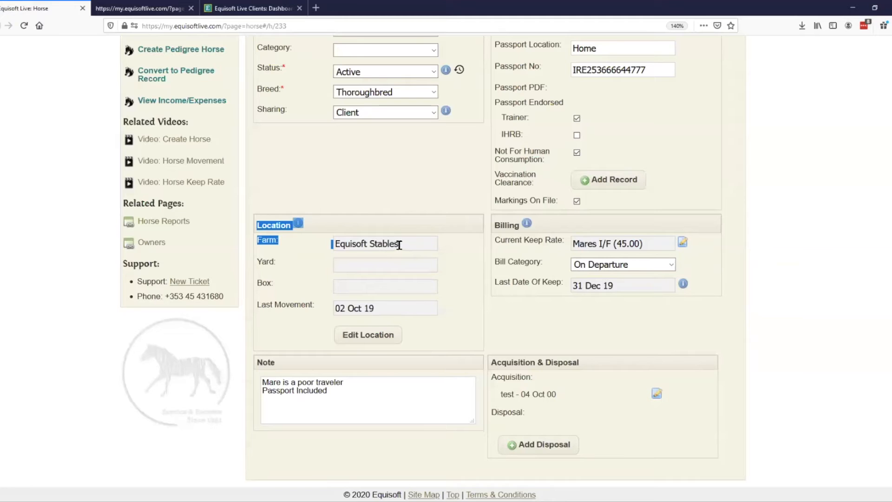
pyautogui.click(401, 243)
pyautogui.scroll(2, 402, 243)
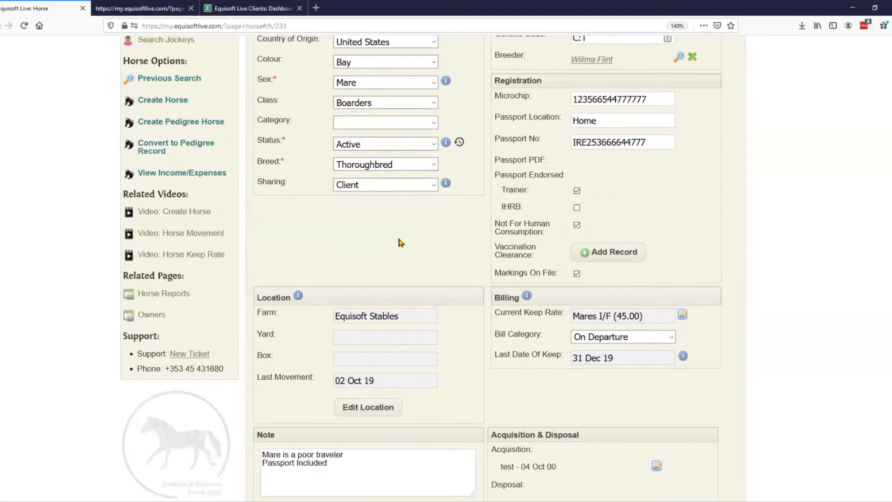
pyautogui.scroll(4, 402, 246)
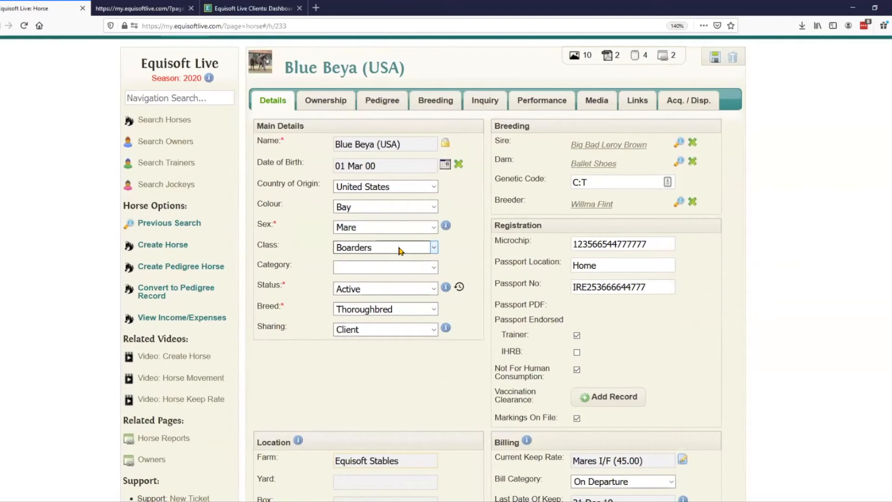
pyautogui.scroll(2, 473, 247)
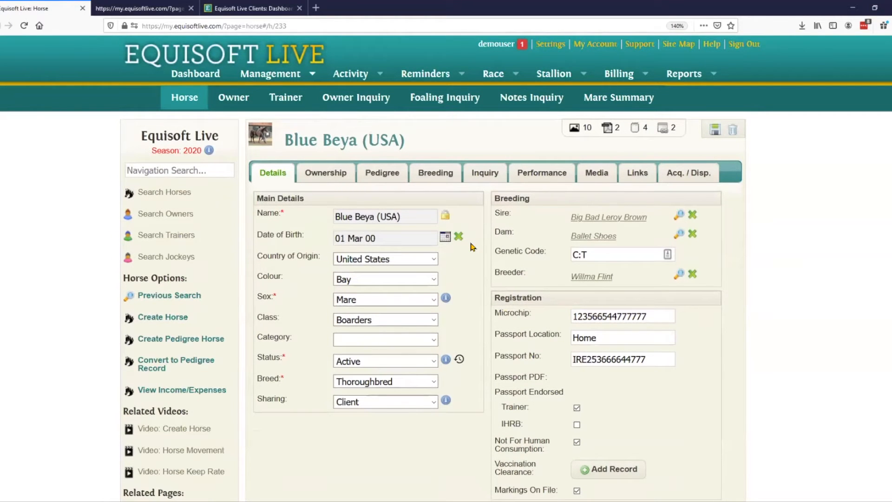
# Start a new keep rate for the horse's billing and choose Std as the rate
pyautogui.scroll(-6, 472, 246)
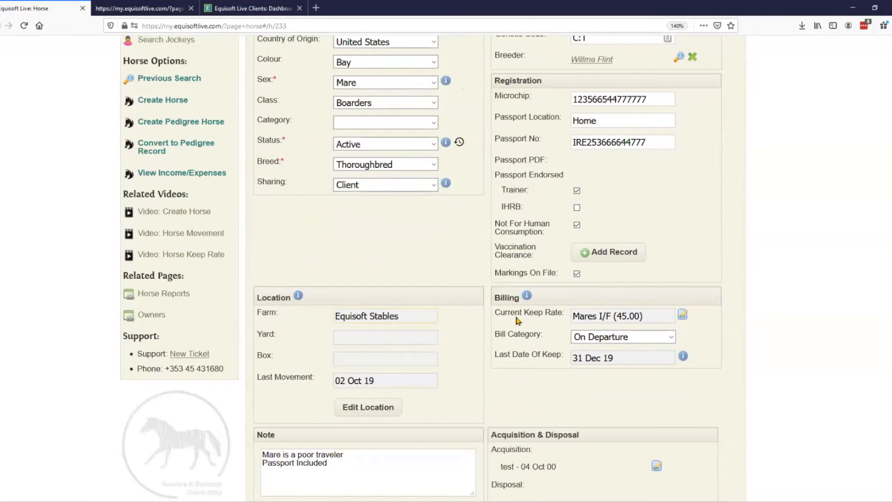
pyautogui.click(681, 316)
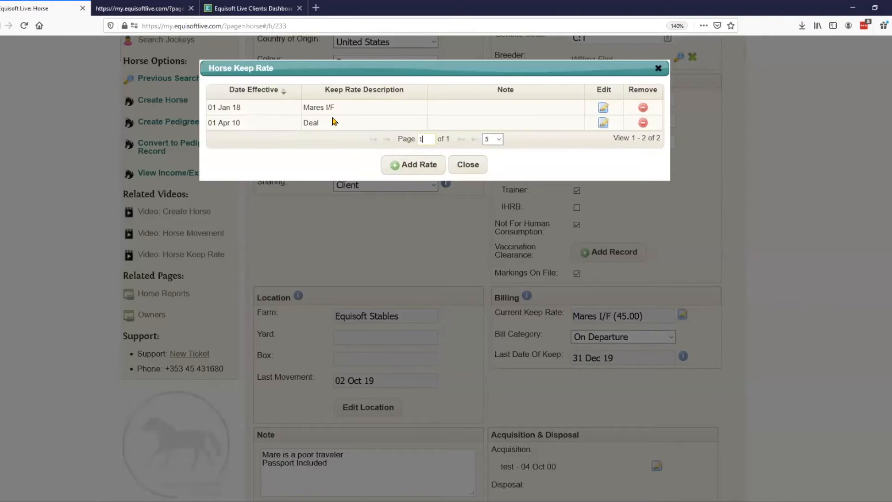
pyautogui.click(405, 164)
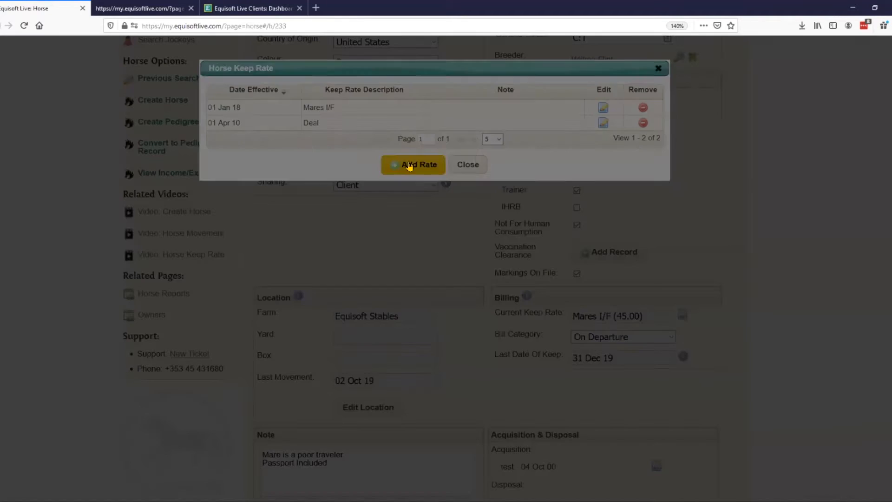
pyautogui.click(467, 94)
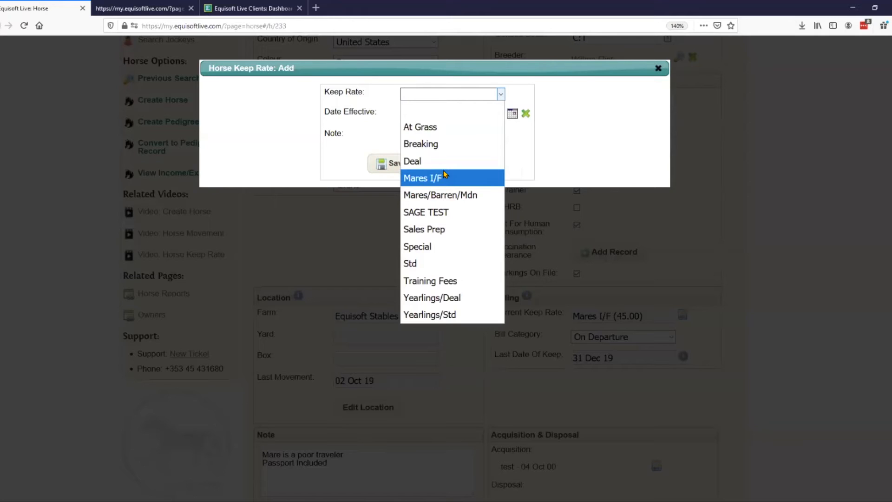
pyautogui.click(423, 262)
pyautogui.click(501, 94)
pyautogui.click(517, 98)
# Set the new keep rate's effective date to 01 Jan 20, save it and close the horse's keep rate list
pyautogui.click(512, 114)
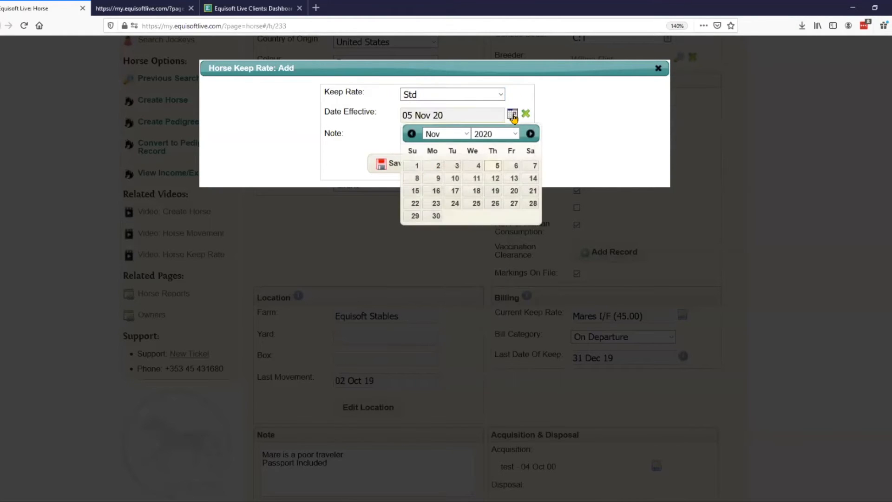
pyautogui.click(464, 134)
pyautogui.click(453, 147)
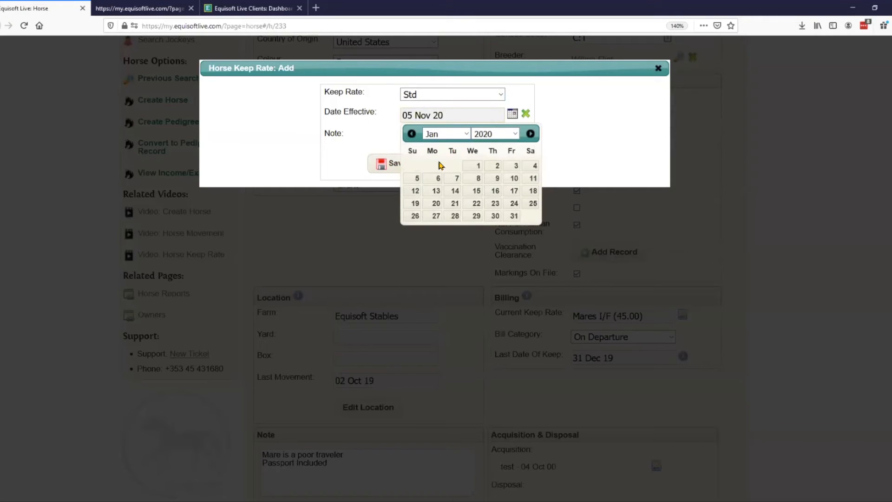
pyautogui.click(473, 166)
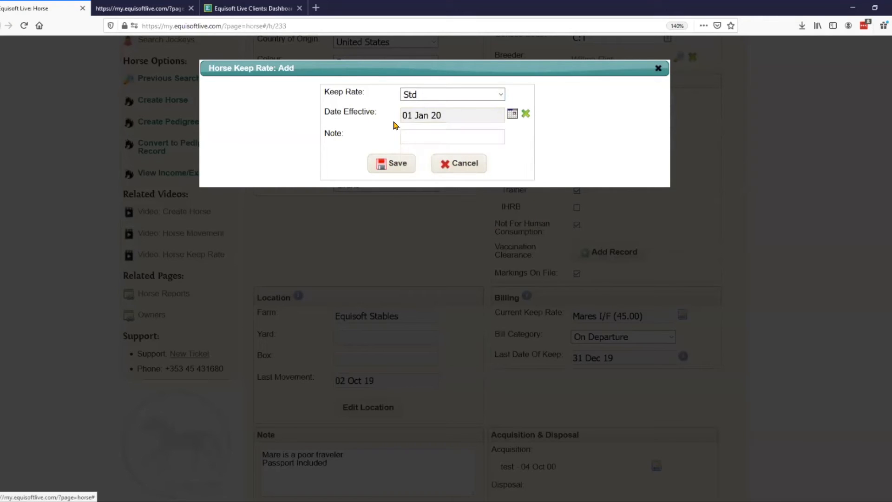
pyautogui.click(389, 169)
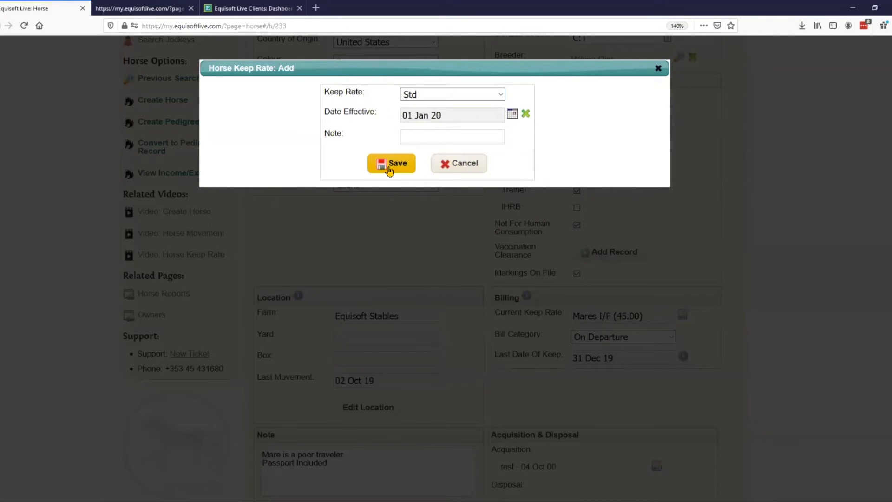
pyautogui.click(389, 170)
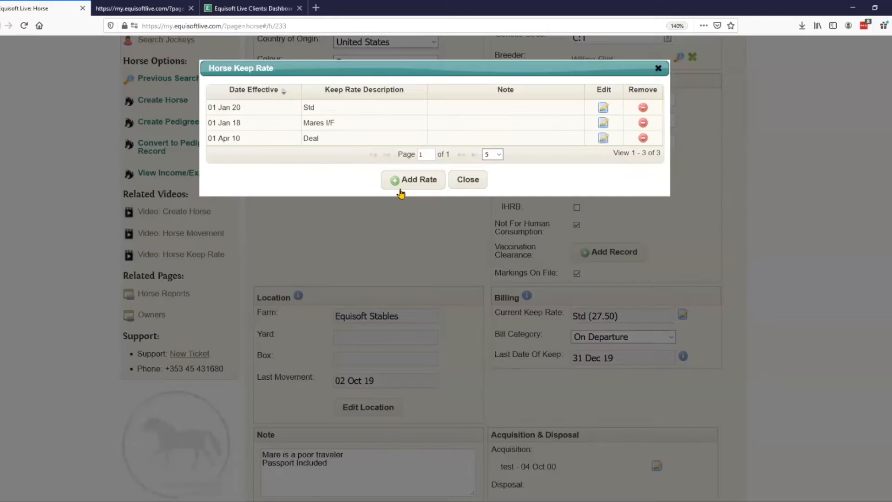
pyautogui.click(458, 179)
pyautogui.scroll(5, 451, 231)
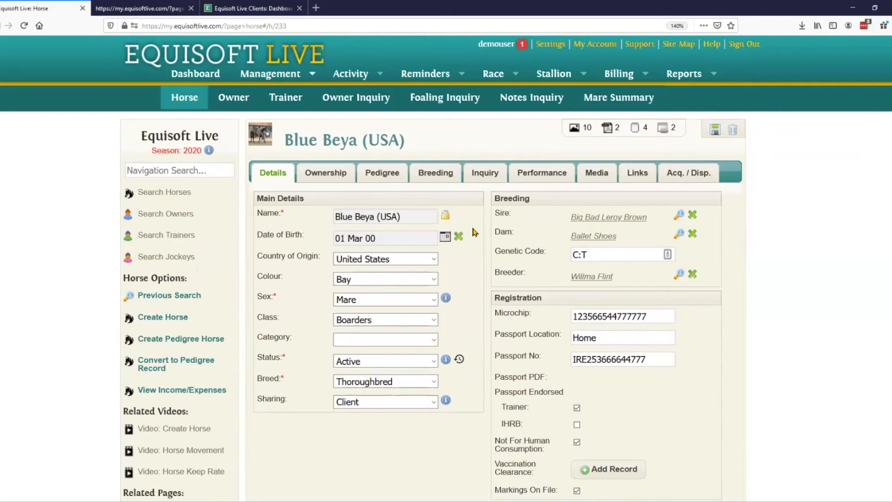
pyautogui.scroll(-3, 492, 230)
pyautogui.scroll(3, 497, 351)
# Open the breeding reports page with its report criteria
pyautogui.moveTo(688, 76)
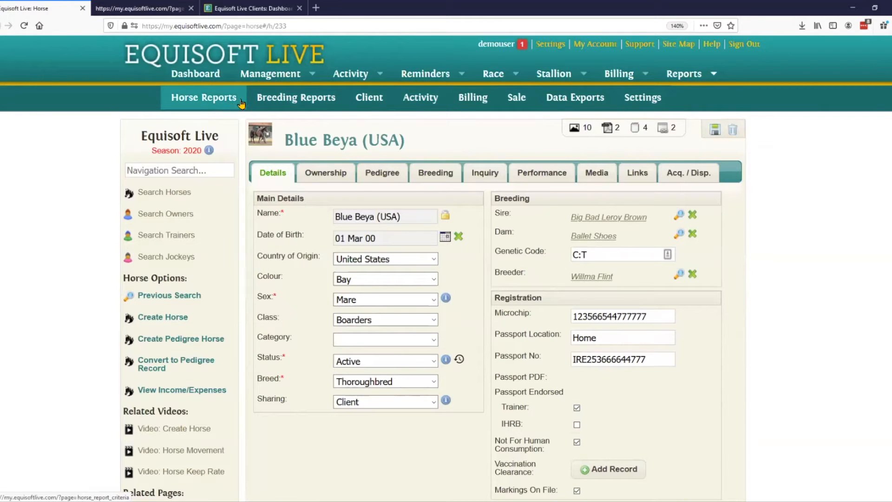
pyautogui.click(310, 107)
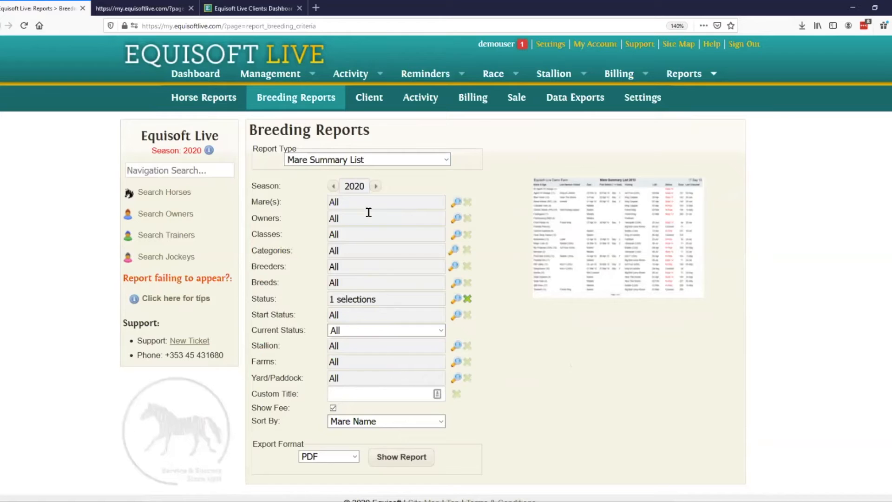
pyautogui.moveTo(253, 220); pyautogui.dragTo(305, 231)
pyautogui.click(456, 201)
pyautogui.click(247, 209)
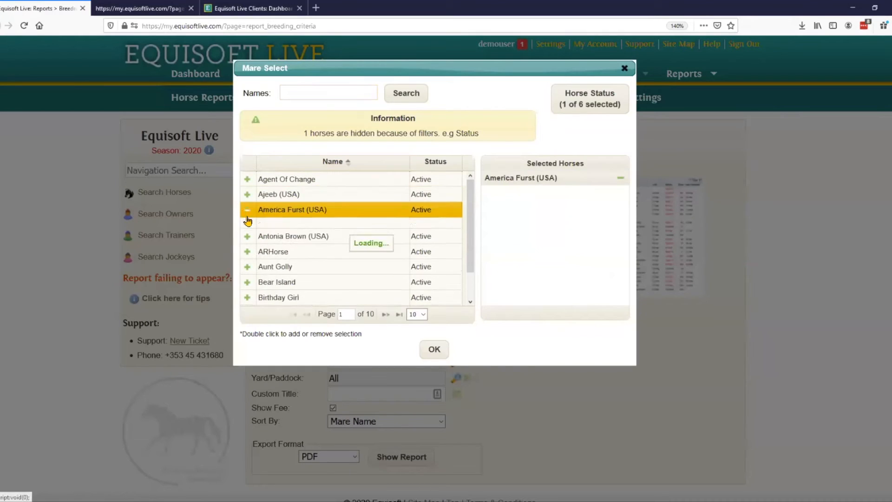
pyautogui.click(248, 224)
pyautogui.click(248, 240)
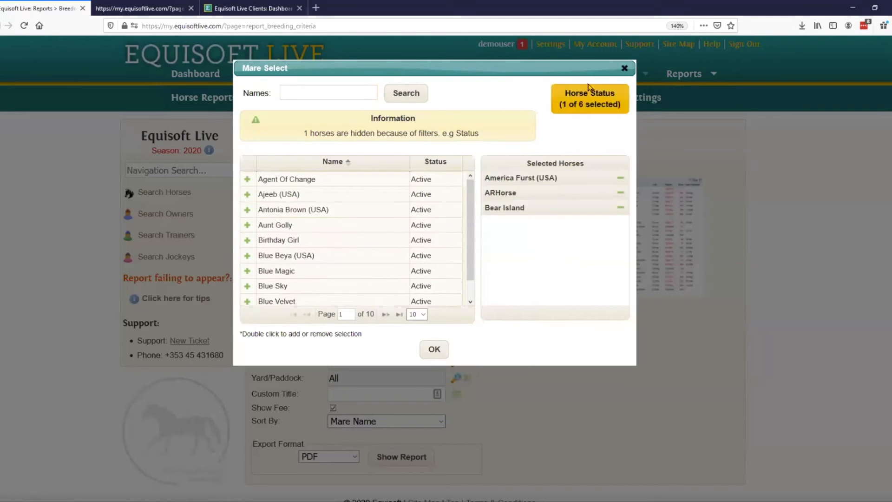
pyautogui.click(624, 68)
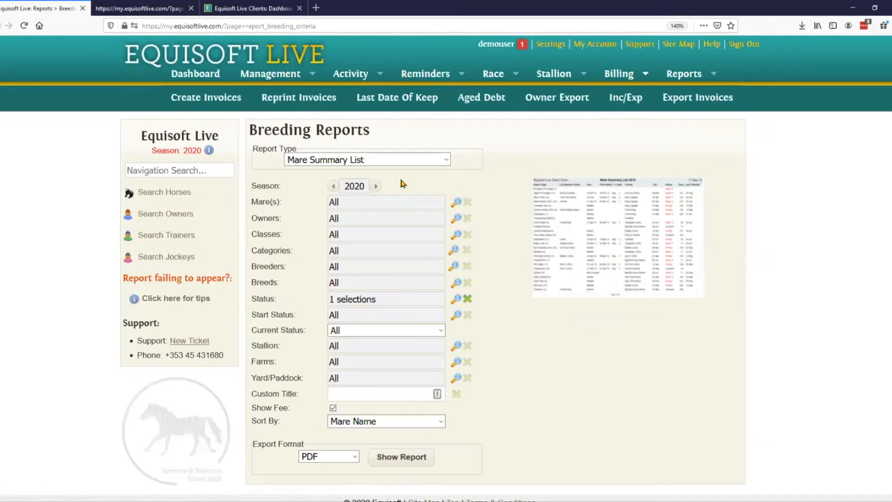
# Generate the Mare Door Cards breeding report for the 2020 season in PDF format
pyautogui.click(337, 159)
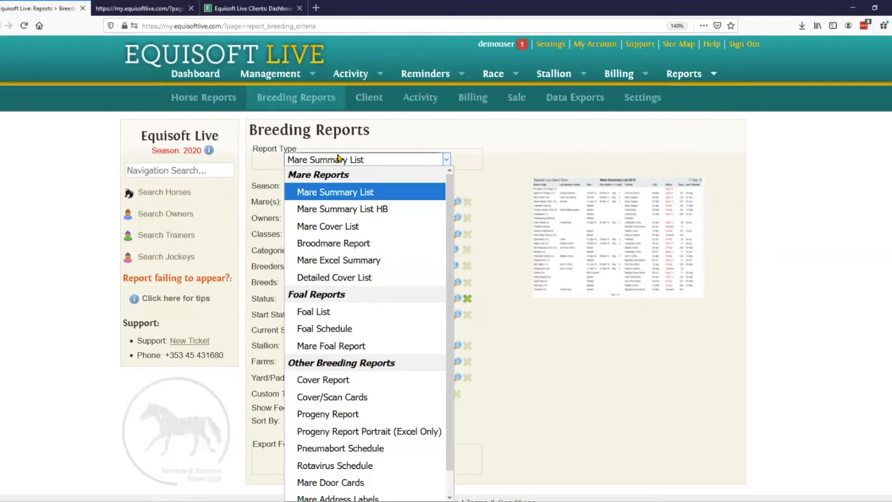
pyautogui.press('m')
pyautogui.press('m')
pyautogui.press('m')
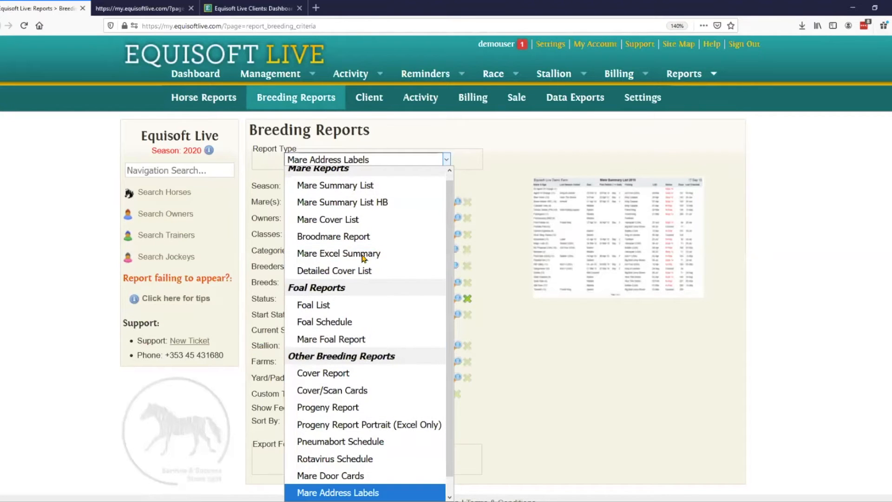
pyautogui.click(335, 477)
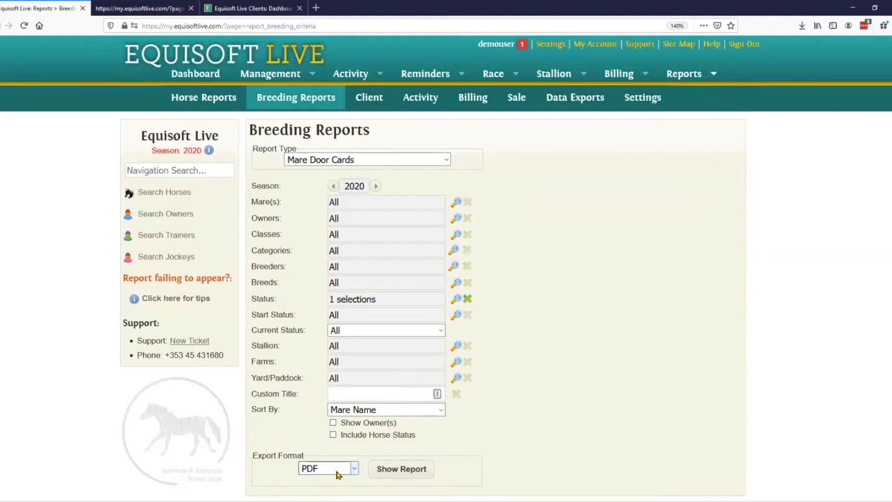
pyautogui.scroll(-1, 534, 416)
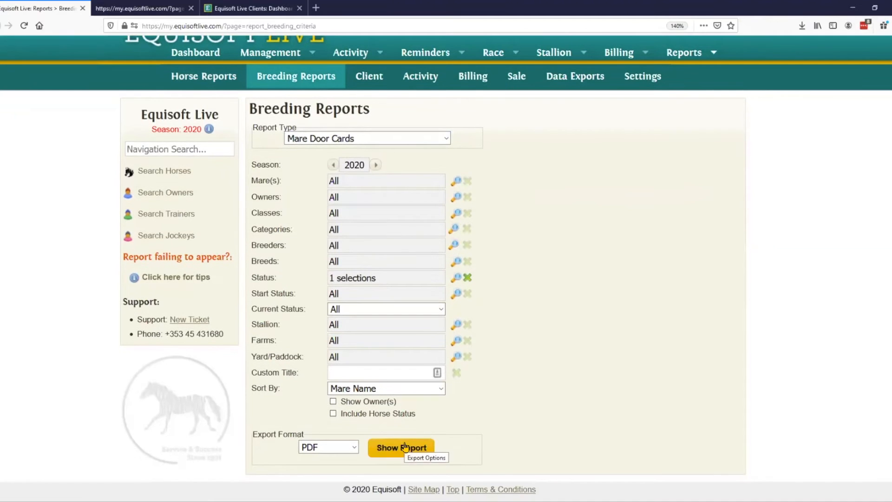
pyautogui.click(405, 447)
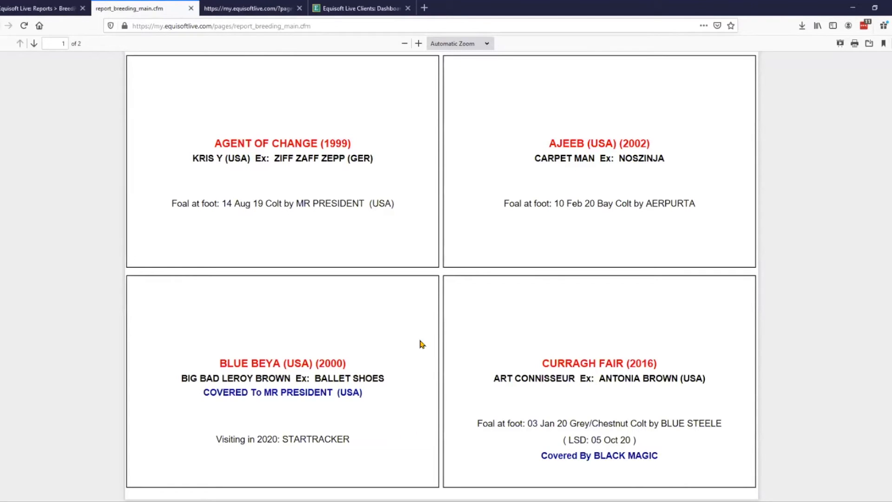
# Find "blue beya" in the door cards report and examine the mare's card
pyautogui.hotkey('ctrl', 'f')
pyautogui.write('blue b')
pyautogui.write('eya')
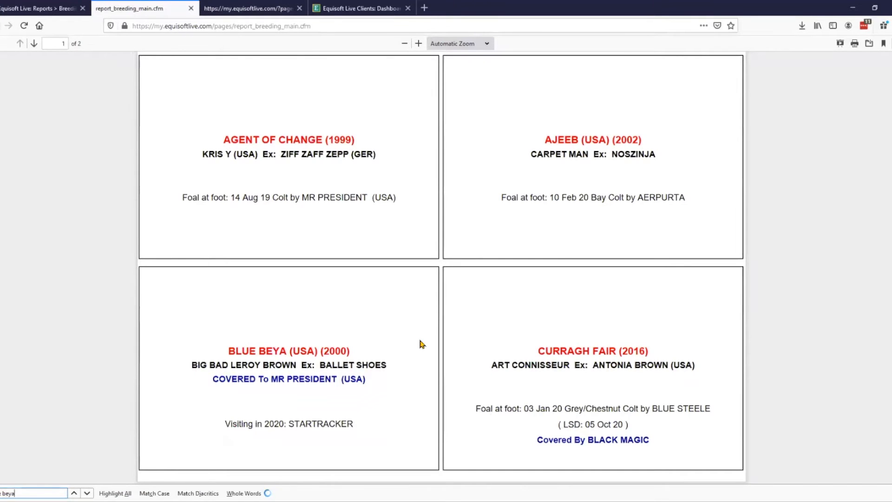
pyautogui.scroll(2, 407, 256)
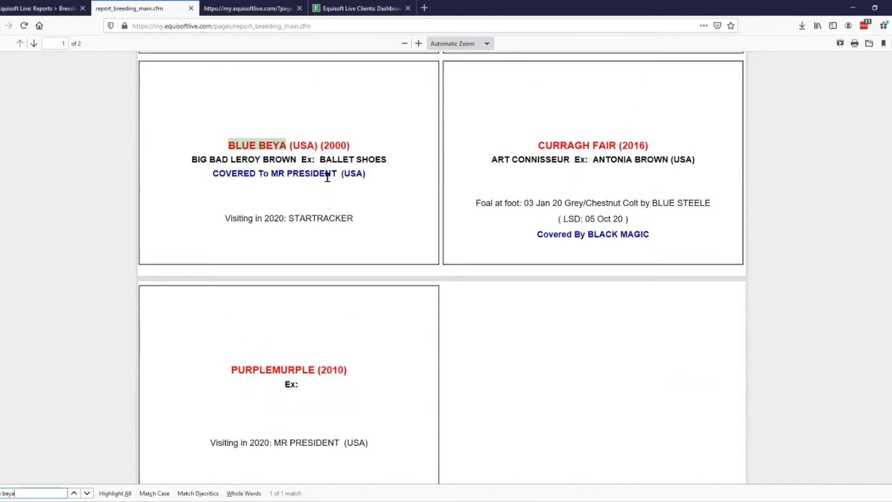
# Generate the Mare Door Cards report again in PDF format with the owners shown on the cards
pyautogui.moveTo(222, 173); pyautogui.dragTo(353, 242)
pyautogui.click(402, 249)
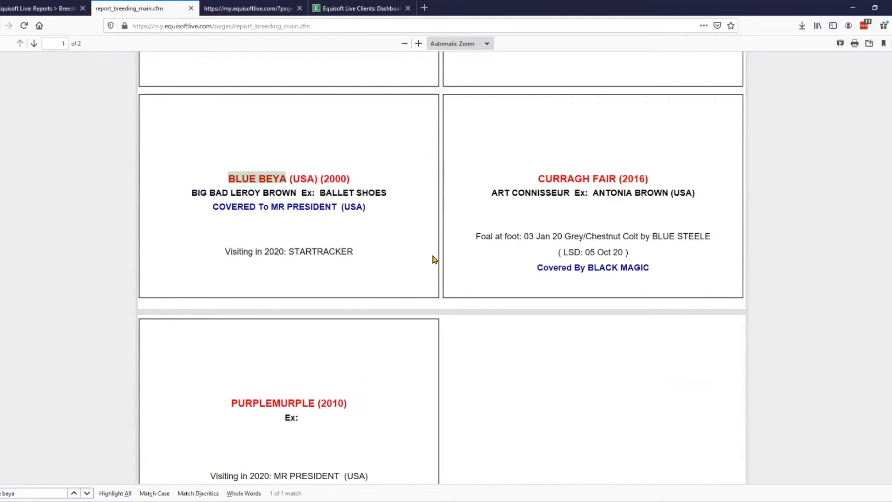
pyautogui.click(63, 9)
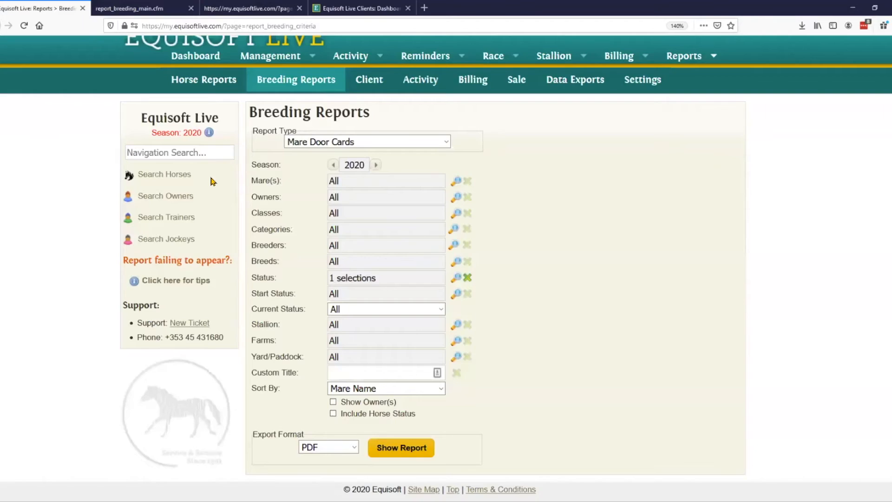
pyautogui.click(402, 451)
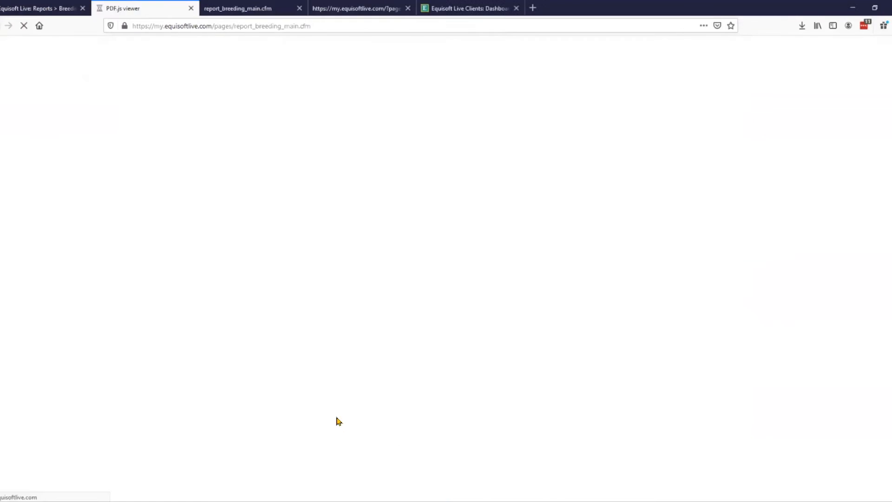
pyautogui.hotkey('ctrl', 'f')
pyautogui.write('blue b')
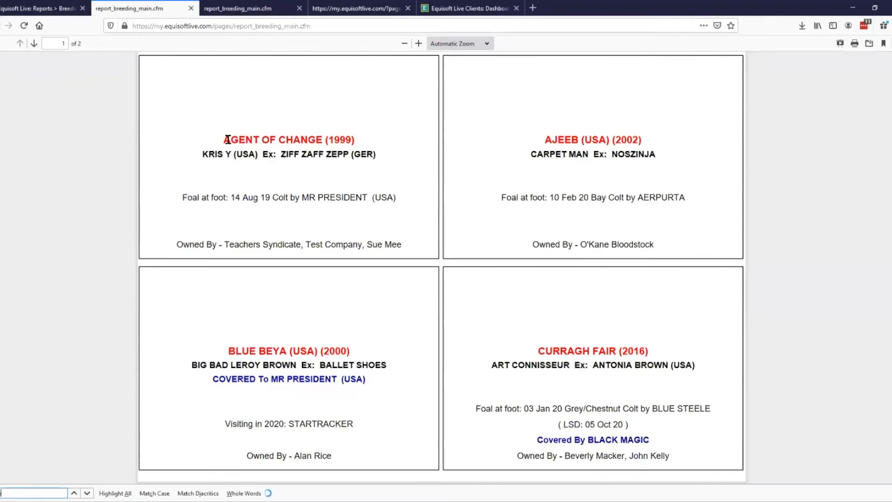
pyautogui.press('BackSpace')
pyautogui.press('BackSpace')
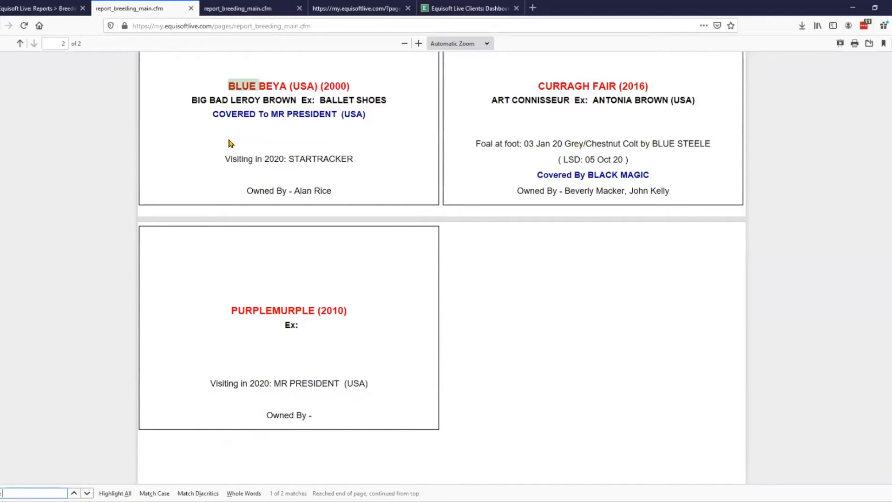
pyautogui.moveTo(247, 190); pyautogui.dragTo(336, 192)
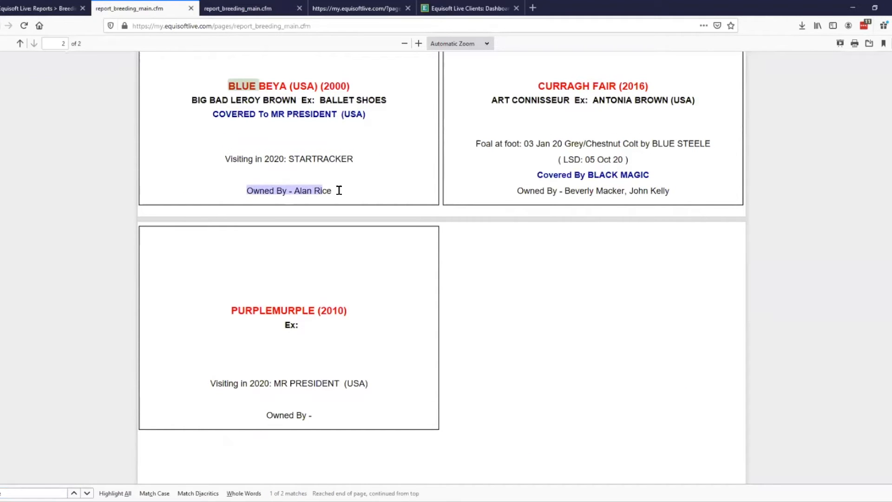
# Close the generated report tabs and open the Activity Input page
pyautogui.middleClick(177, 10)
pyautogui.middleClick(165, 11)
pyautogui.middleClick(163, 12)
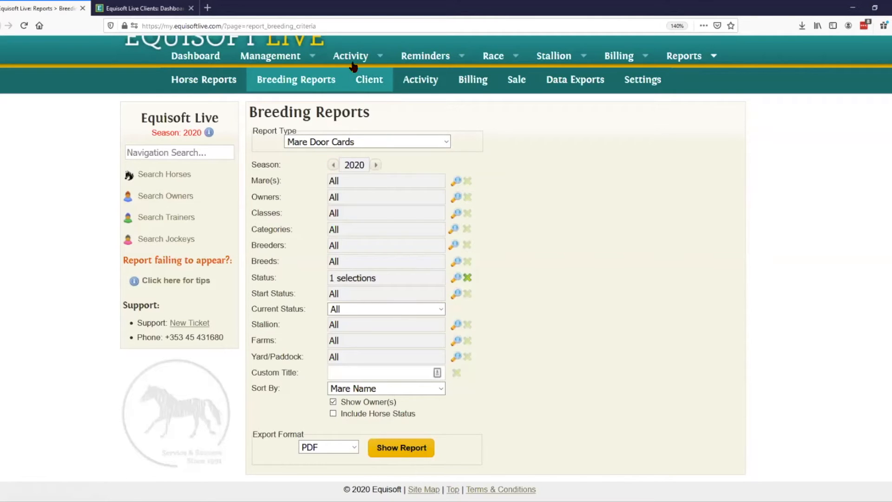
pyautogui.moveTo(351, 56)
pyautogui.click(211, 84)
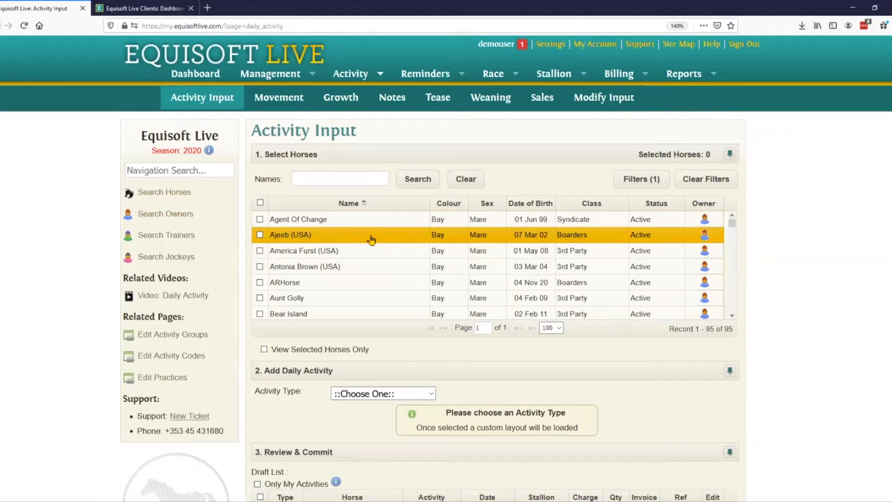
pyautogui.click(259, 219)
pyautogui.click(260, 235)
pyautogui.click(260, 250)
pyautogui.click(260, 267)
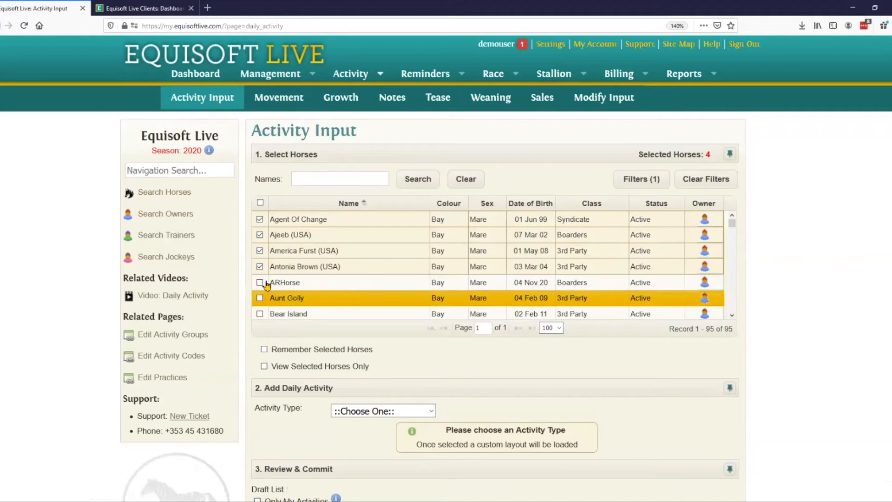
pyautogui.click(260, 267)
pyautogui.click(260, 250)
pyautogui.click(260, 235)
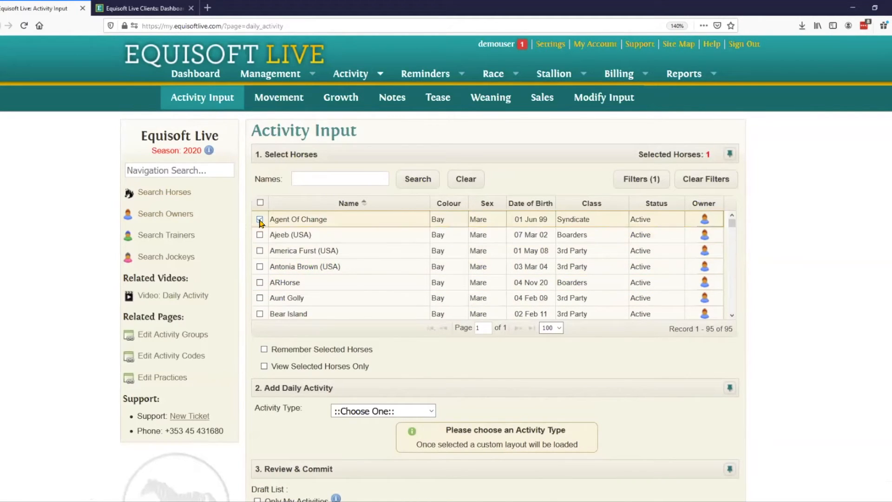
pyautogui.click(259, 219)
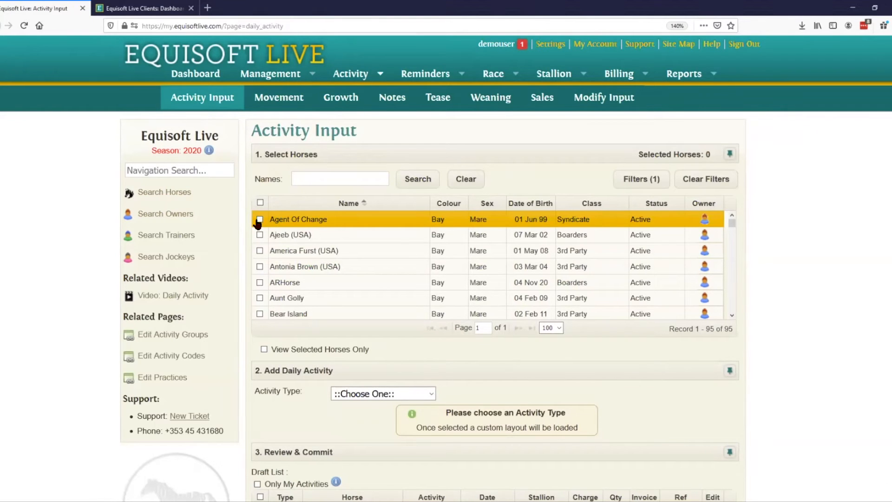
# Search the horse list for "blue beya" and select the mare Blue Beya (USA) for activity input
pyautogui.click(319, 178)
pyautogui.write('blue')
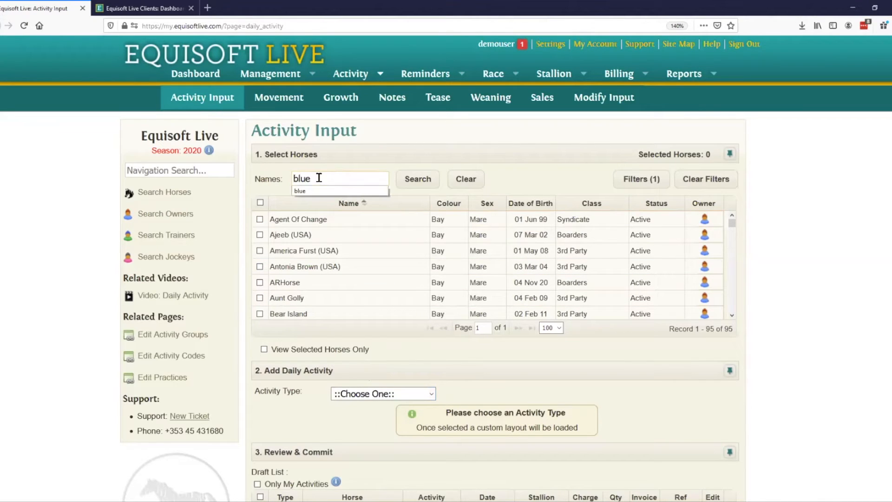
pyautogui.write(' beya')
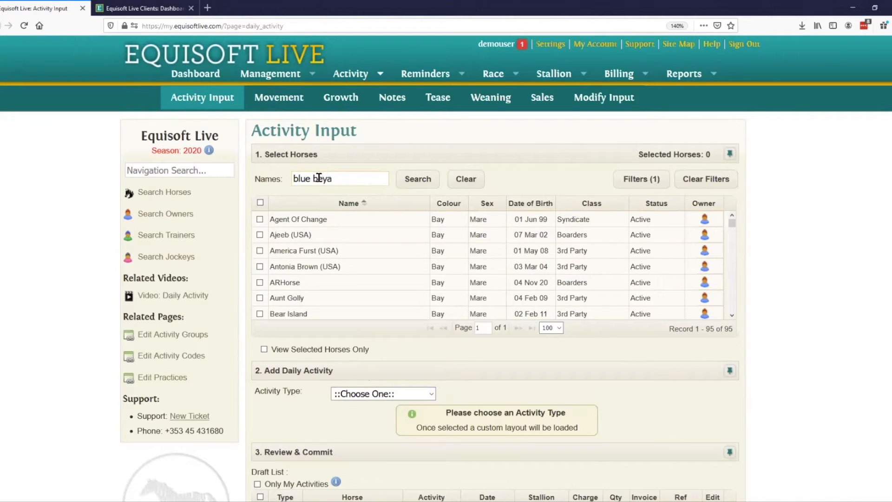
pyautogui.click(408, 182)
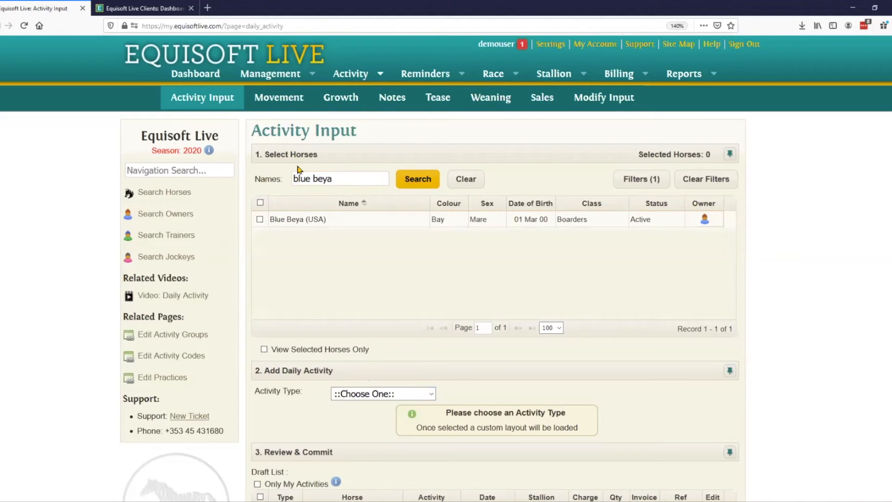
pyautogui.click(260, 220)
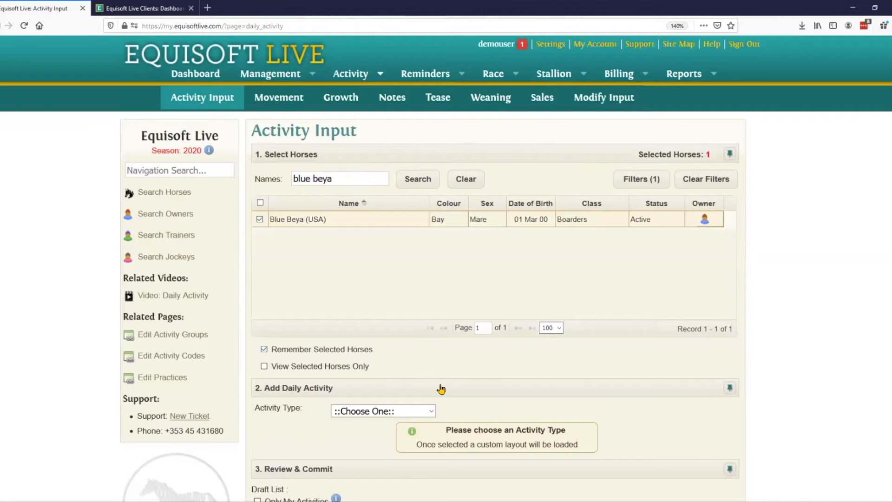
# Choose Farrier as the daily activity type and Trim 4 as its activity code
pyautogui.scroll(-2, 443, 385)
pyautogui.click(377, 339)
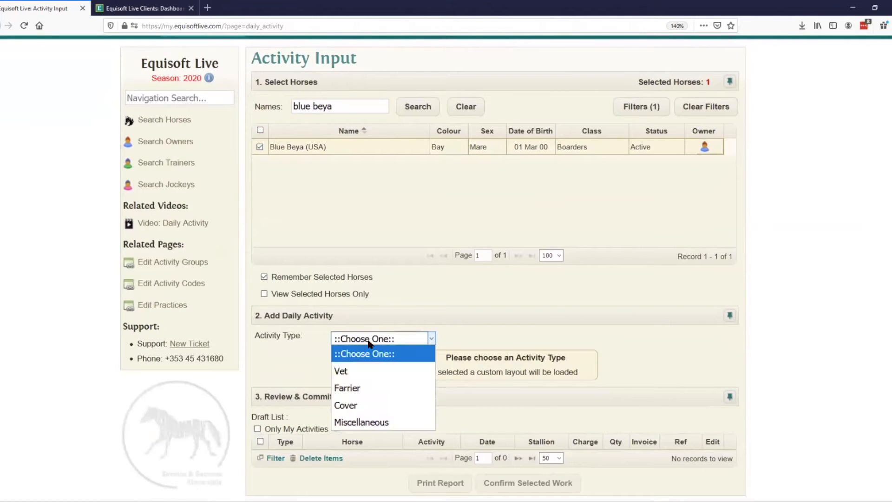
pyautogui.click(353, 386)
pyautogui.scroll(-4, 262, 367)
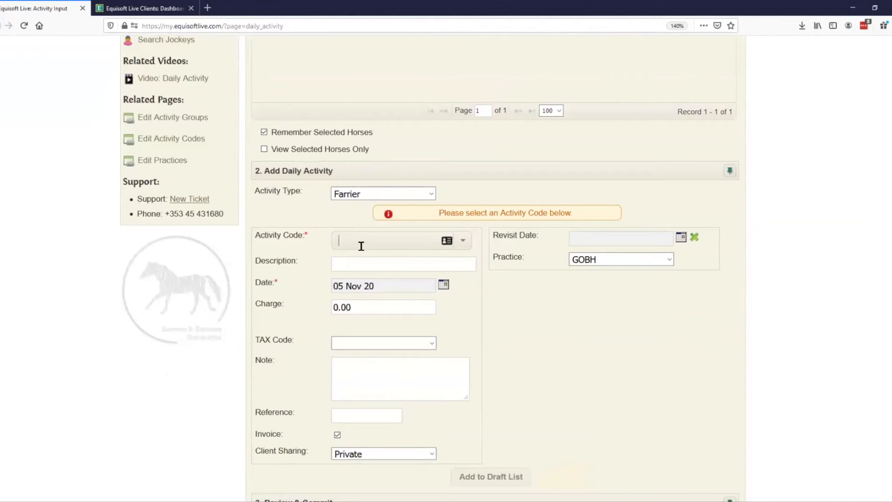
pyautogui.write('tr')
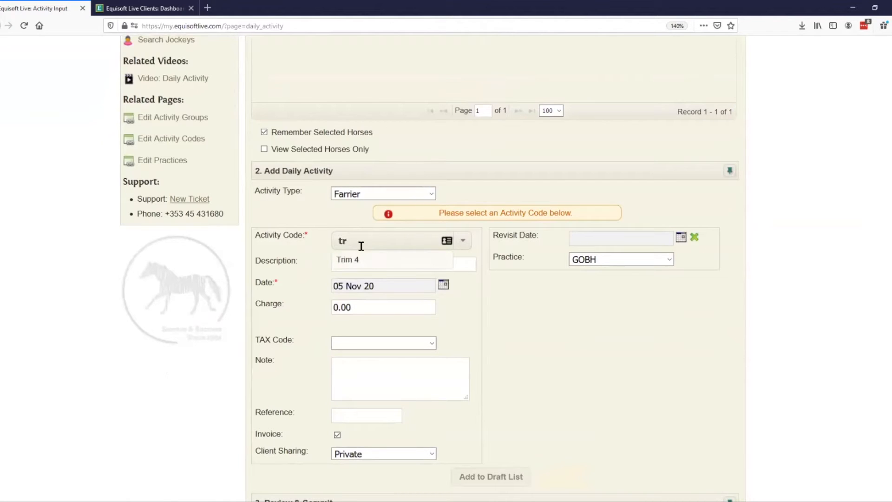
pyautogui.click(380, 264)
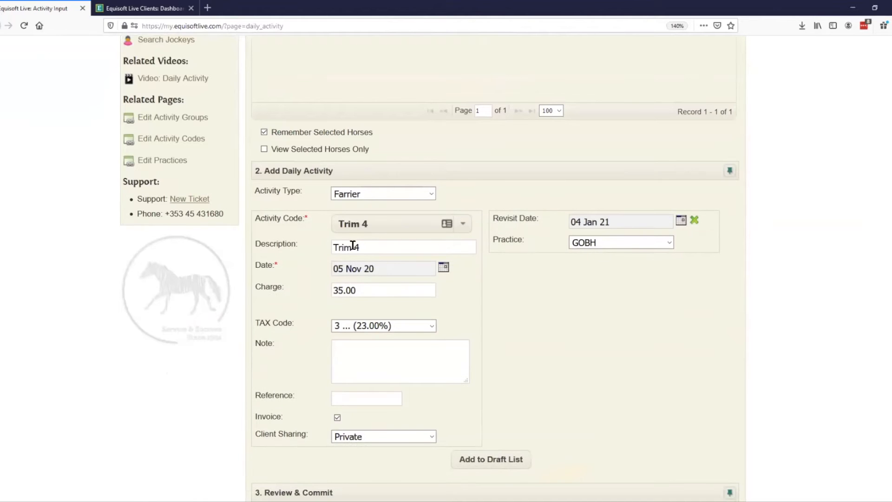
# Check the Trim 4 activity's charge, add the activity to the draft list and review its draft entry
pyautogui.moveTo(368, 288); pyautogui.dragTo(309, 291)
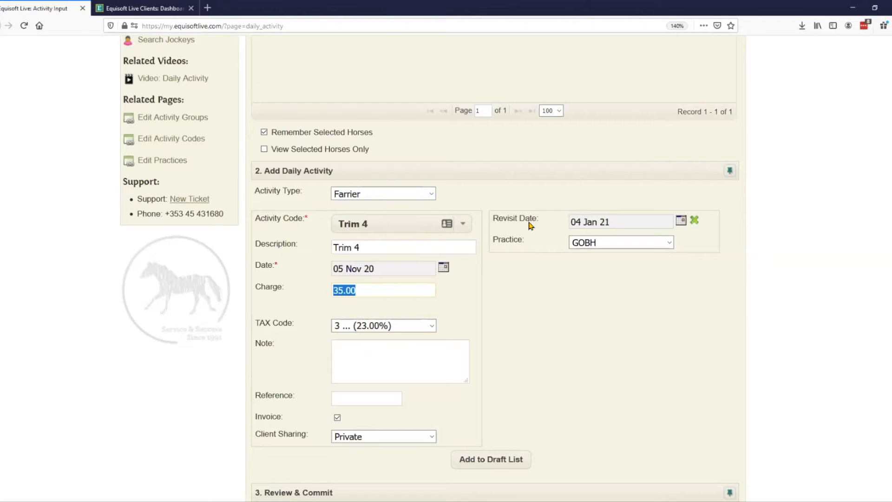
pyautogui.click(509, 339)
pyautogui.scroll(-2, 539, 370)
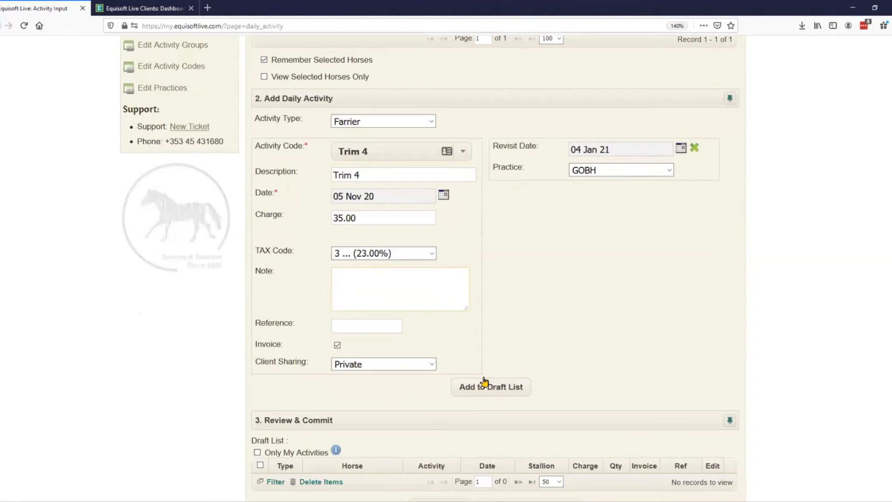
pyautogui.click(480, 390)
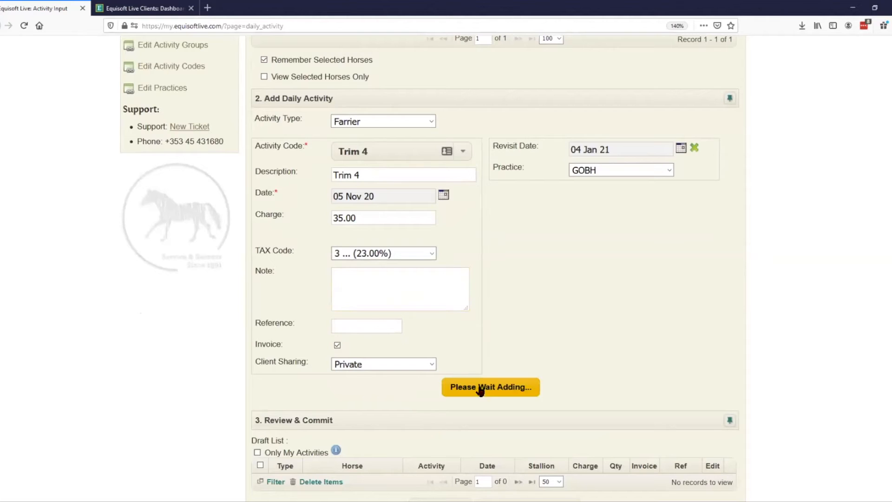
pyautogui.scroll(-3, 601, 346)
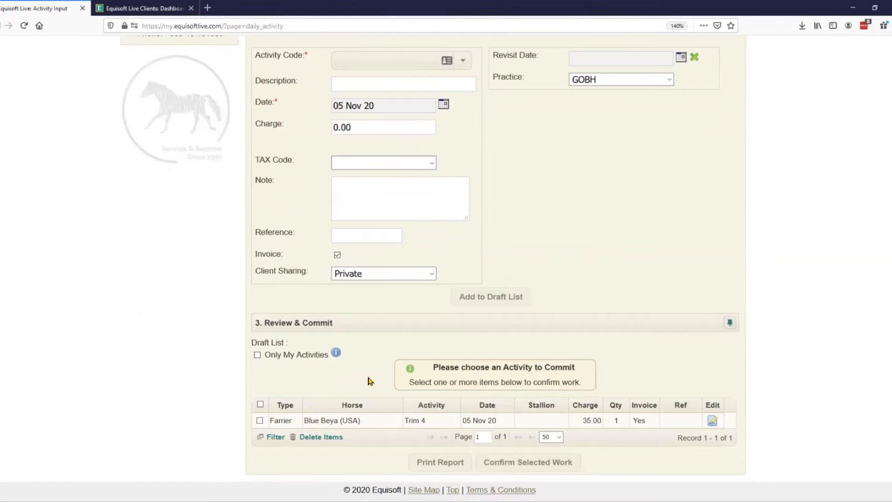
pyautogui.click(259, 420)
pyautogui.click(260, 421)
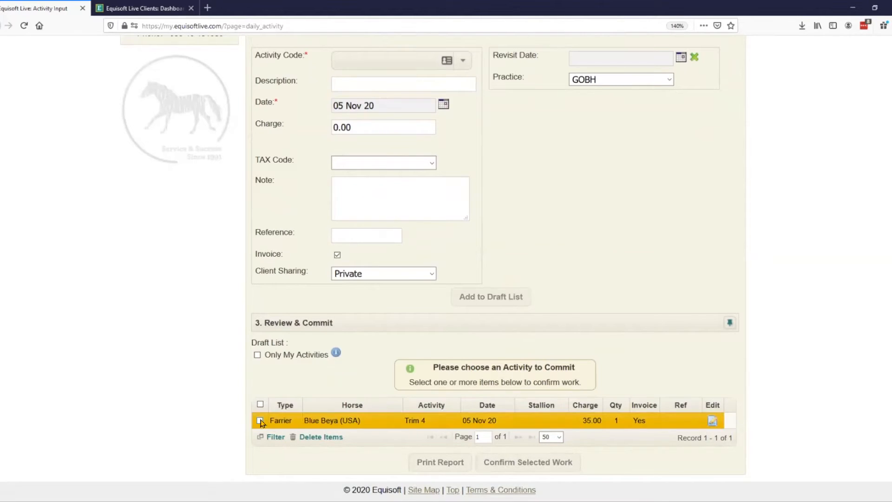
# Add a Vet activity with the code CEM/EVA for Blue Beya to the draft list
pyautogui.scroll(5, 384, 371)
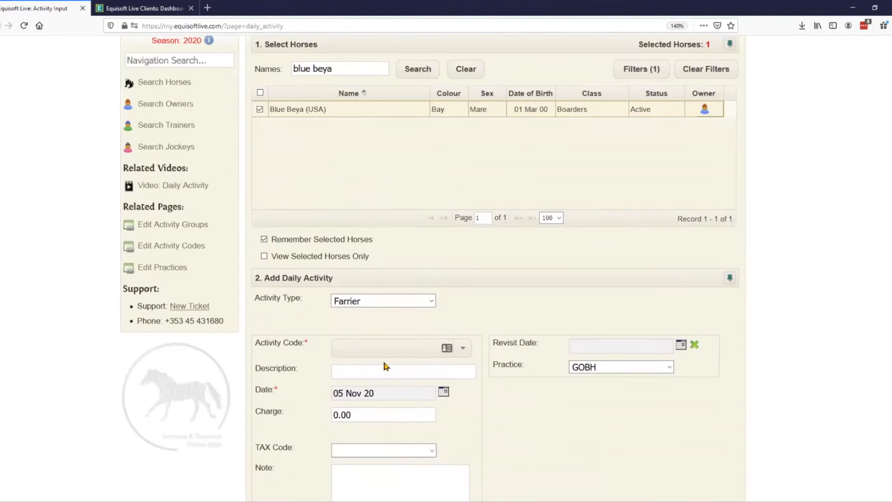
pyautogui.scroll(-3, 387, 340)
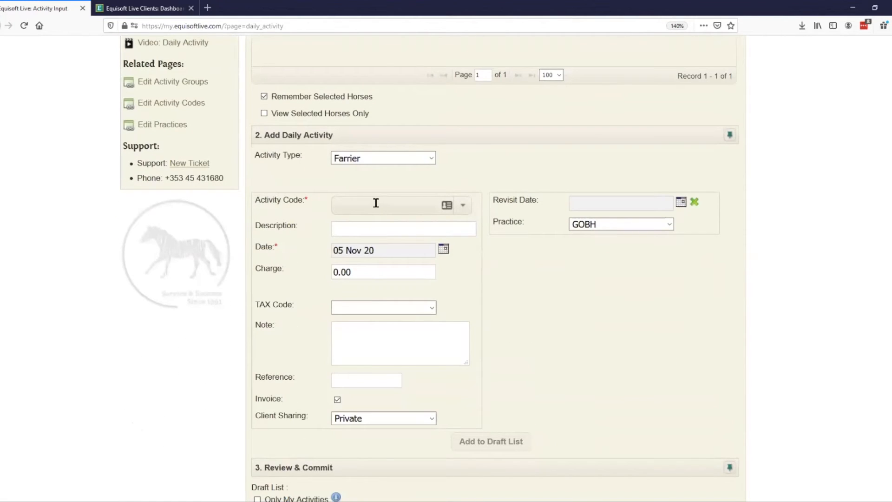
pyautogui.click(378, 161)
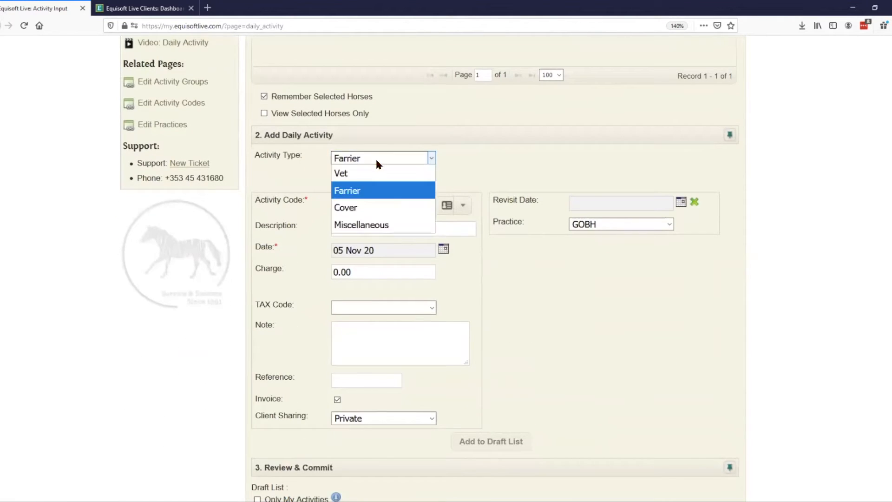
pyautogui.click(356, 174)
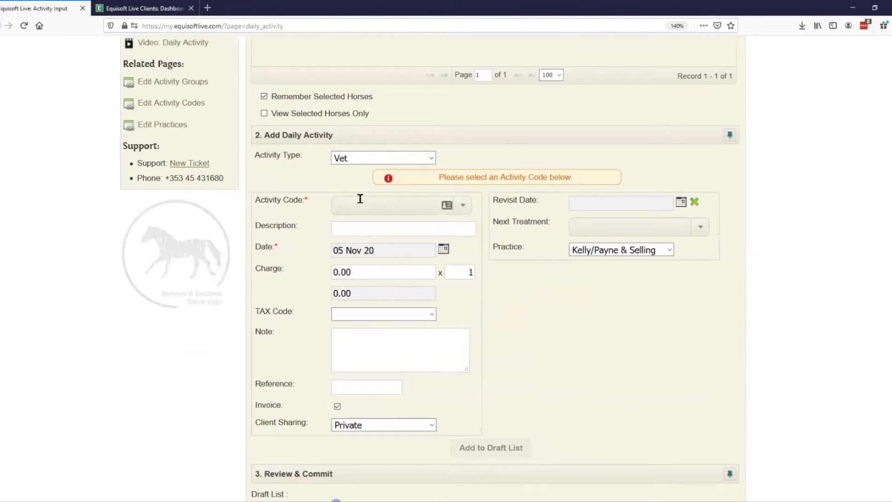
pyautogui.write('ce')
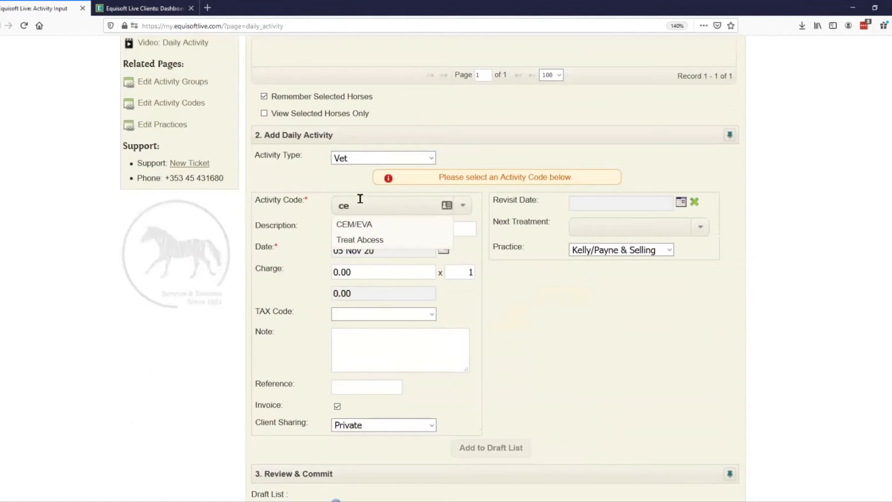
pyautogui.click(365, 223)
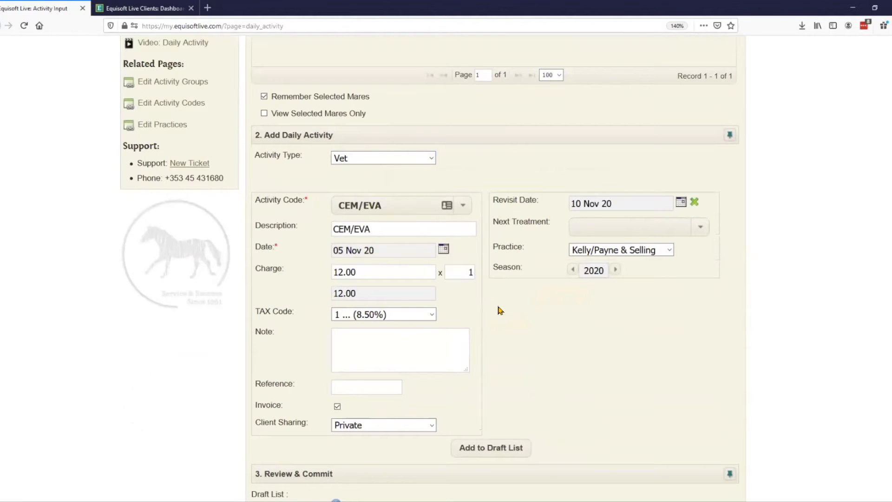
pyautogui.scroll(-3, 499, 309)
pyautogui.click(487, 374)
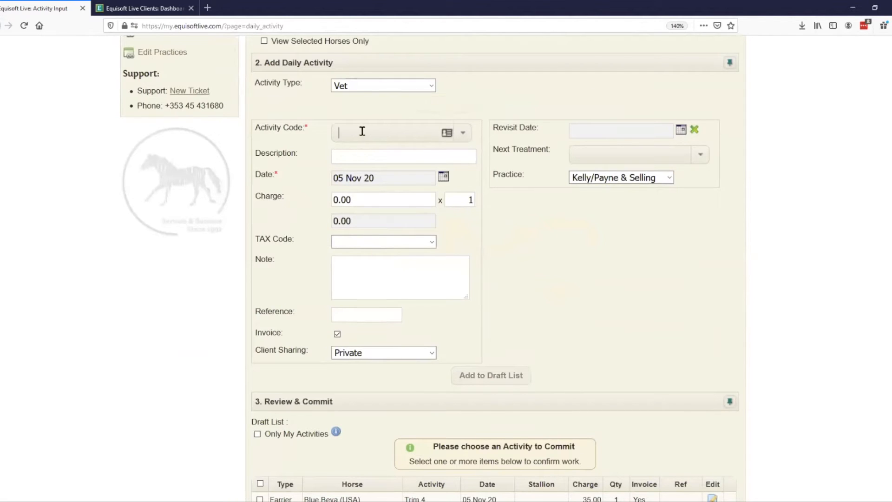
pyautogui.click(463, 139)
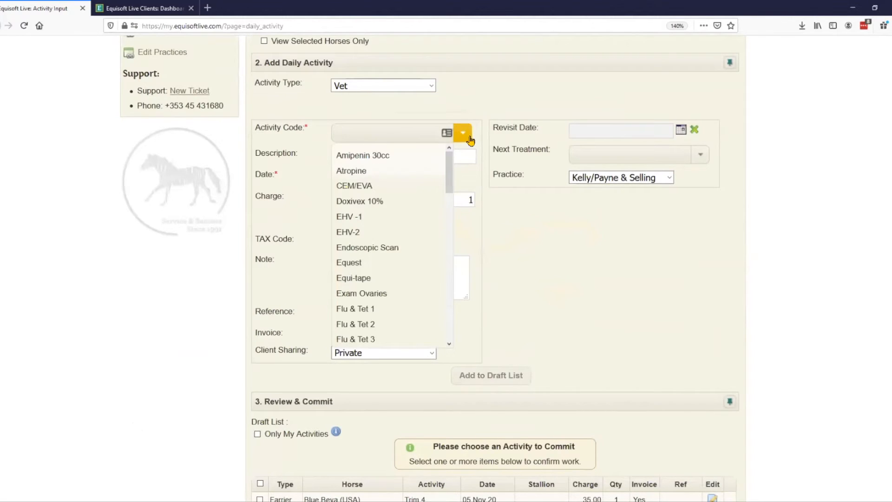
pyautogui.click(404, 135)
pyautogui.write('wor')
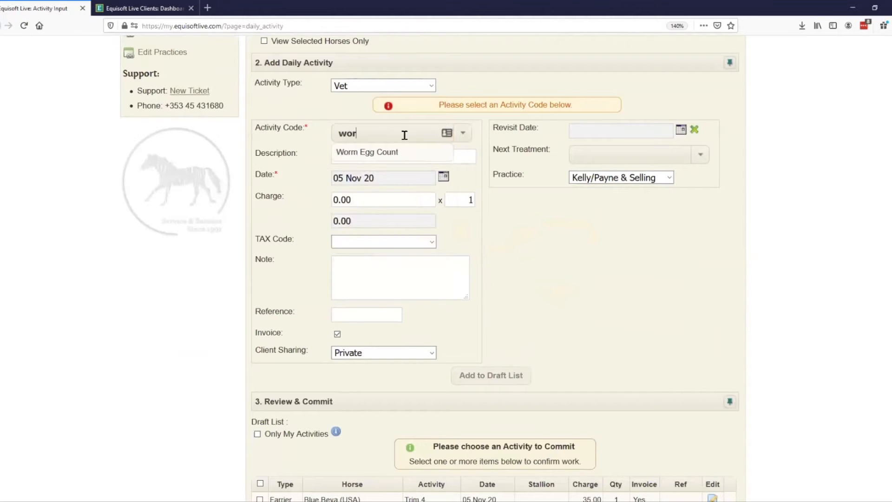
pyautogui.press('BackSpace')
pyautogui.press('BackSpace')
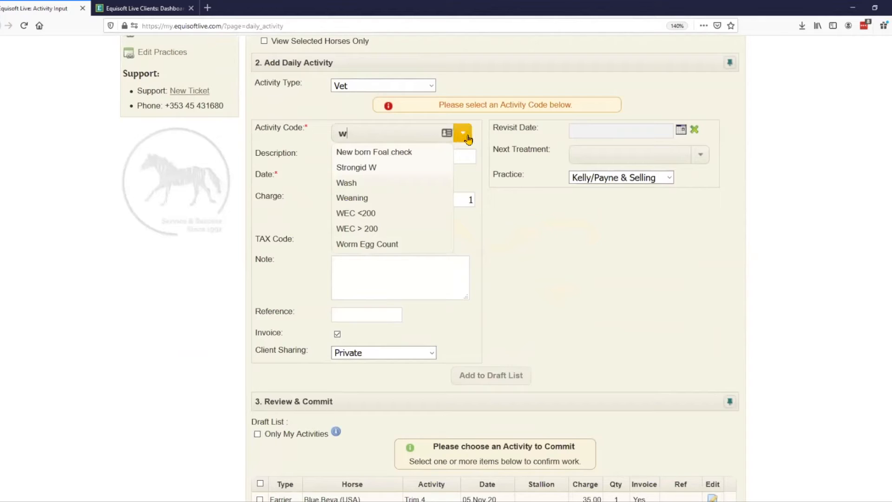
pyautogui.press('BackSpace')
pyautogui.write('vet')
pyautogui.press('BackSpace')
pyautogui.press('BackSpace')
pyautogui.press('BackSpace')
pyautogui.write('w')
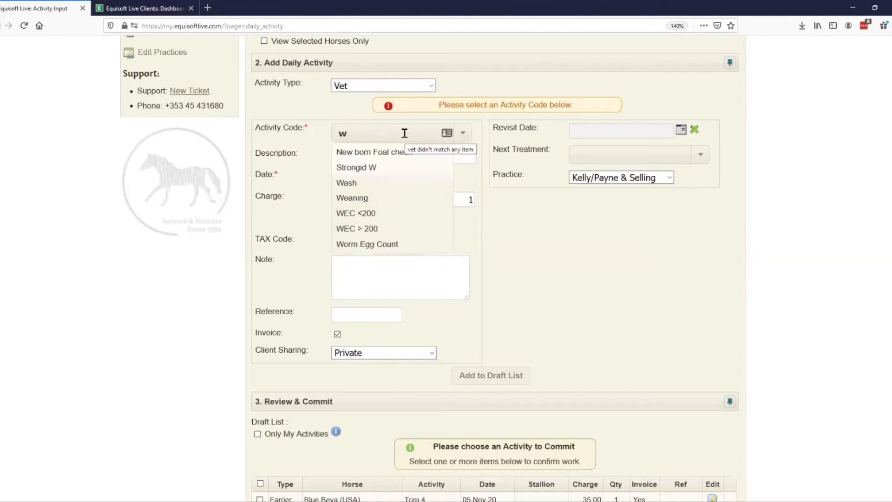
pyautogui.write('o')
pyautogui.press('BackSpace')
pyautogui.press('BackSpace')
# Add a Vet activity with the code Vet Check and the description Wormer to Blue Beya's draft list
pyautogui.write('vet')
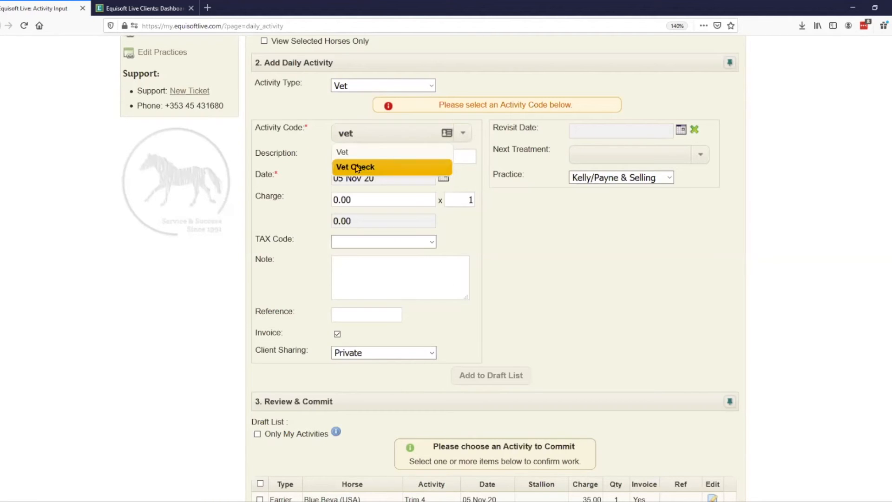
pyautogui.click(356, 169)
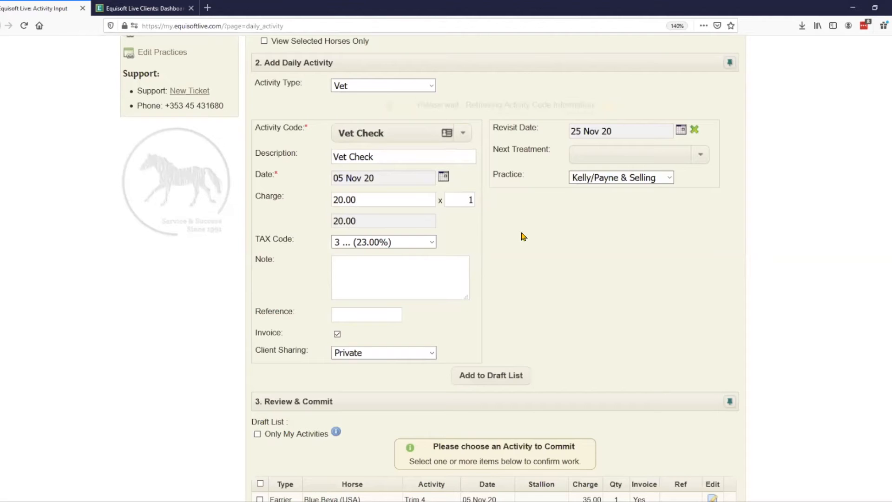
pyautogui.moveTo(383, 159); pyautogui.dragTo(235, 165)
pyautogui.write('Wormer')
pyautogui.click(471, 382)
pyautogui.click(472, 384)
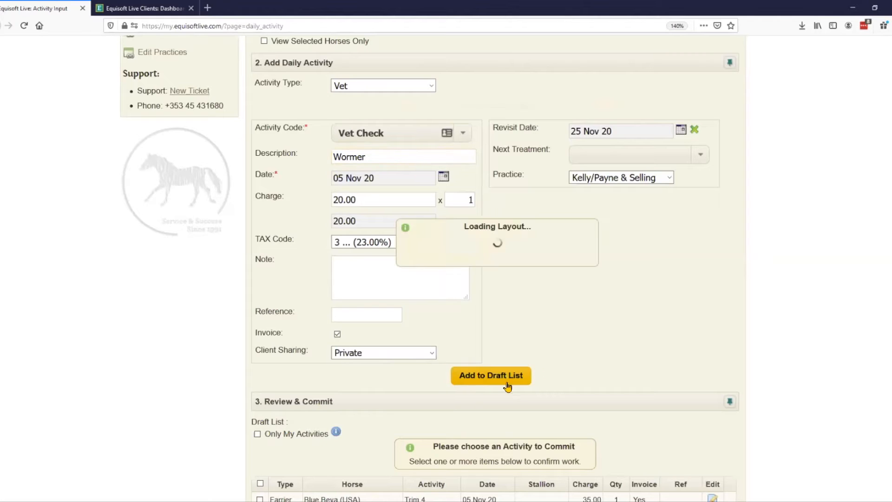
pyautogui.scroll(-3, 649, 344)
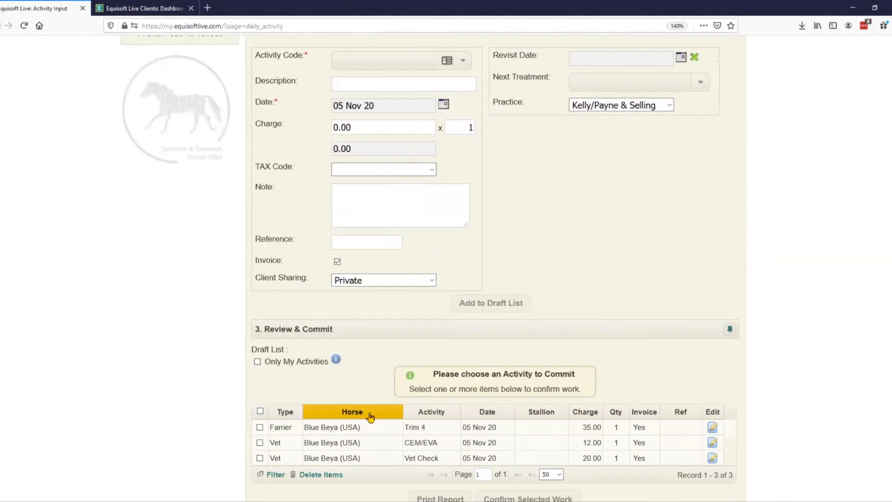
# Select all draft activities, generate their Draft Check List report for review and close the report
pyautogui.scroll(3, 639, 319)
pyautogui.scroll(-1, 625, 322)
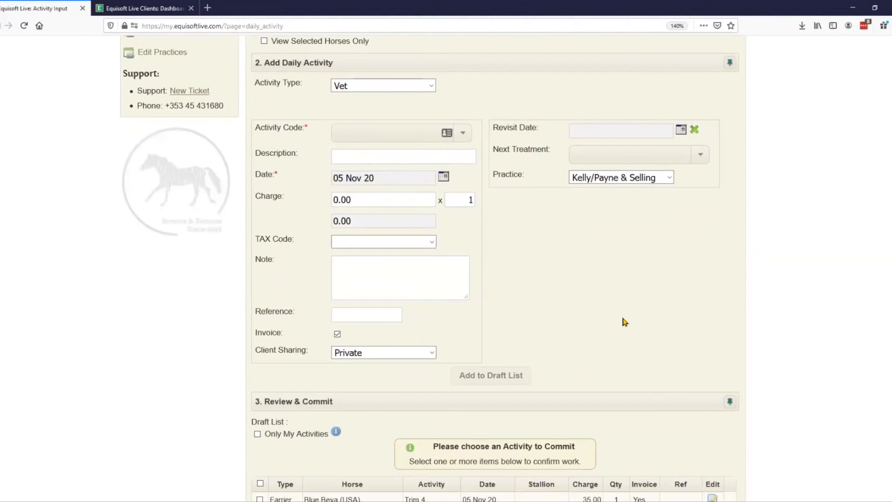
pyautogui.scroll(-2, 617, 322)
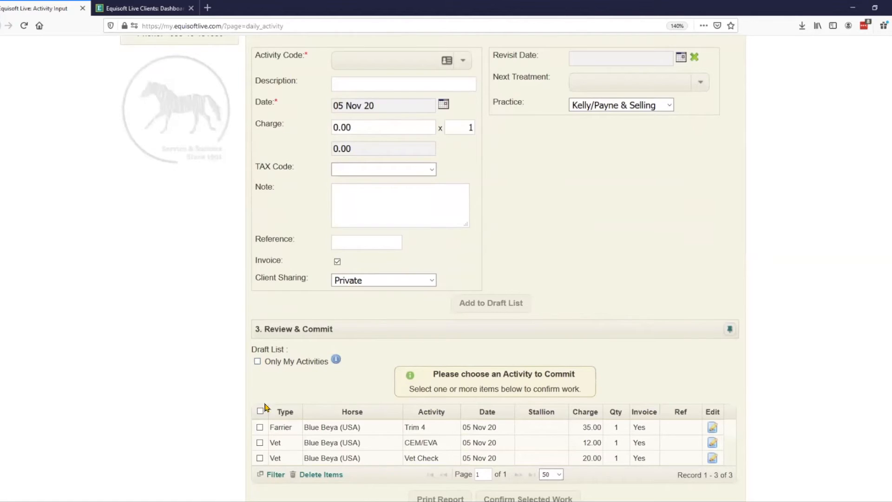
pyautogui.scroll(-1, 259, 411)
pyautogui.click(261, 374)
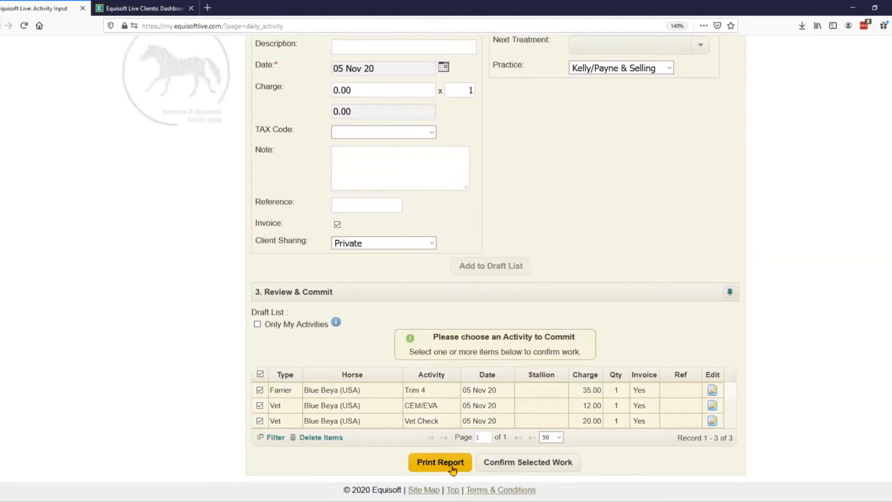
pyautogui.click(451, 467)
pyautogui.click(415, 176)
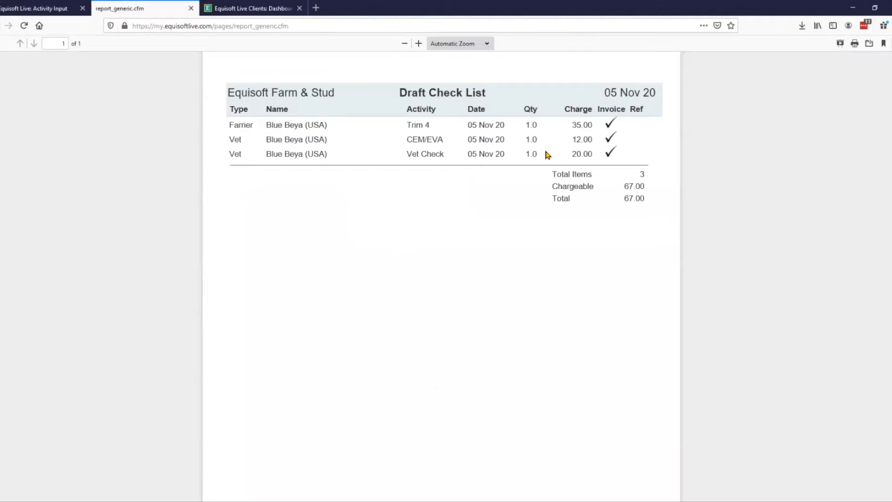
pyautogui.middleClick(132, 14)
pyautogui.click(427, 177)
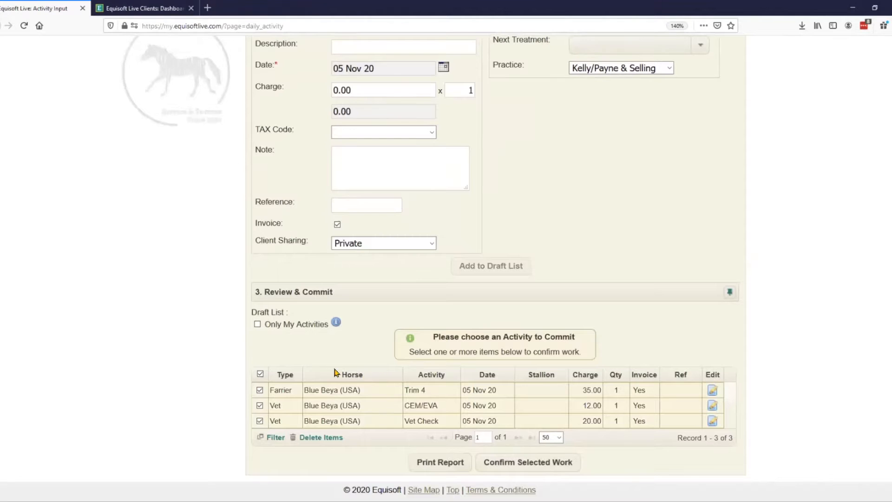
pyautogui.click(261, 374)
pyautogui.click(261, 374)
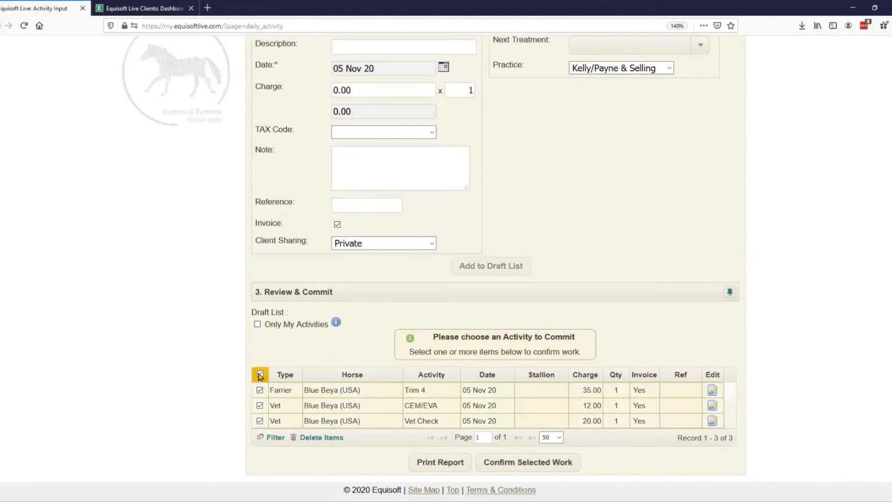
pyautogui.click(519, 463)
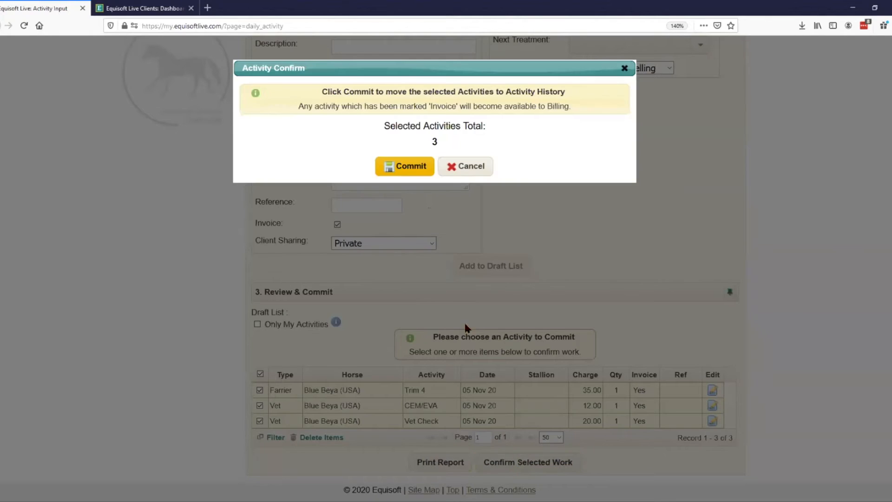
pyautogui.click(397, 166)
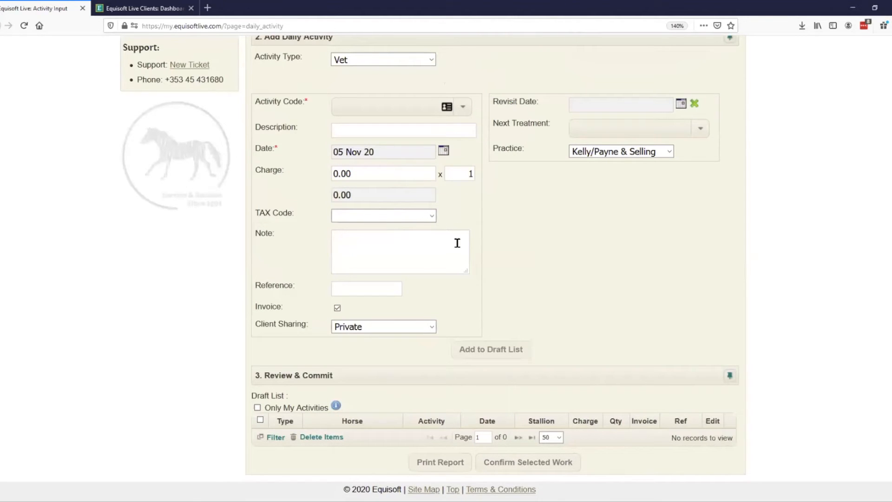
# Find the mare Blue Beya (USA) on the Tease page, select her and expand her past tease records
pyautogui.scroll(7, 515, 277)
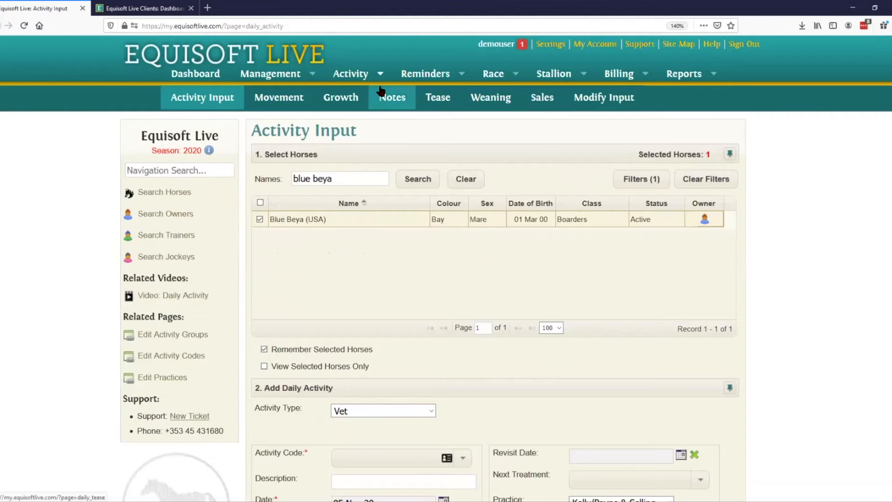
pyautogui.click(439, 107)
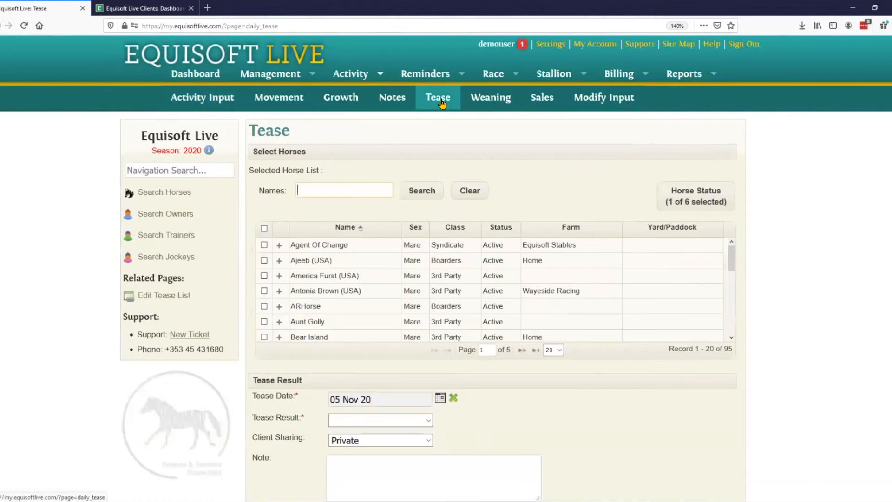
pyautogui.click(344, 184)
pyautogui.write('blue')
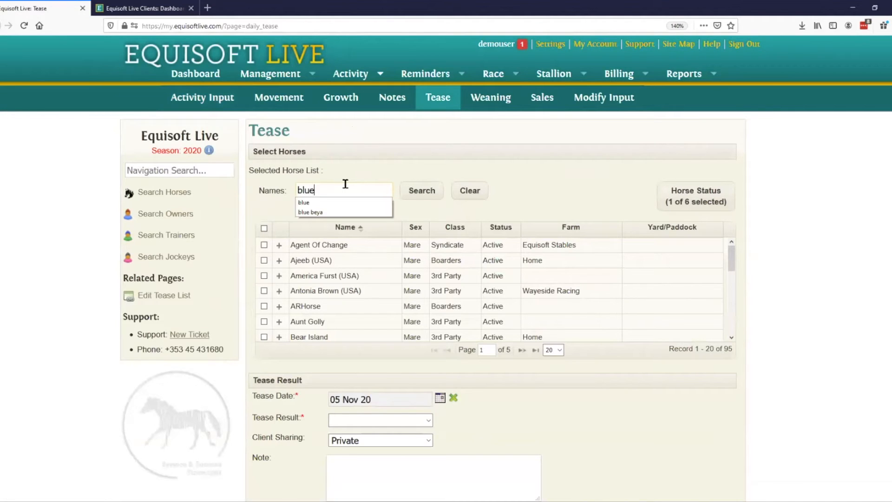
pyautogui.write(' by')
pyautogui.write('ya')
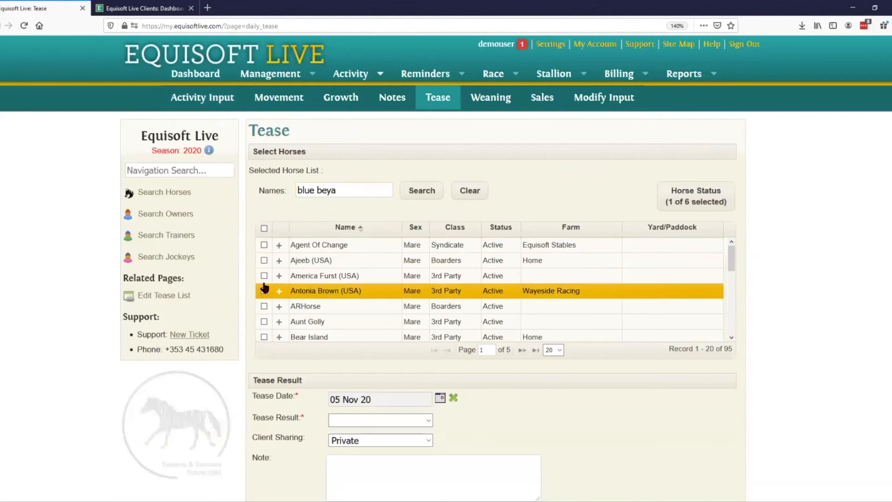
pyautogui.press('Return')
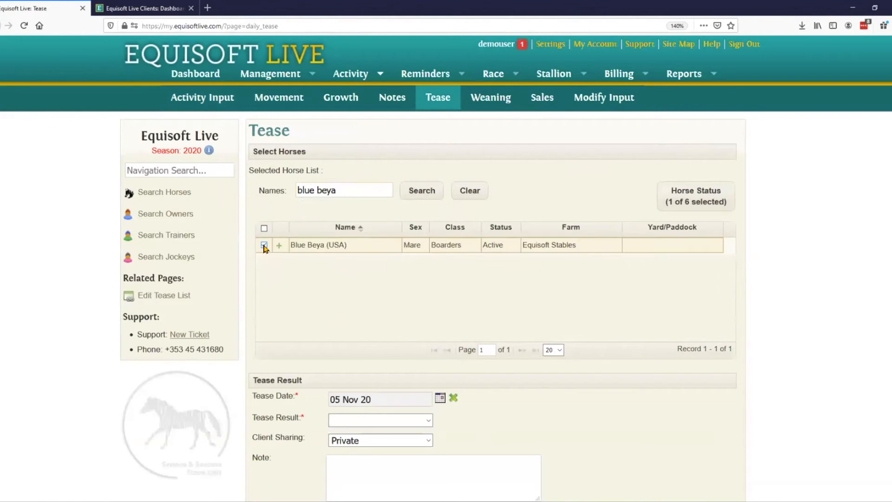
pyautogui.click(278, 245)
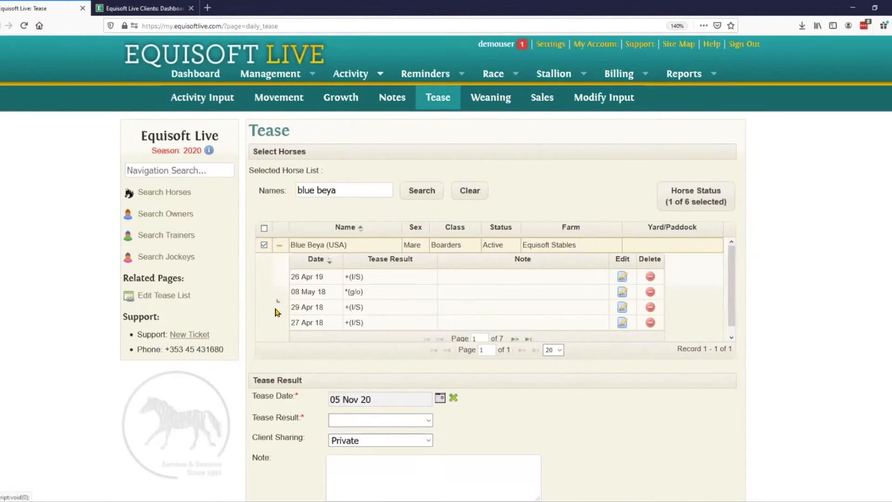
# Add a tease record for Blue Beya dated 22 Feb 20 with the result + (I/S)
pyautogui.scroll(-2, 249, 368)
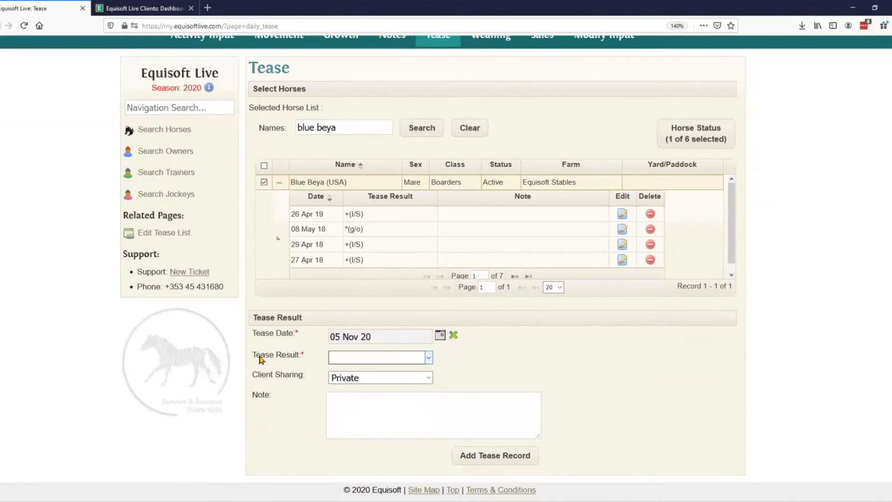
pyautogui.click(440, 336)
pyautogui.click(372, 355)
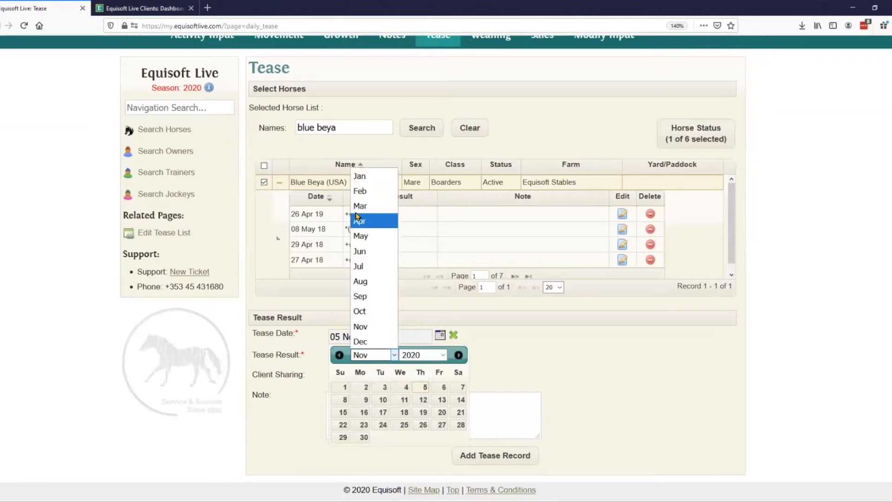
pyautogui.click(360, 191)
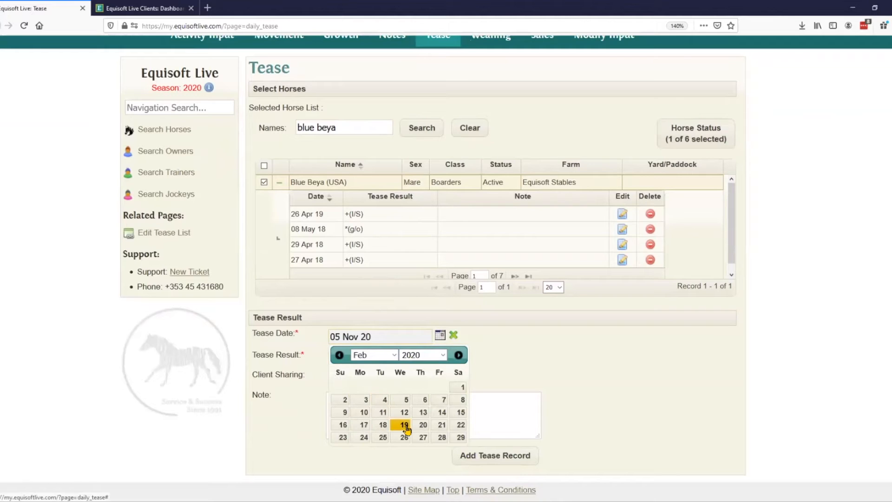
pyautogui.click(460, 425)
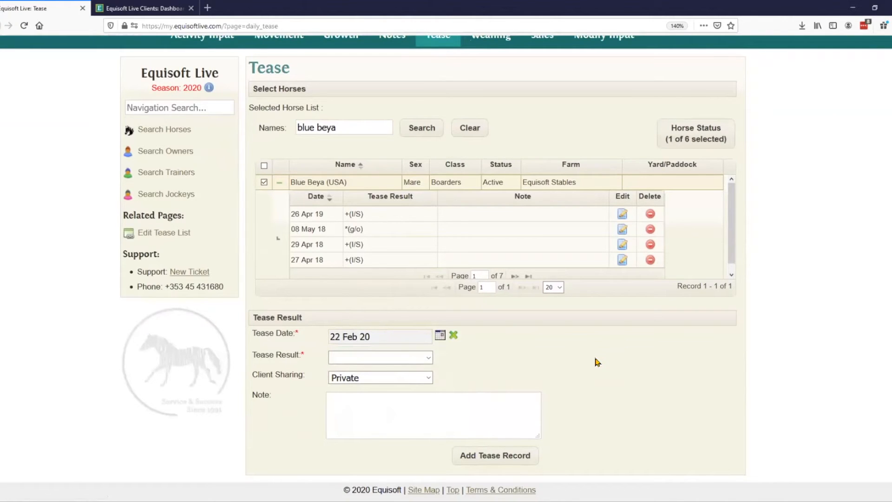
pyautogui.click(422, 358)
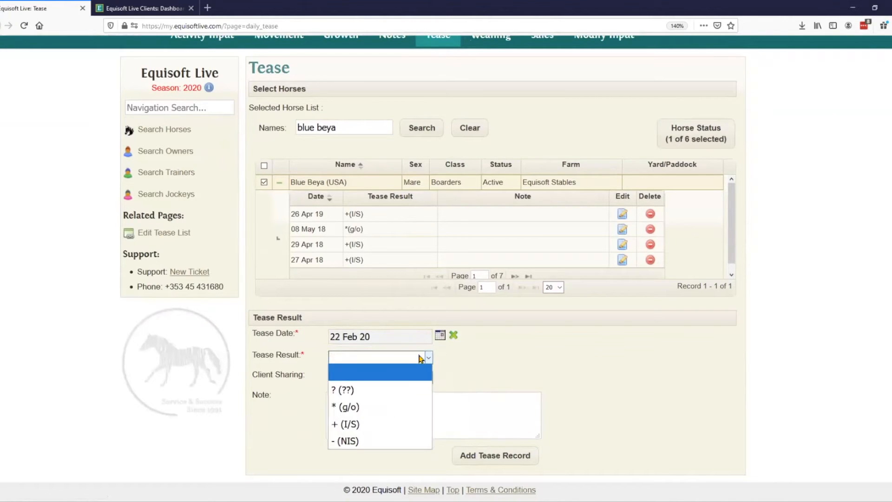
pyautogui.click(378, 422)
pyautogui.click(500, 456)
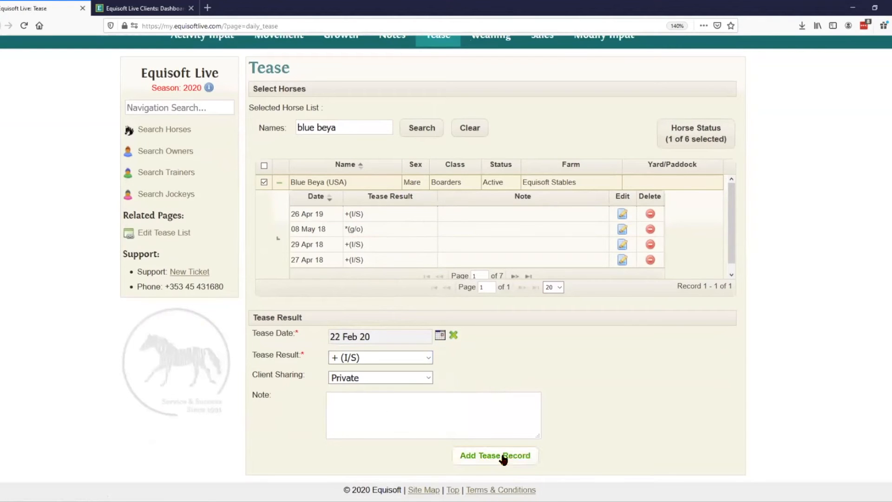
pyautogui.click(408, 242)
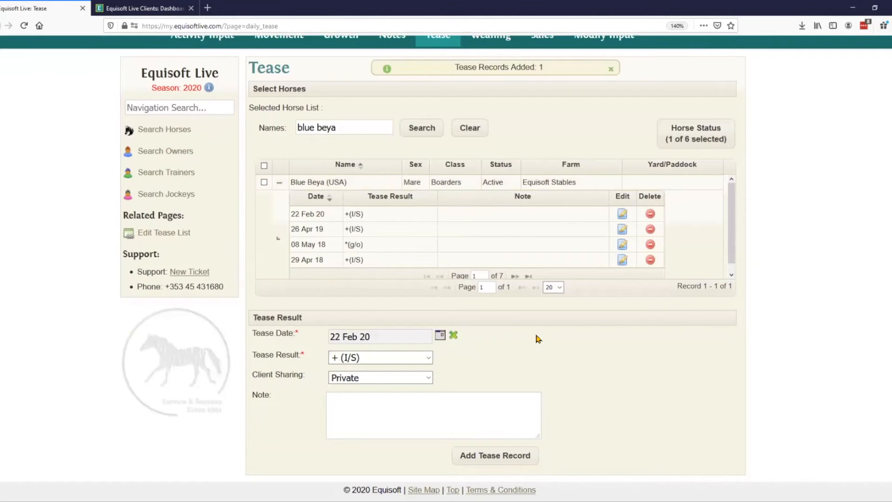
# Return to Activity Input, search for "blue beya", select Blue Beya (USA) and have the selected horse remembered
pyautogui.scroll(5, 537, 338)
pyautogui.click(202, 96)
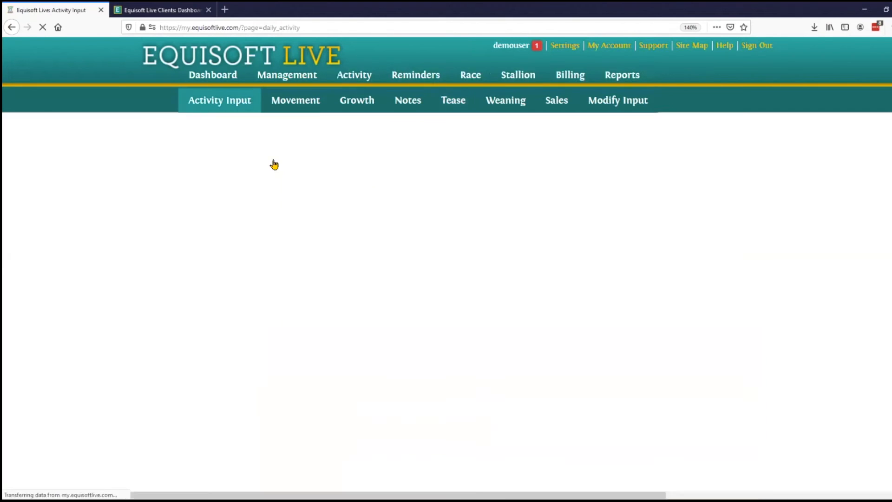
pyautogui.click(345, 180)
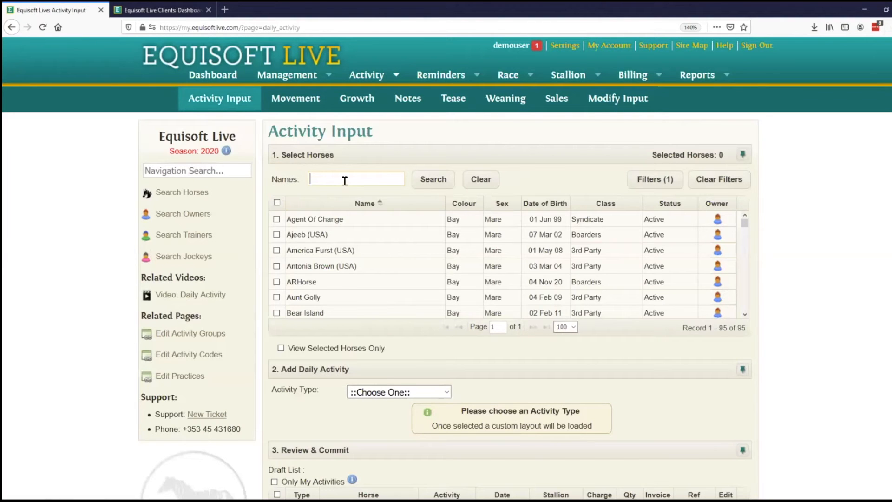
pyautogui.click(344, 181)
pyautogui.write('blue b')
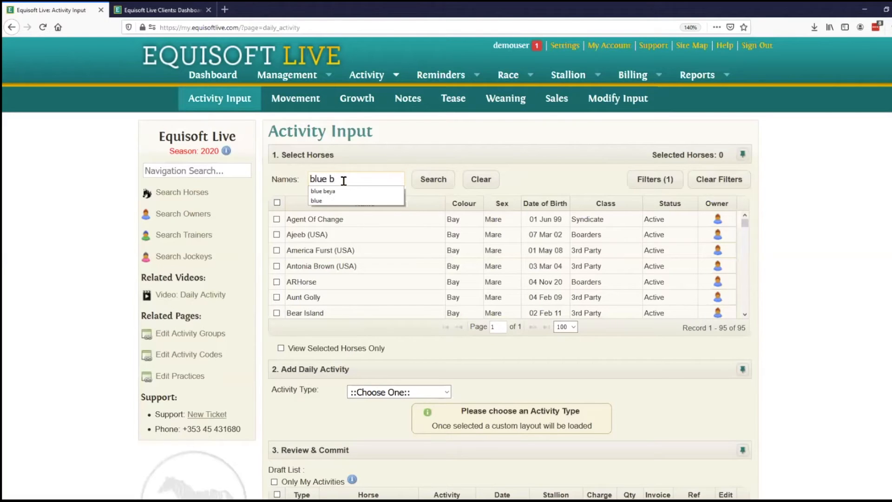
pyautogui.write('eya')
pyautogui.click(433, 179)
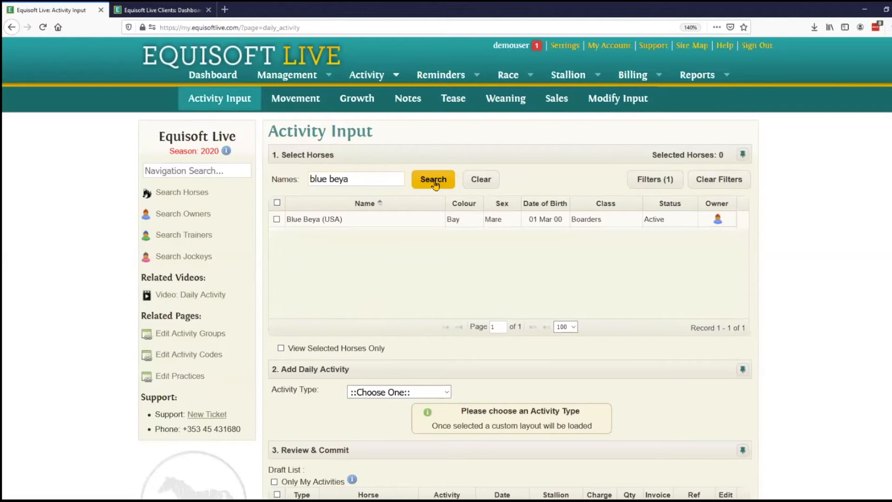
pyautogui.click(277, 220)
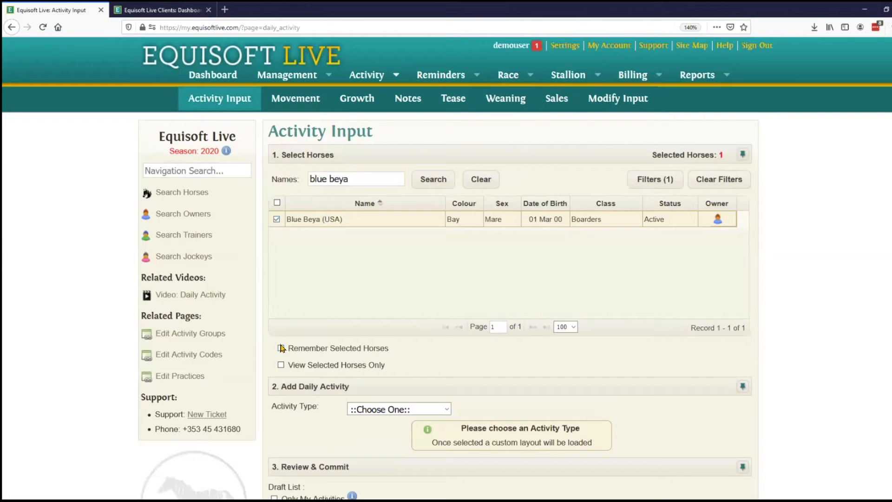
pyautogui.click(281, 348)
pyautogui.scroll(-2, 419, 404)
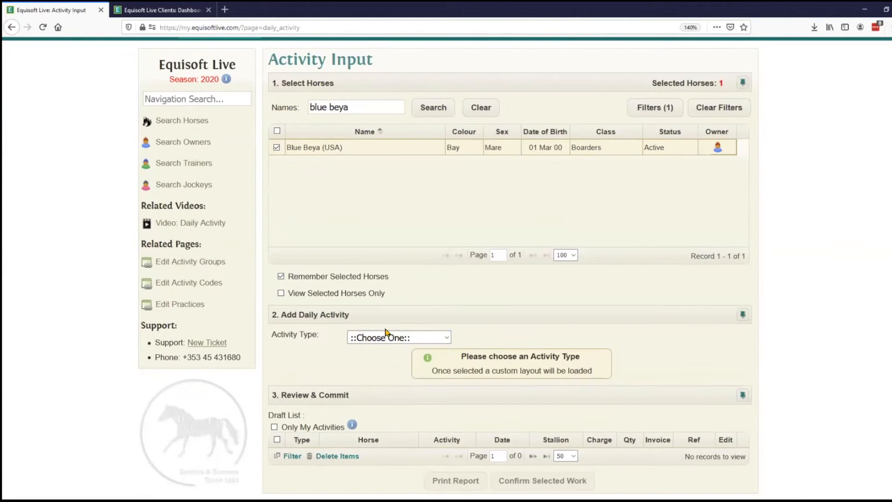
# Start a new daily activity of type Cover for the selected mare and review its stallion details
pyautogui.click(385, 338)
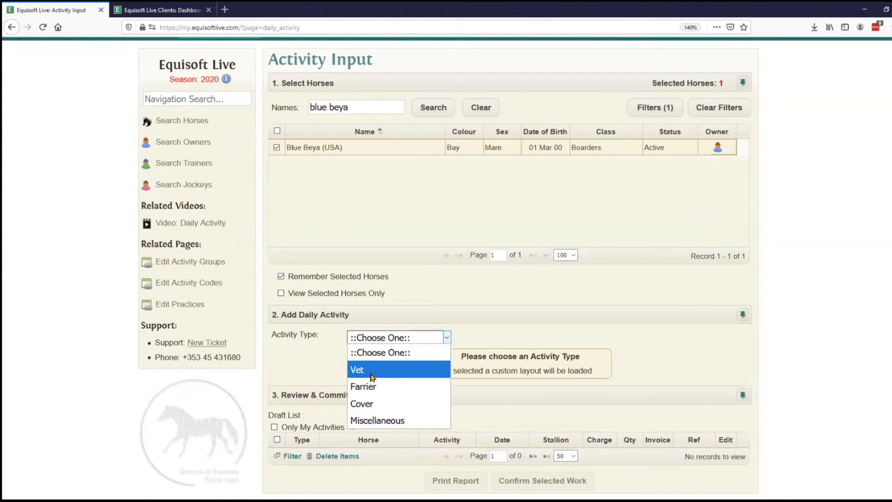
pyautogui.click(380, 405)
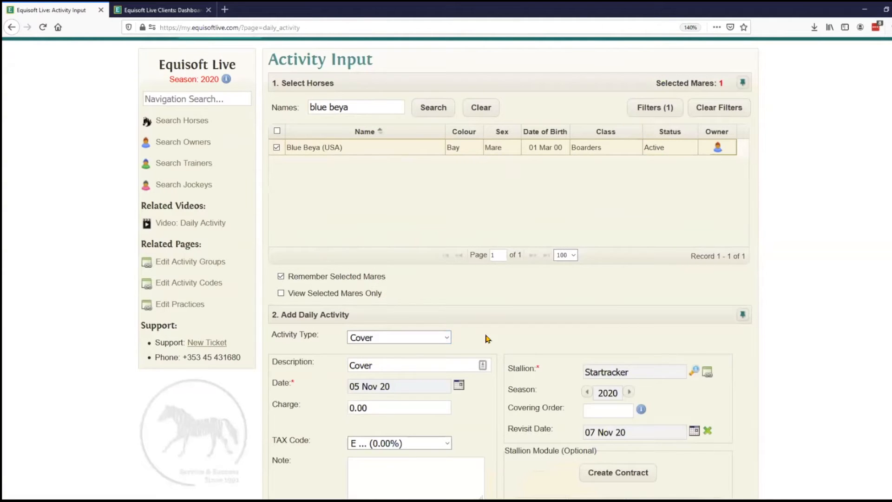
pyautogui.scroll(-2, 486, 338)
pyautogui.moveTo(511, 301); pyautogui.dragTo(621, 301)
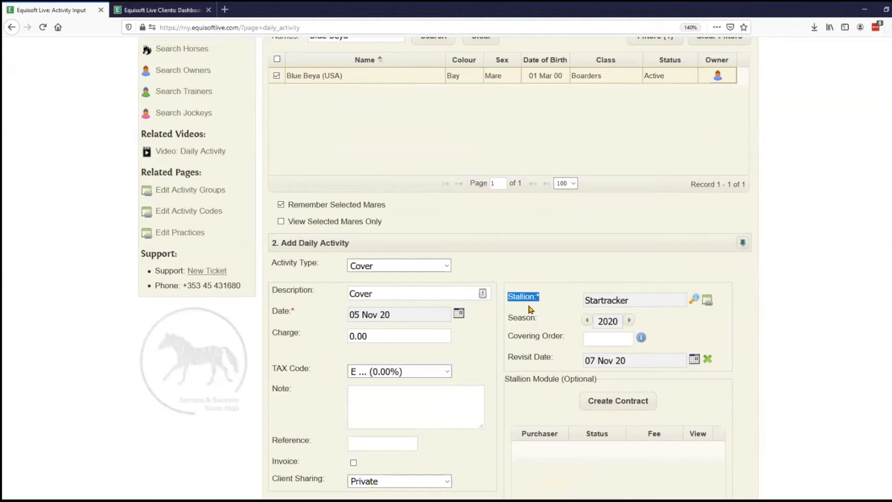
pyautogui.scroll(-2, 529, 309)
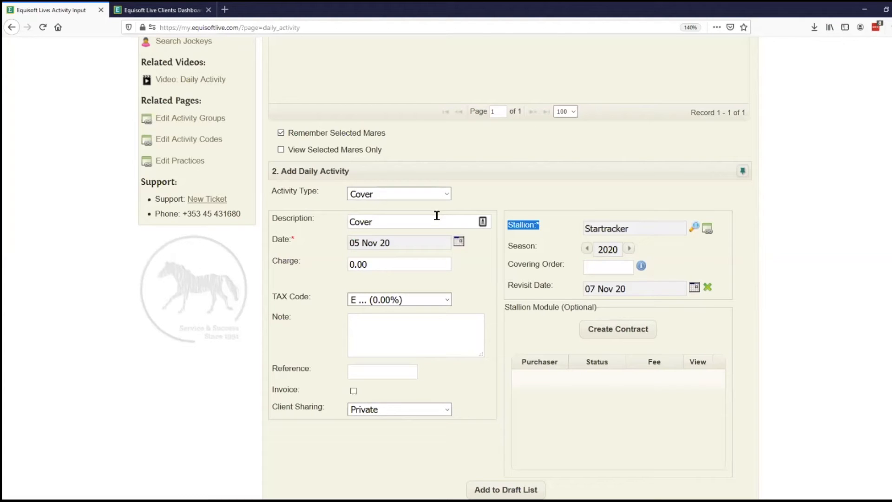
# Date the cover by Startracker 26 Feb 20 and add it to the draft list
pyautogui.click(459, 241)
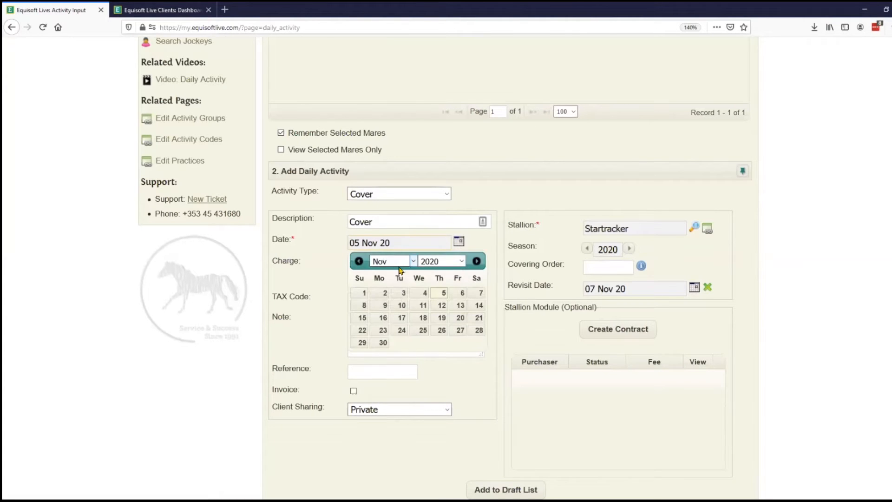
pyautogui.click(359, 262)
pyautogui.click(359, 261)
pyautogui.click(359, 261)
pyautogui.click(359, 262)
pyautogui.click(359, 261)
pyautogui.click(358, 262)
pyautogui.click(358, 261)
pyautogui.click(358, 262)
pyautogui.click(359, 262)
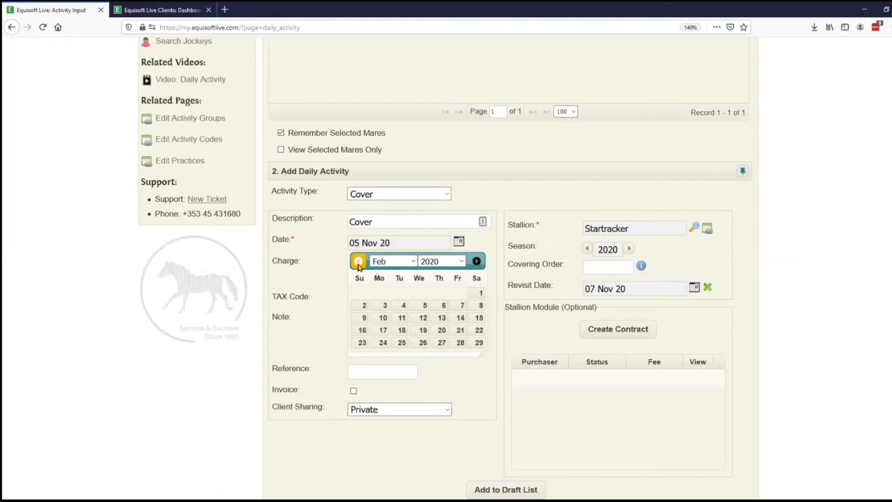
pyautogui.click(421, 344)
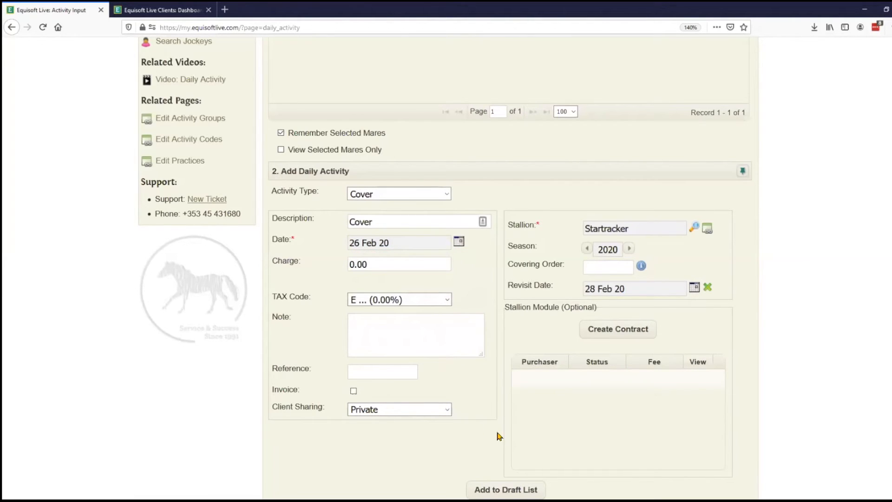
pyautogui.scroll(-3, 499, 436)
pyautogui.click(505, 355)
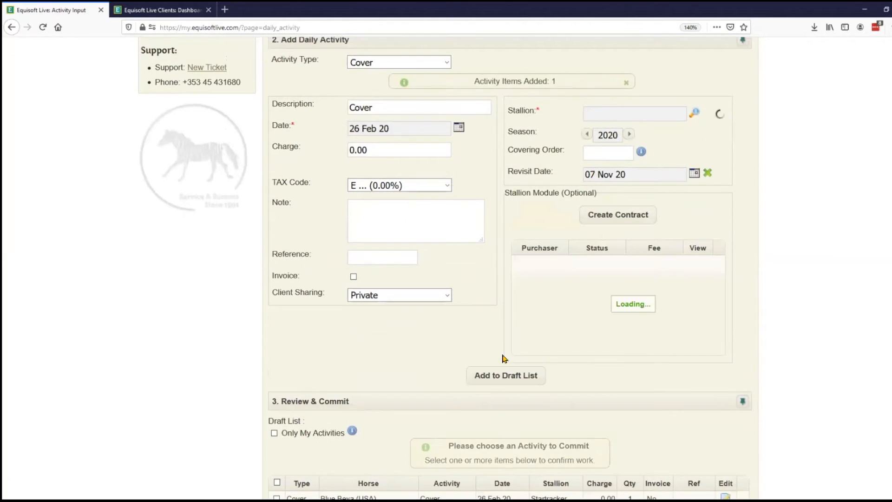
# Select Blue Beya's drafted cover, confirm the work and commit it to the Activity History
pyautogui.scroll(-3, 406, 357)
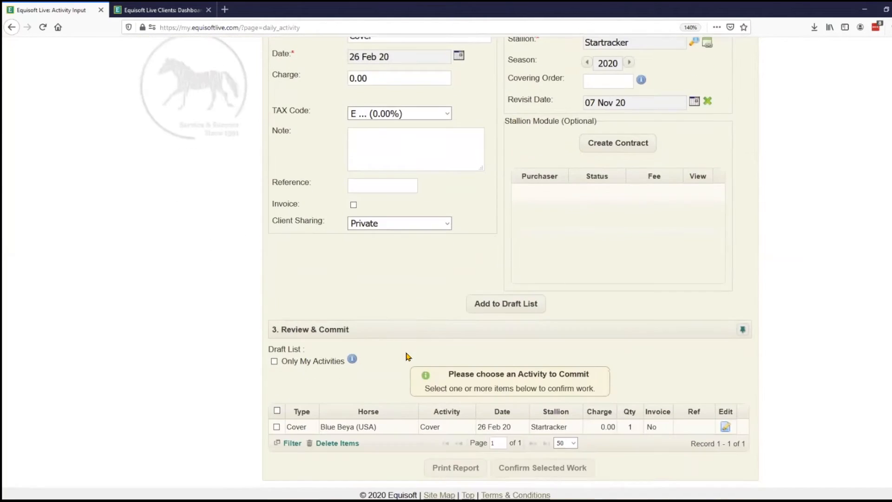
pyautogui.scroll(-1, 302, 372)
pyautogui.click(277, 403)
pyautogui.click(278, 403)
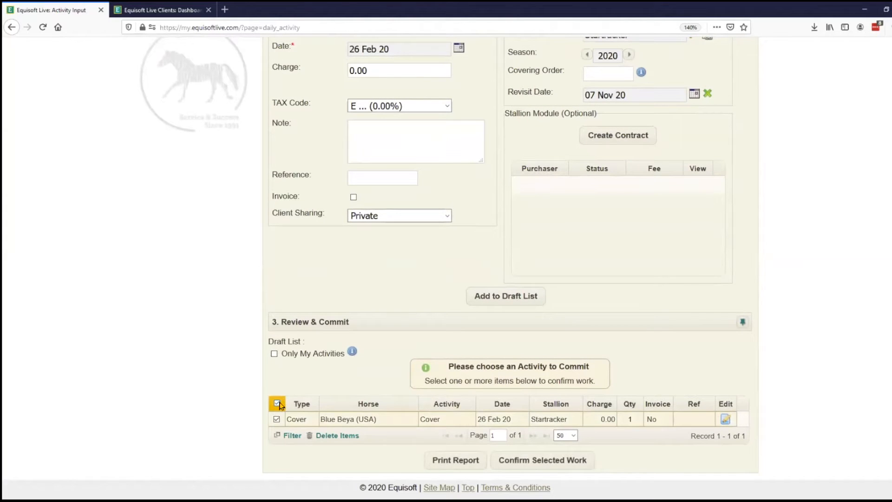
pyautogui.scroll(5, 380, 364)
pyautogui.scroll(-5, 382, 367)
pyautogui.click(277, 403)
pyautogui.click(531, 463)
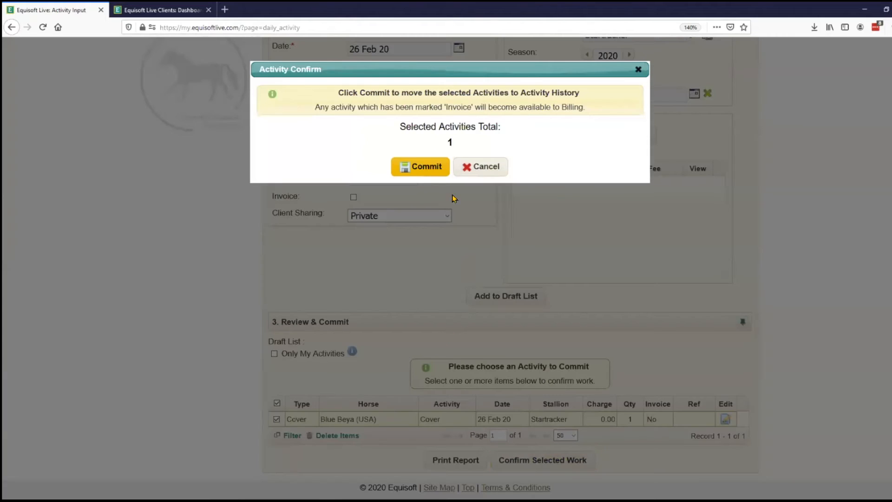
pyautogui.click(424, 166)
# Change the activity type from Cover to Vet for Blue Beya's next daily activity
pyautogui.scroll(12, 395, 232)
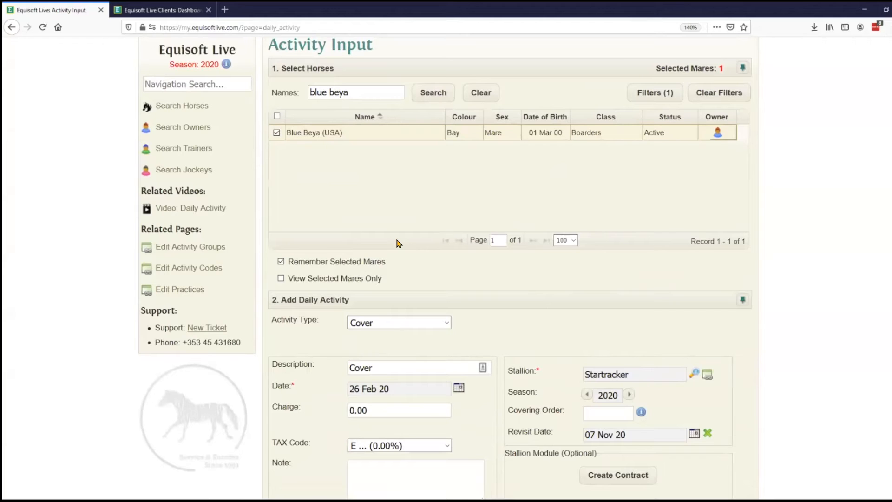
pyautogui.scroll(2, 423, 261)
pyautogui.scroll(-5, 423, 261)
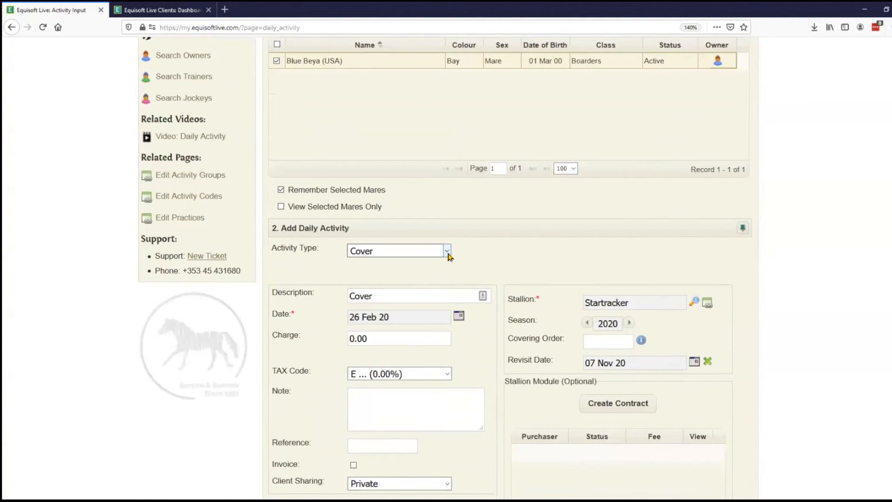
pyautogui.click(449, 253)
pyautogui.click(486, 250)
pyautogui.click(440, 251)
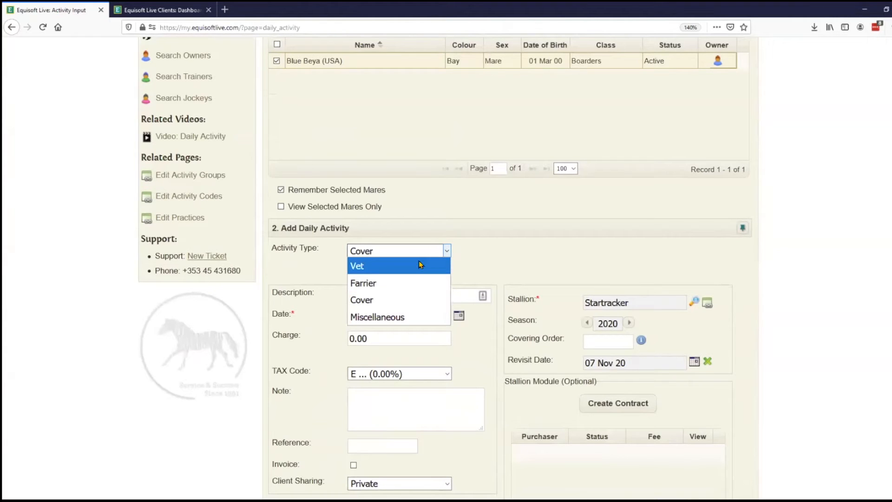
pyautogui.click(409, 266)
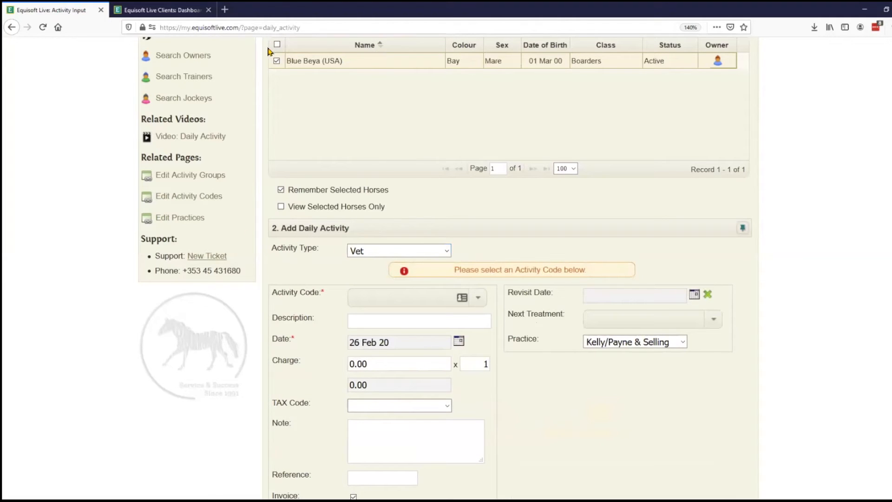
# Choose the activity code Scan 1+ for the vet activity dated 26 Feb 20 and add it to the draft list
pyautogui.click(377, 296)
pyautogui.write('sca')
pyautogui.press('BackSpace')
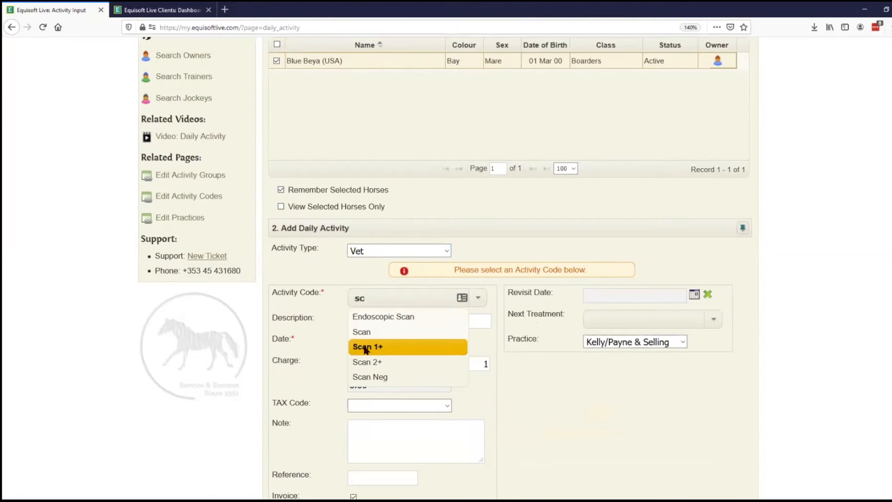
pyautogui.click(366, 350)
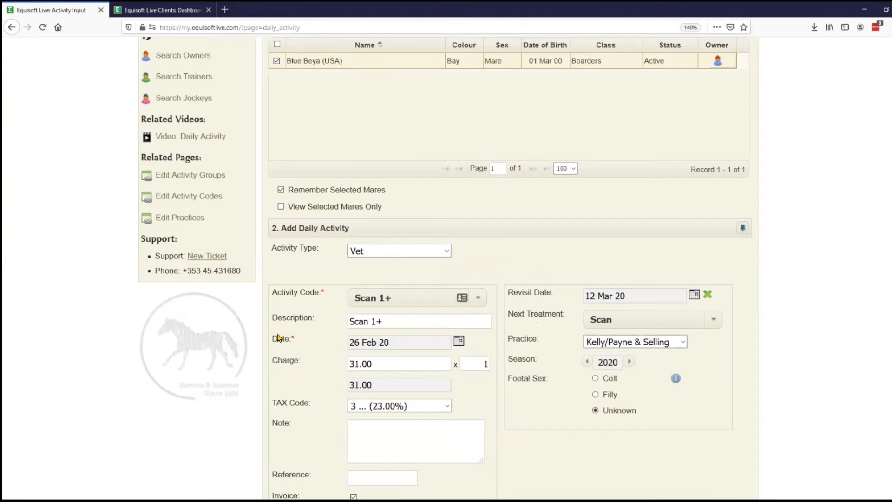
pyautogui.scroll(-3, 293, 339)
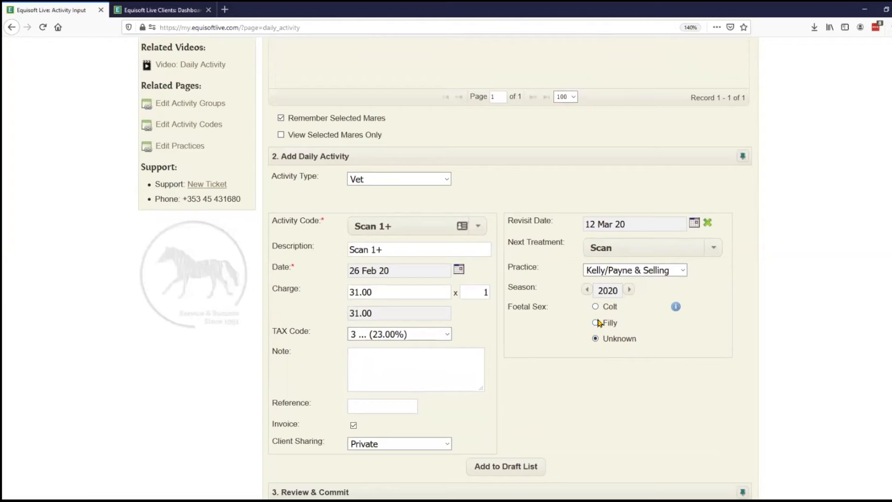
pyautogui.scroll(-3, 562, 383)
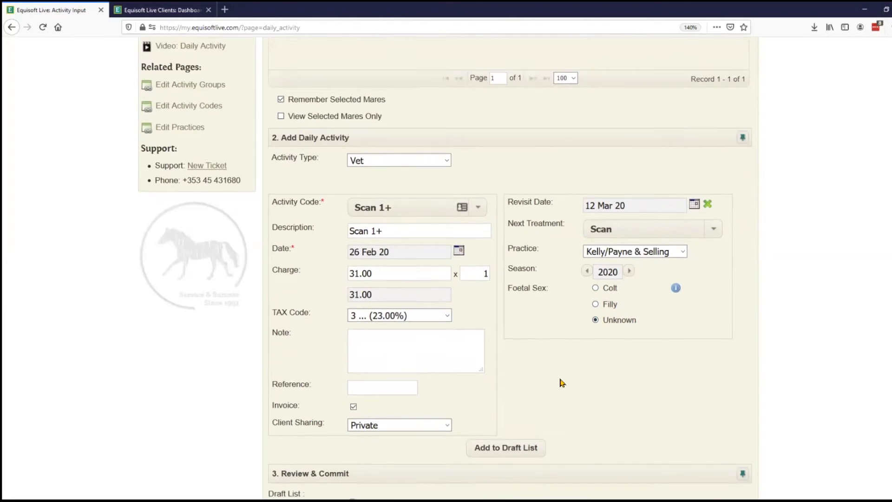
pyautogui.click(505, 396)
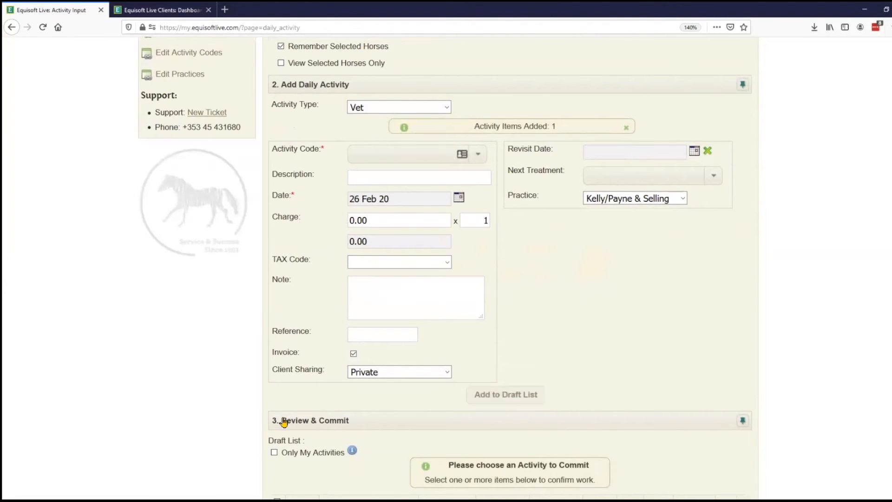
# Select the drafted Scan 1+ vet activity, confirm the work and commit it to the Activity History
pyautogui.scroll(-3, 278, 420)
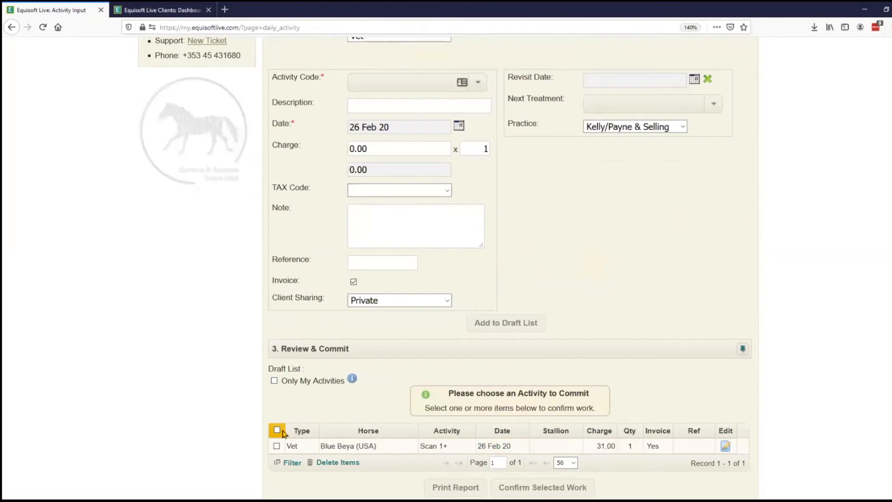
pyautogui.click(277, 431)
pyautogui.click(499, 486)
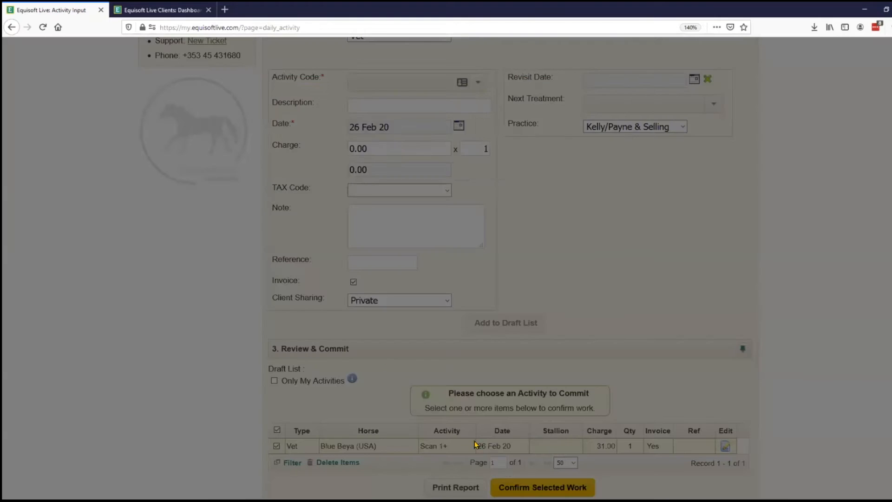
pyautogui.click(410, 166)
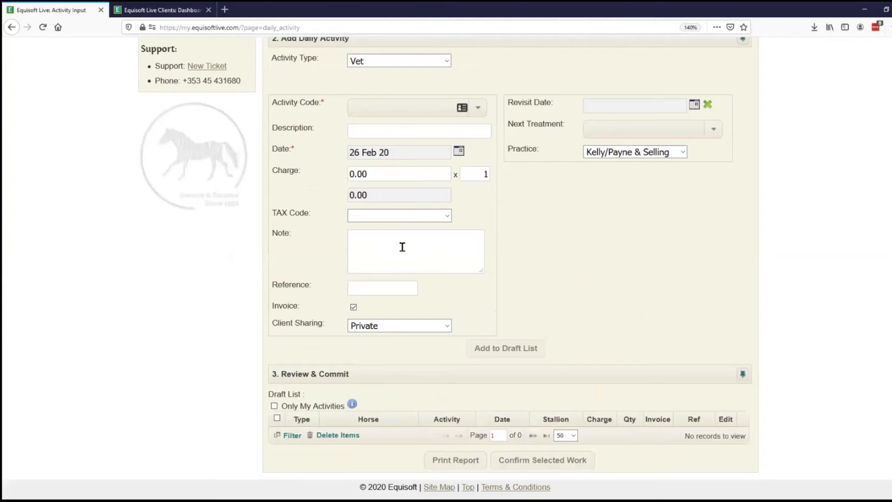
# Search the horse records for "blu", open Blue Beya (USA) and show her breeding records
pyautogui.scroll(8, 402, 247)
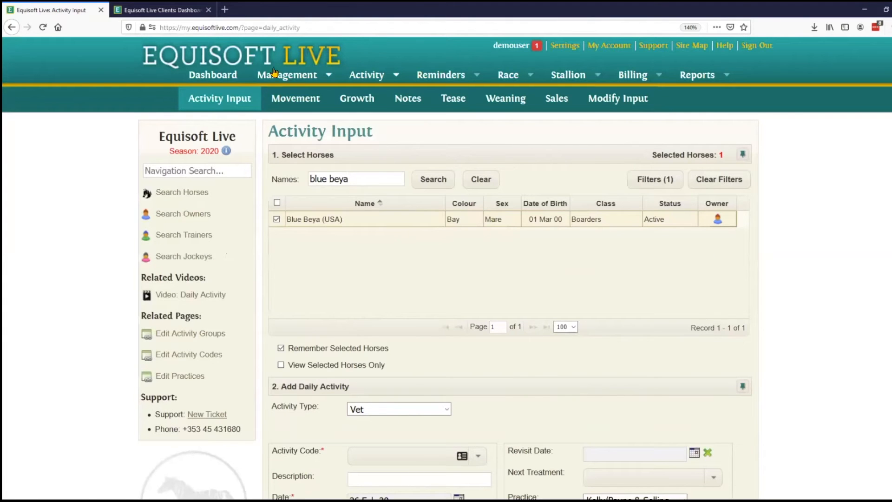
pyautogui.moveTo(274, 72)
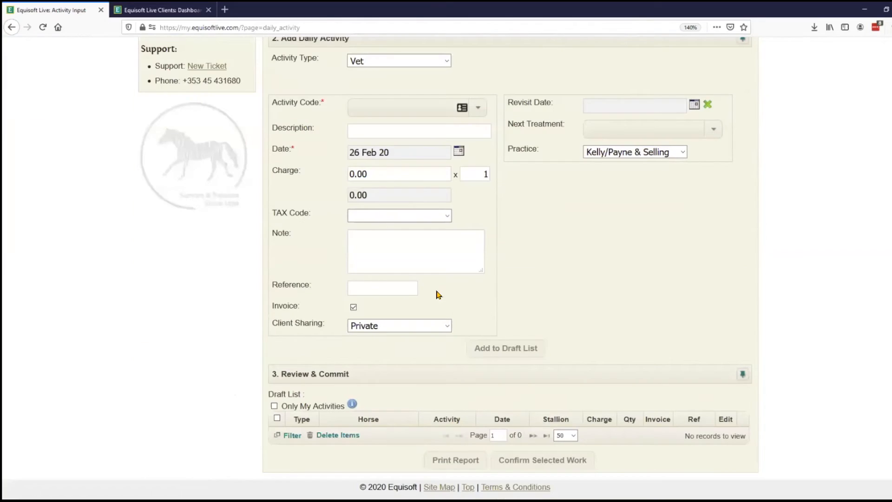
pyautogui.scroll(8, 434, 292)
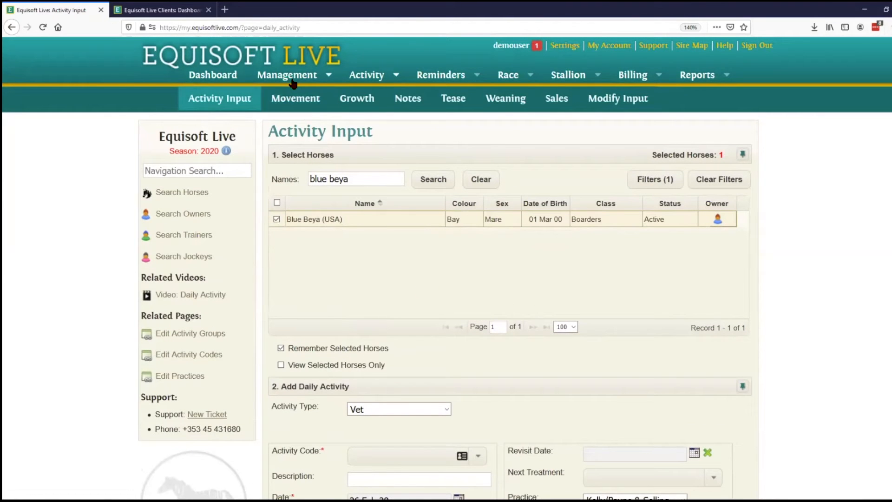
pyautogui.moveTo(298, 79)
pyautogui.click(207, 104)
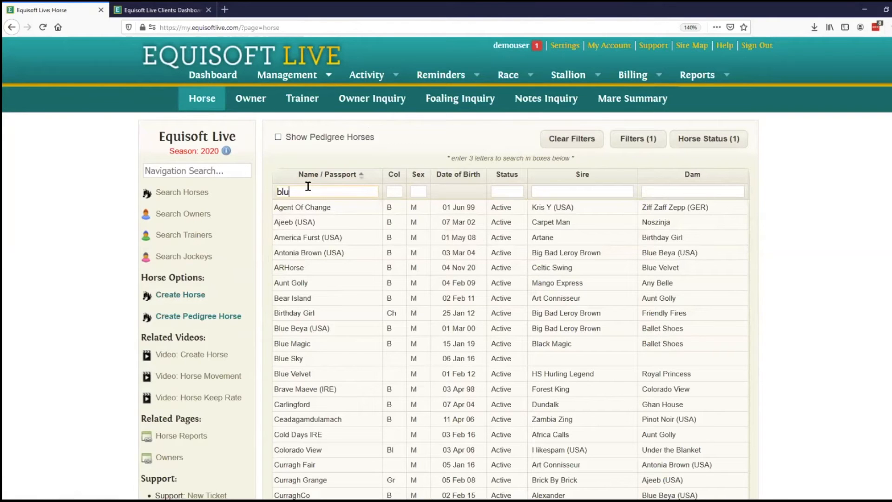
pyautogui.click(305, 203)
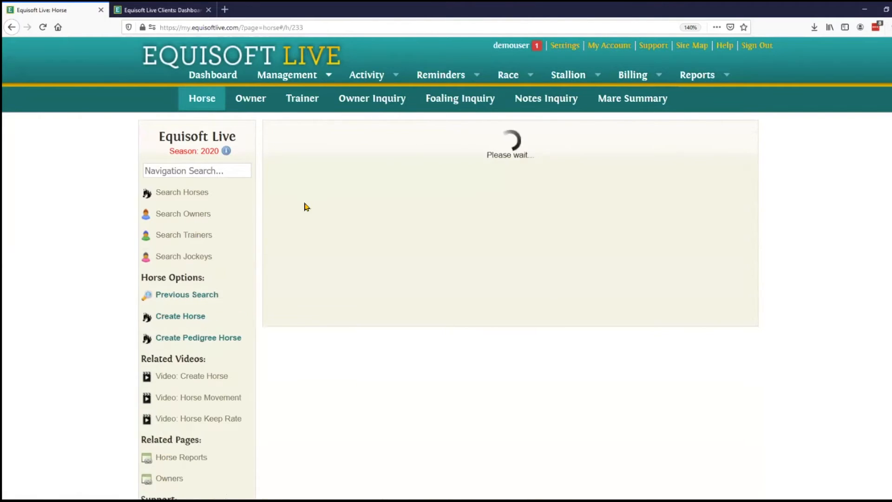
pyautogui.click(460, 174)
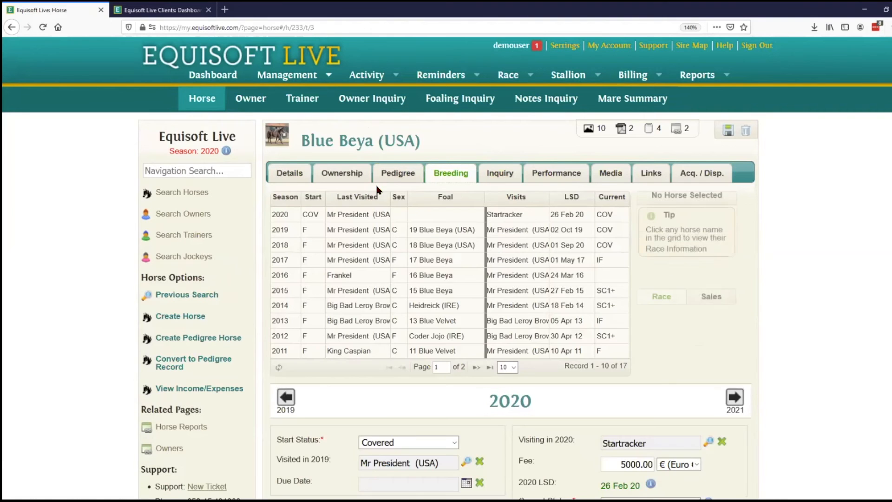
# Examine Blue Beya's 2020 season breeding details, including the visiting stallion, last service date and current status
pyautogui.scroll(-3, 398, 293)
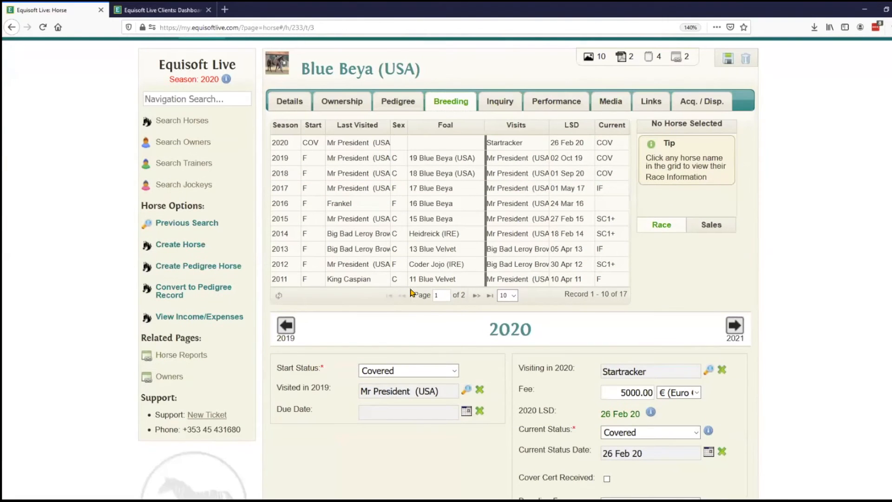
pyautogui.scroll(-6, 487, 402)
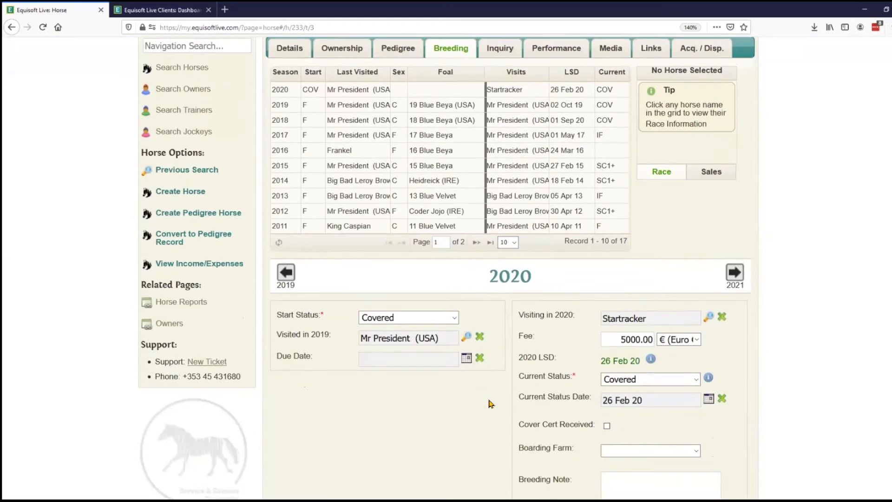
pyautogui.scroll(3, 488, 404)
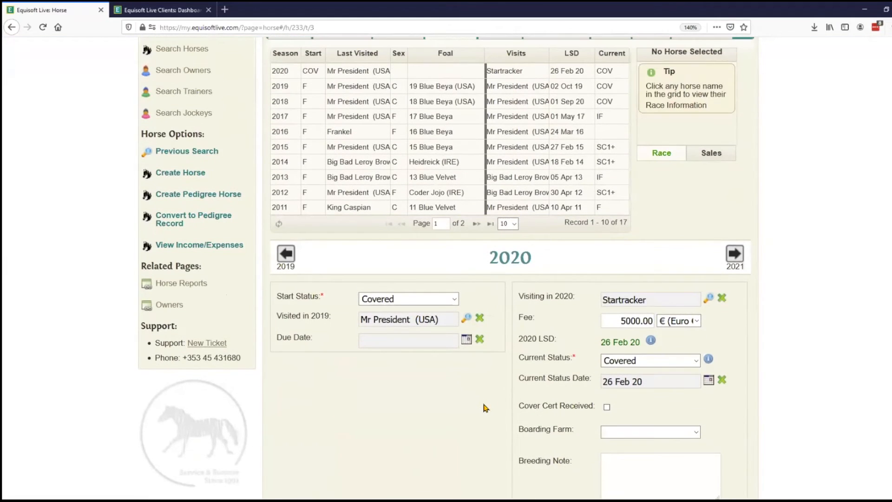
pyautogui.scroll(3, 484, 407)
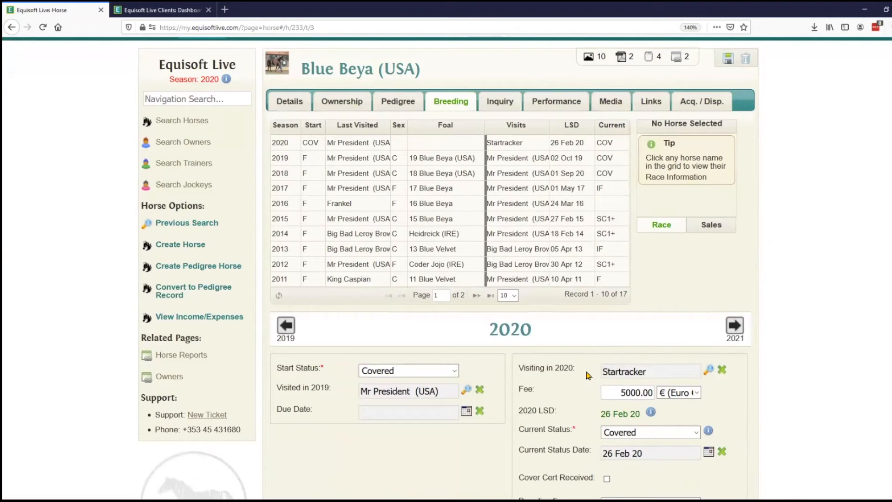
pyautogui.scroll(-2, 575, 377)
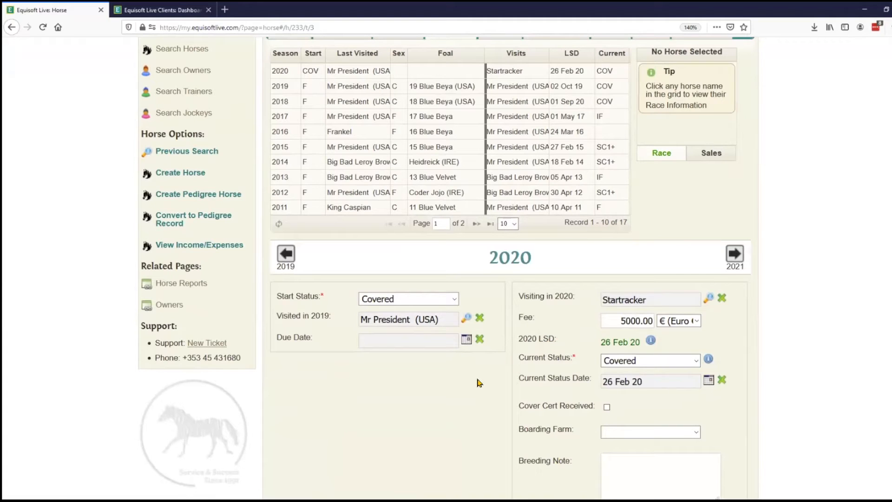
pyautogui.scroll(-3, 480, 382)
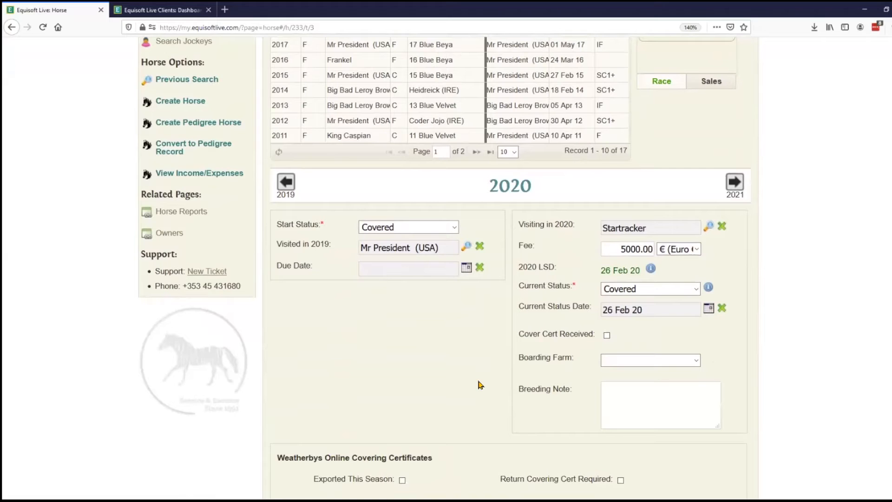
# Check the remaining 2020 season fields and open Blue Beya's 2019 season entry in the breeding records
pyautogui.scroll(-3, 460, 379)
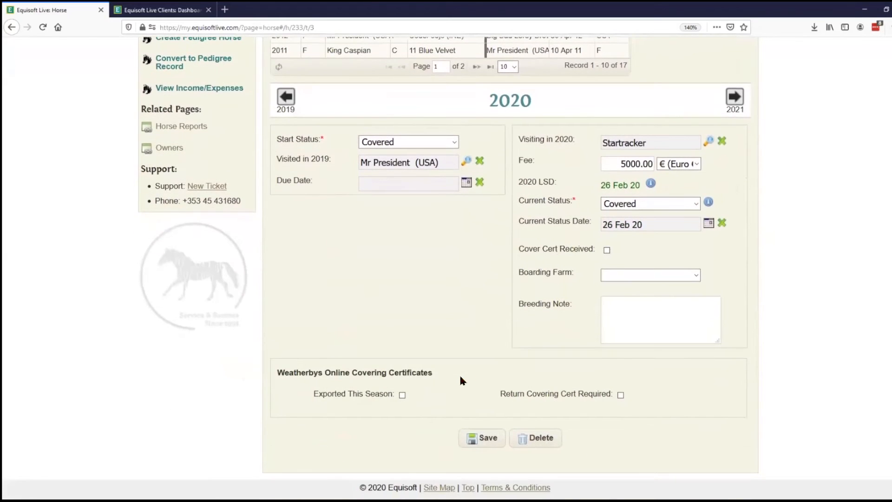
pyautogui.scroll(10, 460, 380)
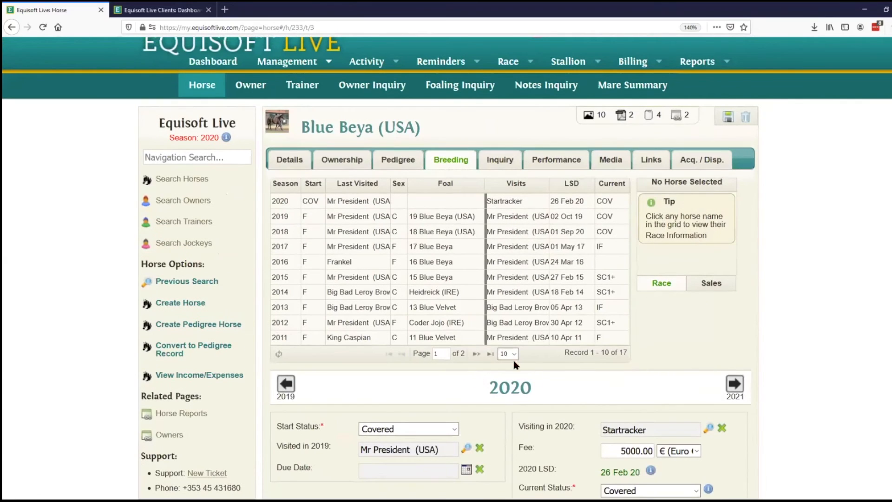
pyautogui.click(286, 217)
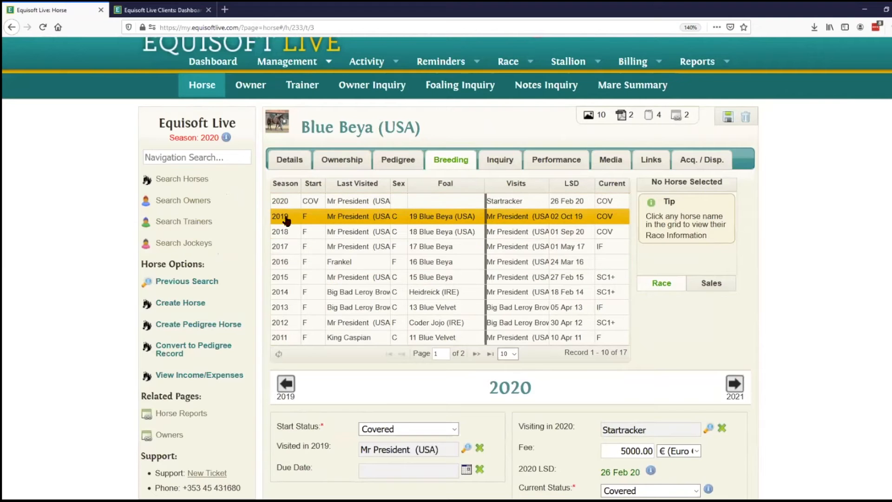
# Examine the 2019 foal details, including foaling date, colour, weight, full foal note, image, foaling times and observations
pyautogui.scroll(-10, 319, 274)
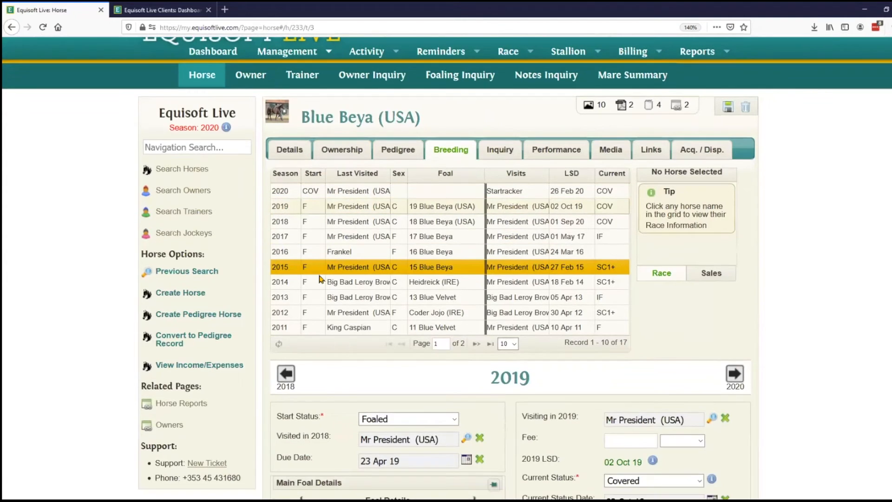
pyautogui.scroll(1, 312, 278)
pyautogui.scroll(-2, 315, 274)
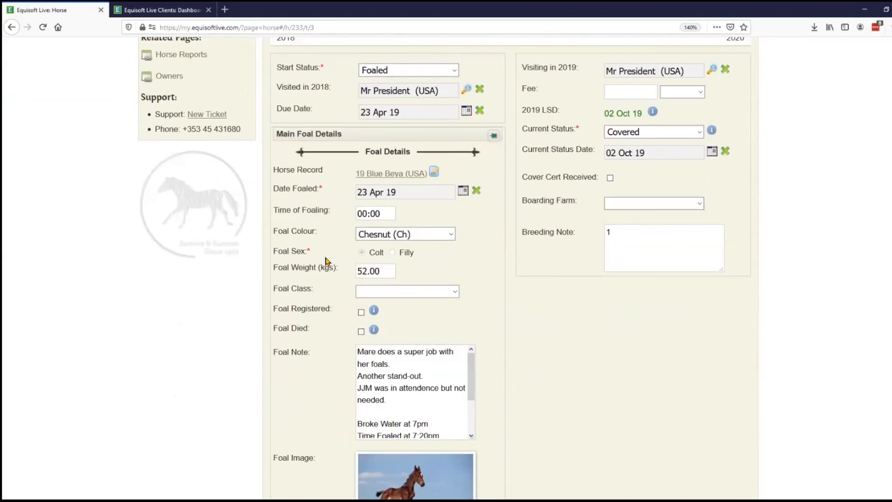
pyautogui.scroll(1, 315, 249)
pyautogui.scroll(-2, 317, 236)
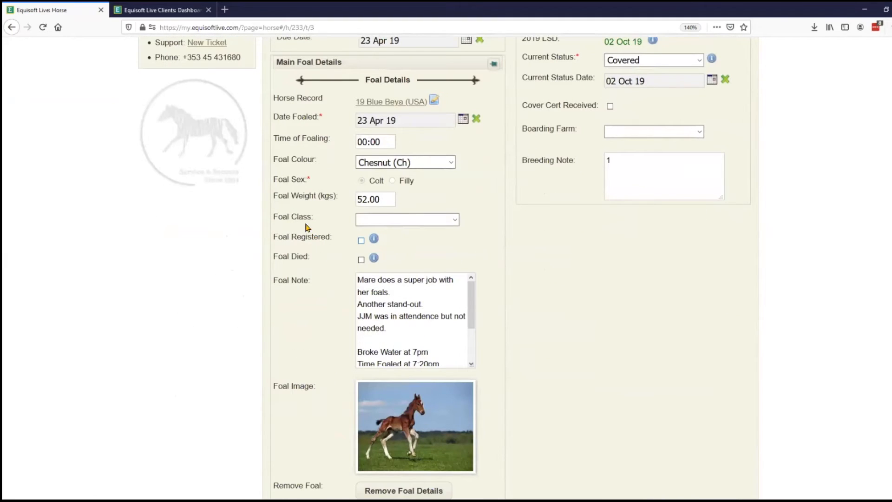
pyautogui.scroll(1, 306, 227)
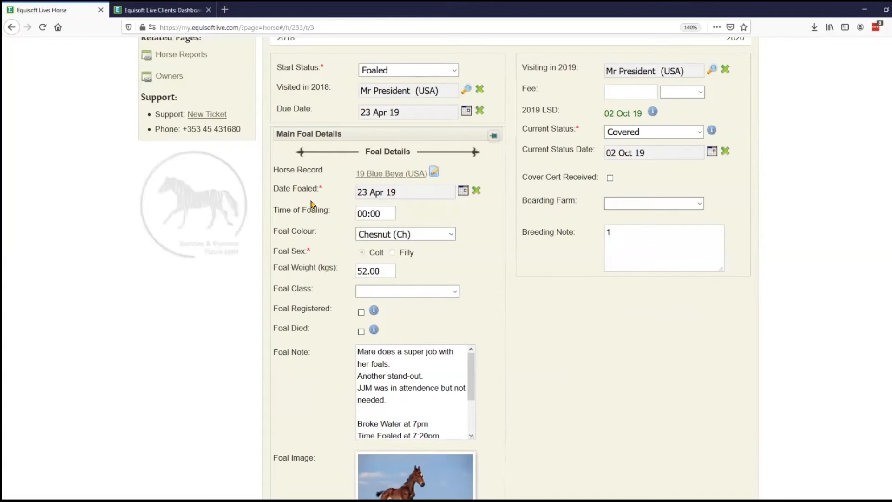
pyautogui.scroll(-1, 325, 265)
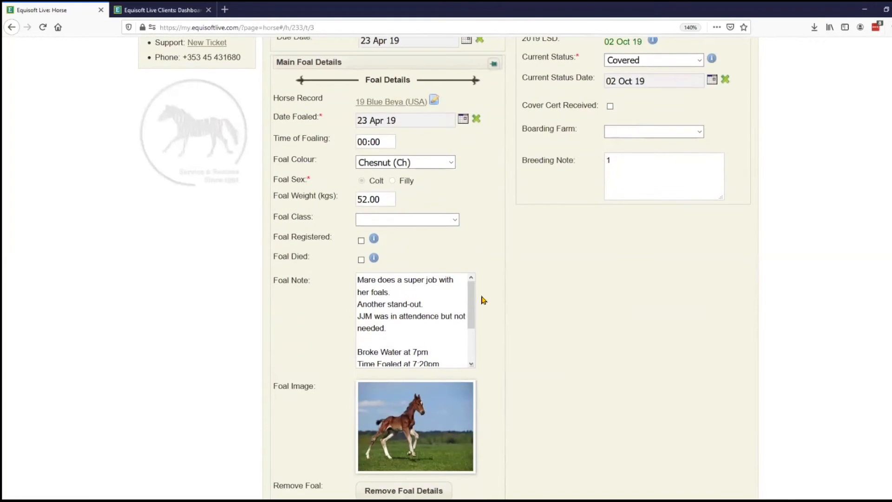
pyautogui.moveTo(470, 292); pyautogui.dragTo(472, 330)
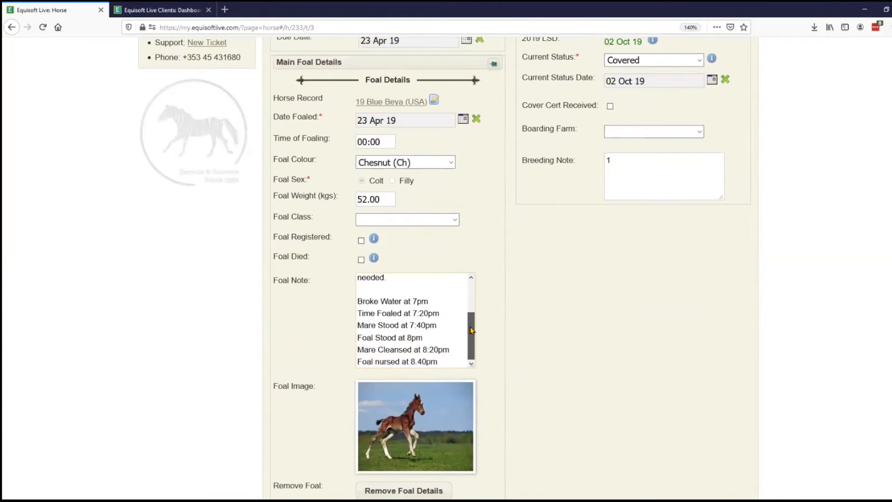
pyautogui.scroll(-2, 315, 309)
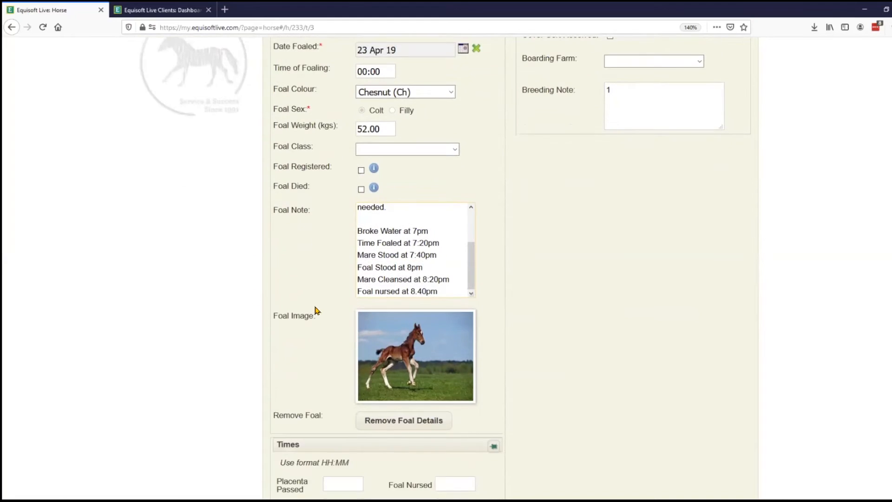
pyautogui.scroll(-1, 307, 294)
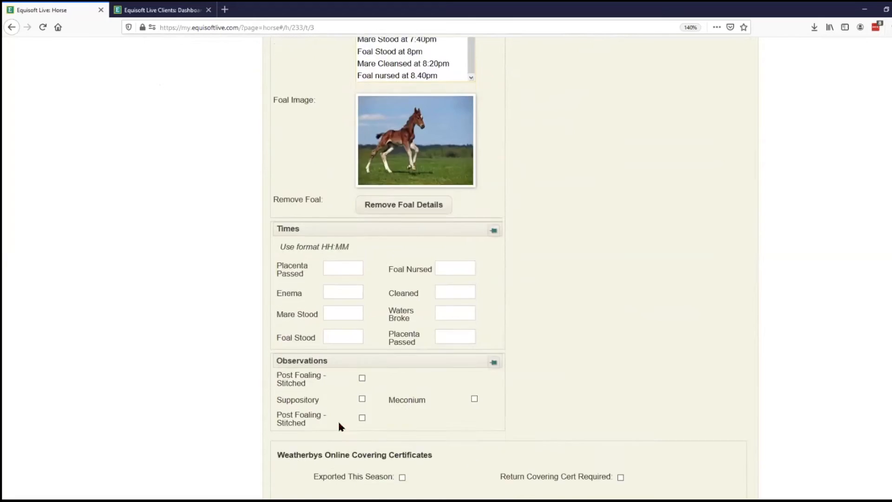
# Tick the first Post Foaling - Stitched observation in Blue Beya's 2019 season record
pyautogui.scroll(-2, 339, 439)
pyautogui.click(362, 306)
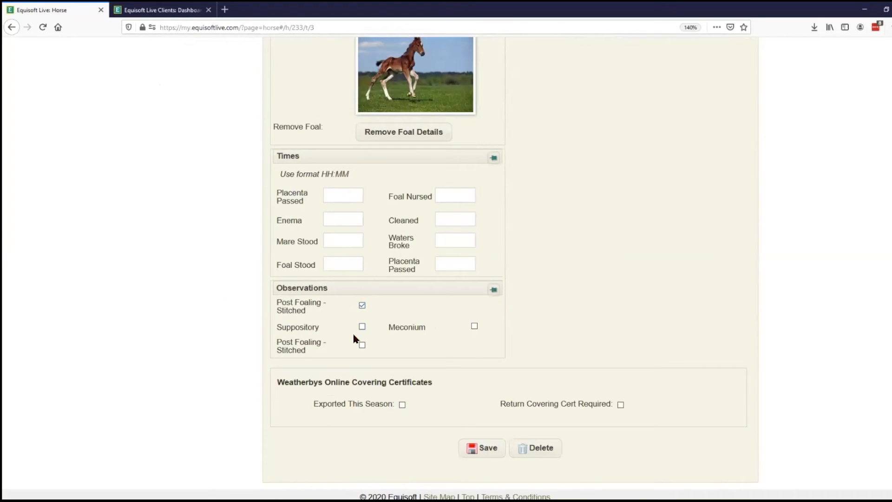
pyautogui.scroll(2, 353, 334)
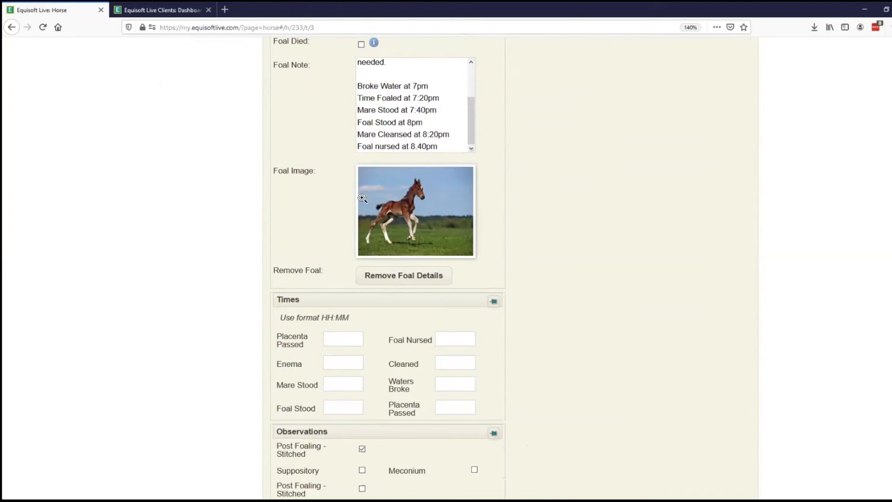
pyautogui.scroll(8, 326, 261)
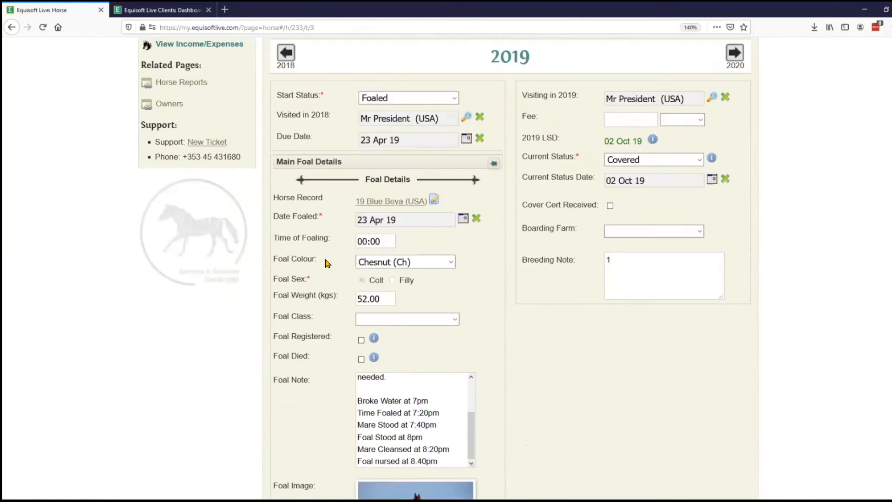
pyautogui.scroll(2, 326, 266)
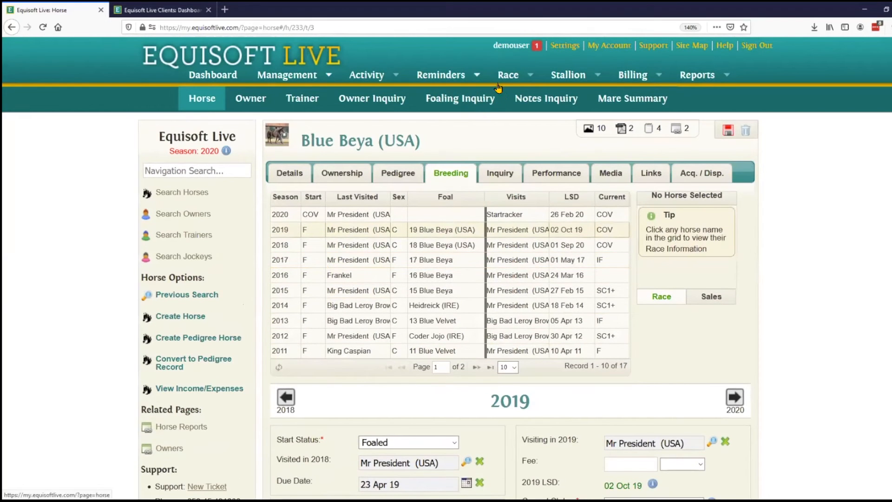
# Open the Horse Reports page without saving the mare's record and view the criteria for the Managers Progress Report
pyautogui.moveTo(699, 75)
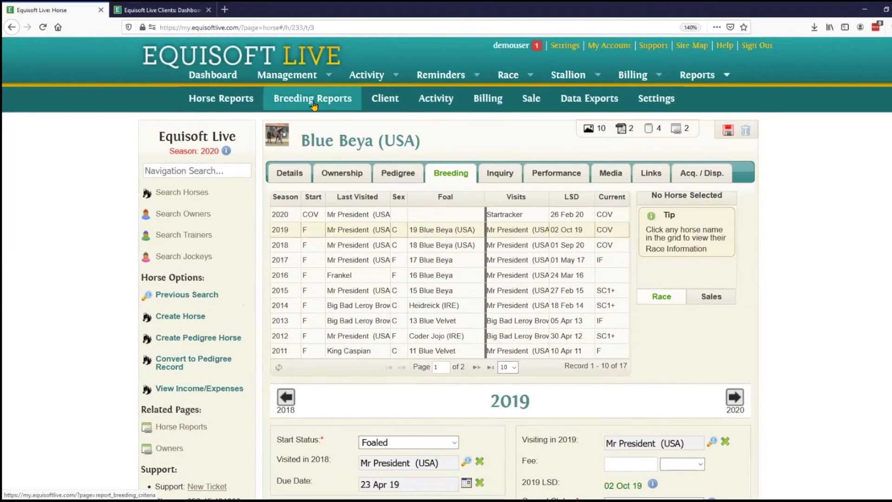
pyautogui.click(221, 99)
pyautogui.click(522, 224)
pyautogui.scroll(-3, 484, 372)
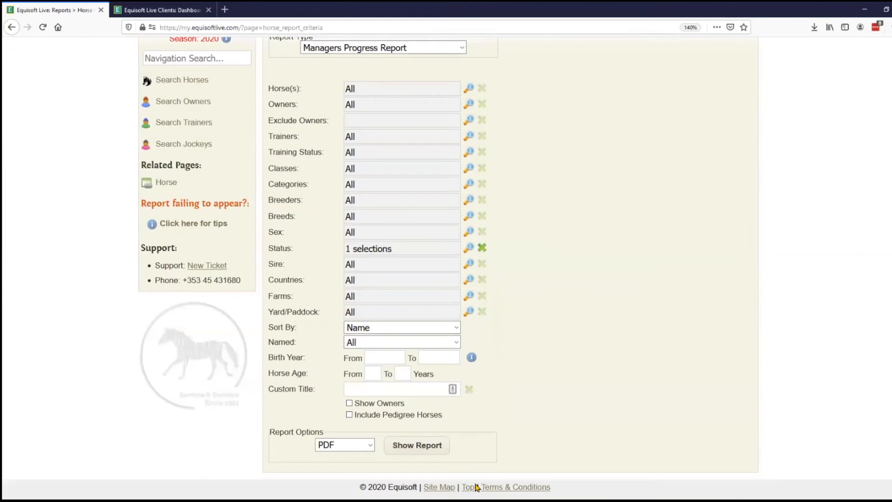
# Open the Site Map and examine the available horse, breeding, client, activity, billing, data export and settings reports
pyautogui.click(441, 487)
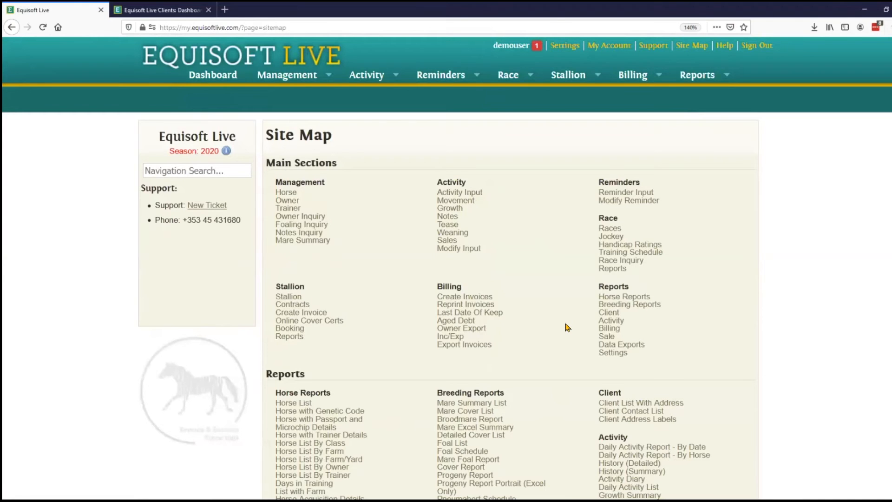
pyautogui.scroll(-5, 566, 327)
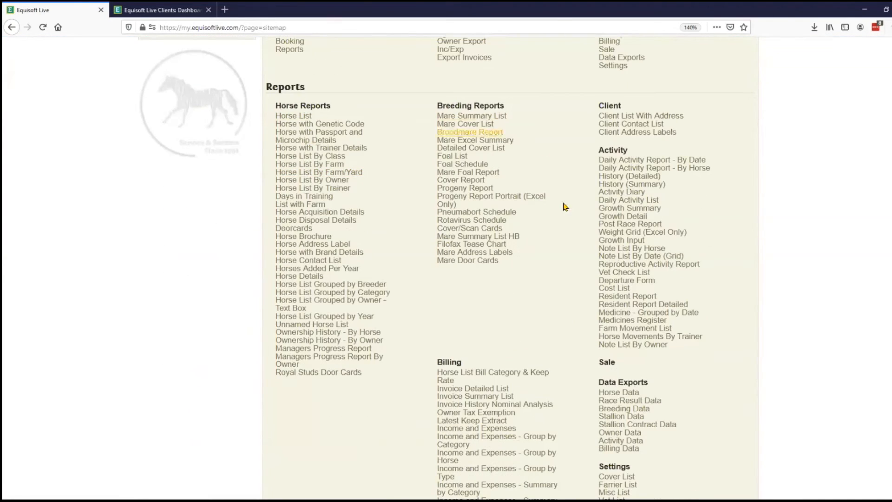
pyautogui.scroll(-3, 560, 229)
pyautogui.scroll(4, 563, 271)
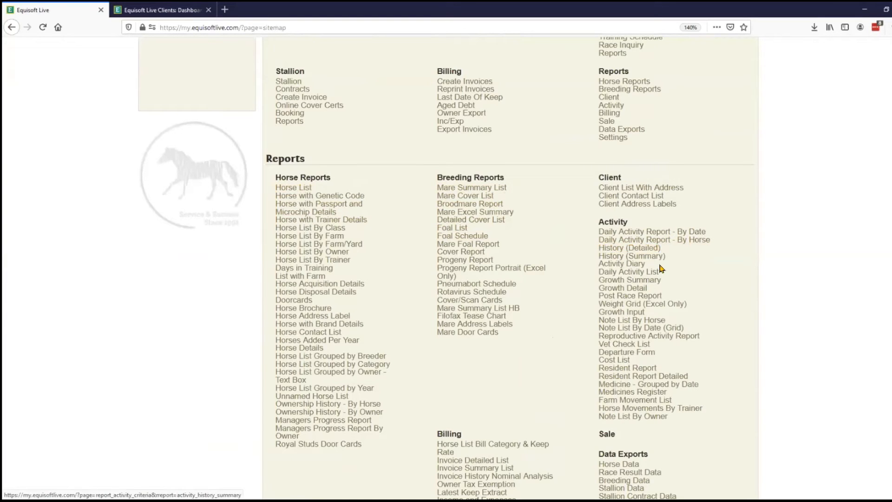
pyautogui.scroll(-2, 691, 279)
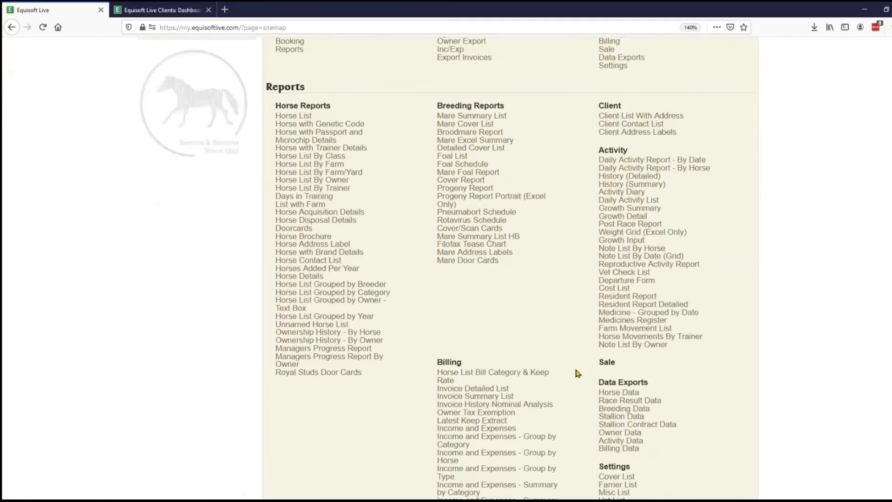
pyautogui.scroll(-4, 541, 400)
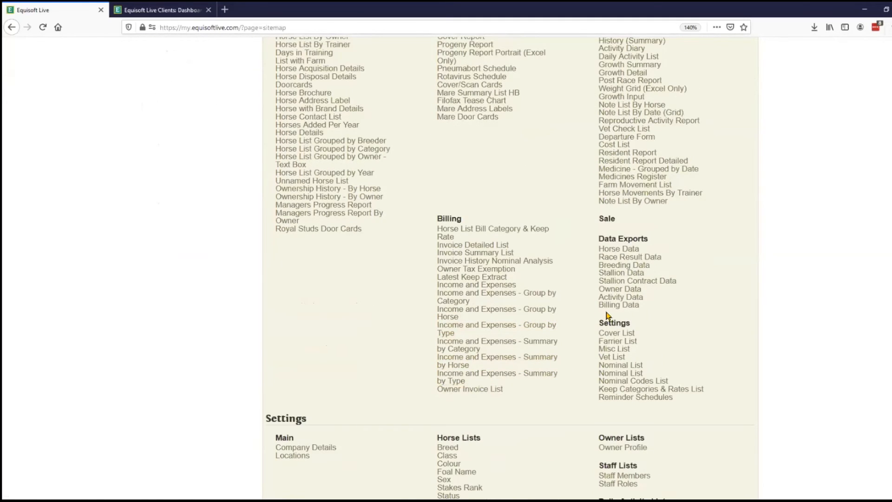
pyautogui.scroll(10, 550, 302)
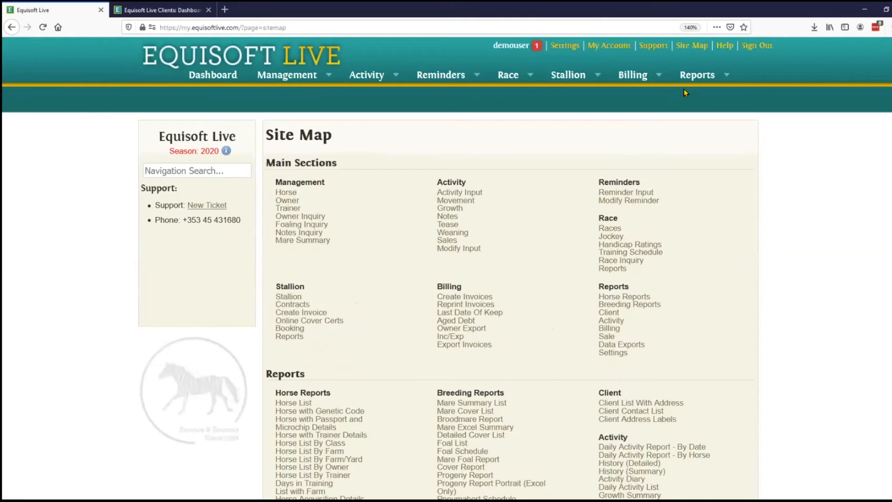
# Generate the Mare Summary List breeding report for season 2020 as a PDF and read Blue Beya's row
pyautogui.moveTo(695, 81)
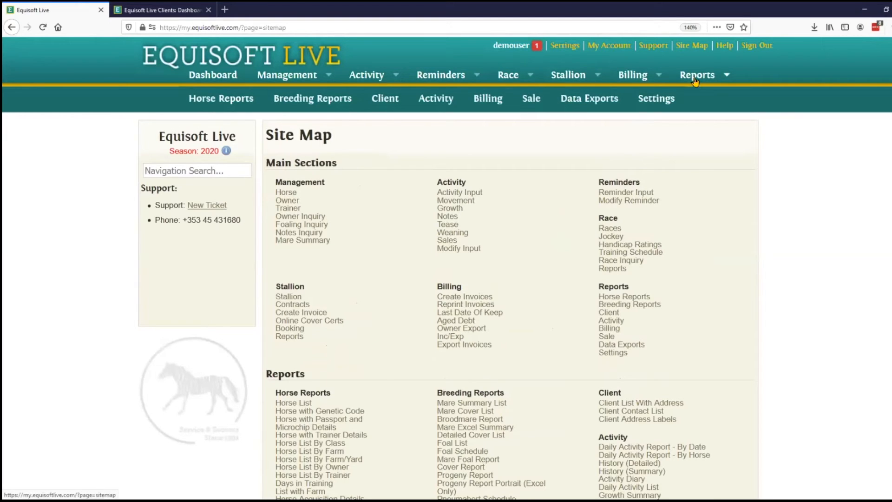
pyautogui.click(299, 103)
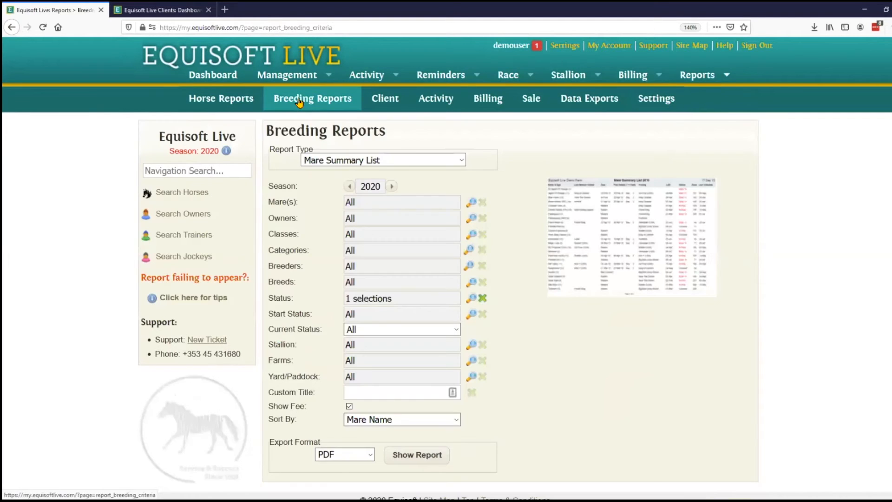
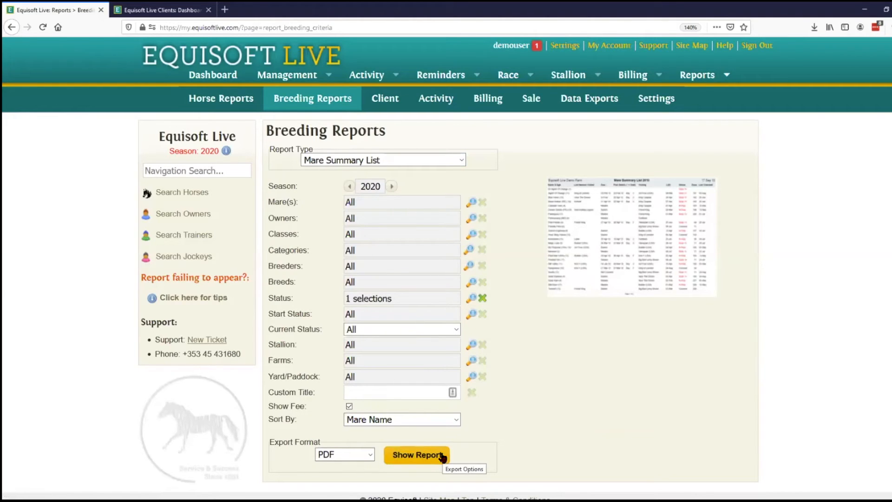
pyautogui.click(416, 456)
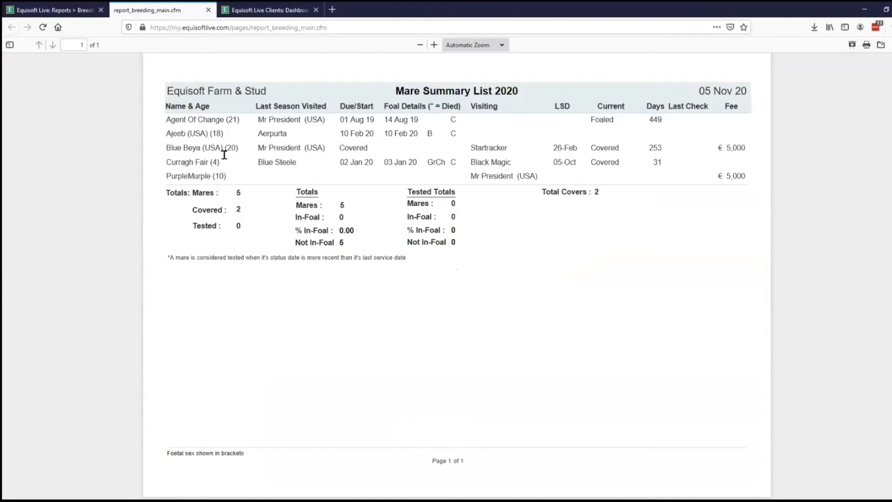
pyautogui.moveTo(170, 148); pyautogui.dragTo(743, 146)
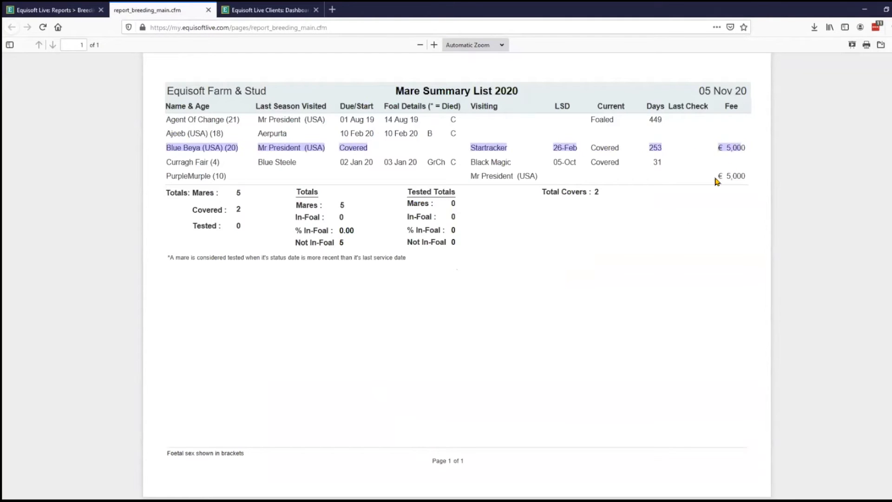
pyautogui.click(677, 224)
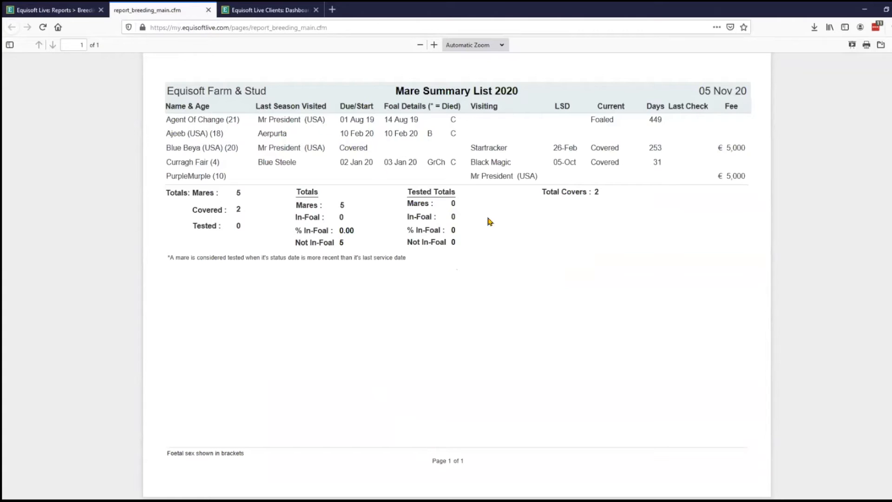
# Generate the Mare Summary List for season 2019 as a PDF and read through its mares and totals
pyautogui.click(72, 11)
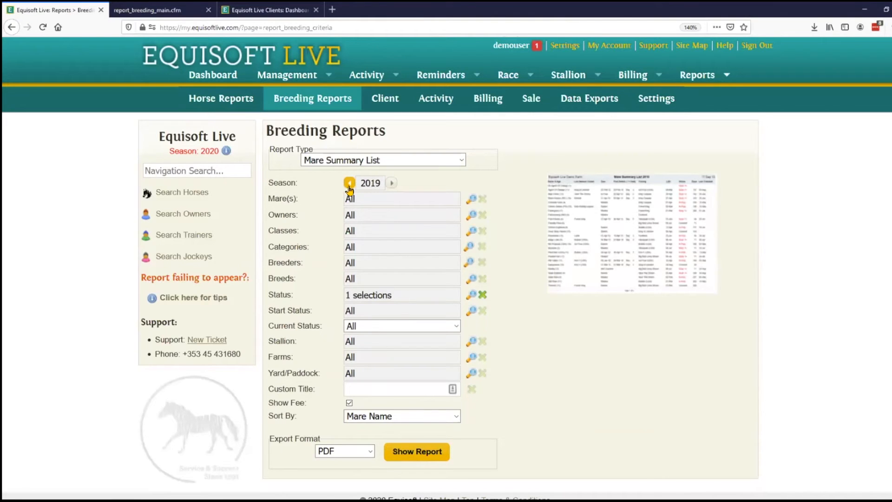
pyautogui.click(417, 450)
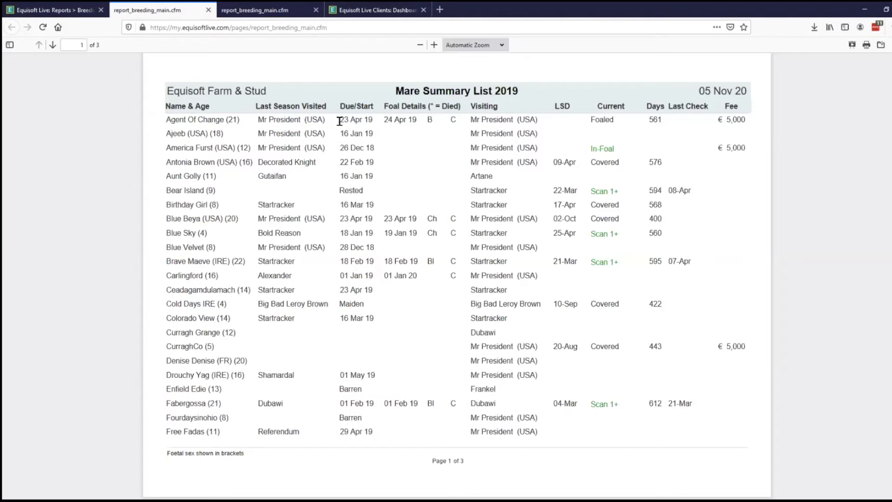
pyautogui.moveTo(344, 118); pyautogui.dragTo(455, 118)
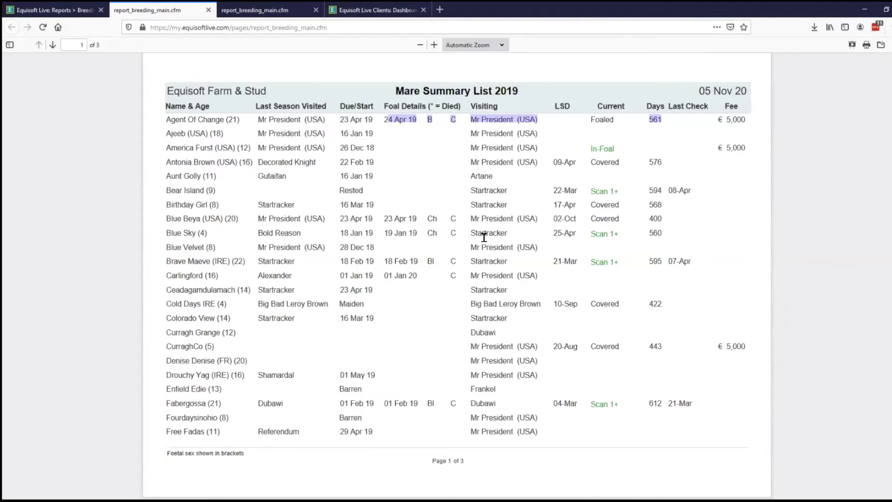
pyautogui.scroll(-2, 489, 305)
pyautogui.scroll(-18, 490, 306)
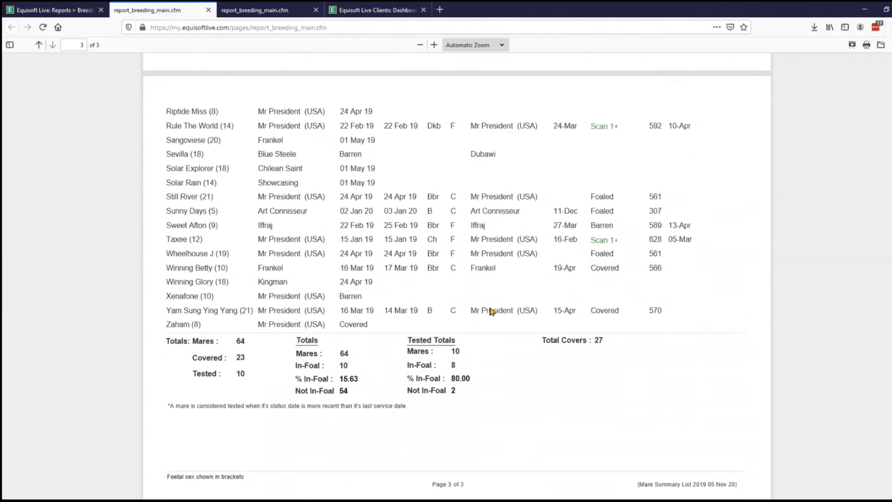
pyautogui.scroll(-1, 491, 311)
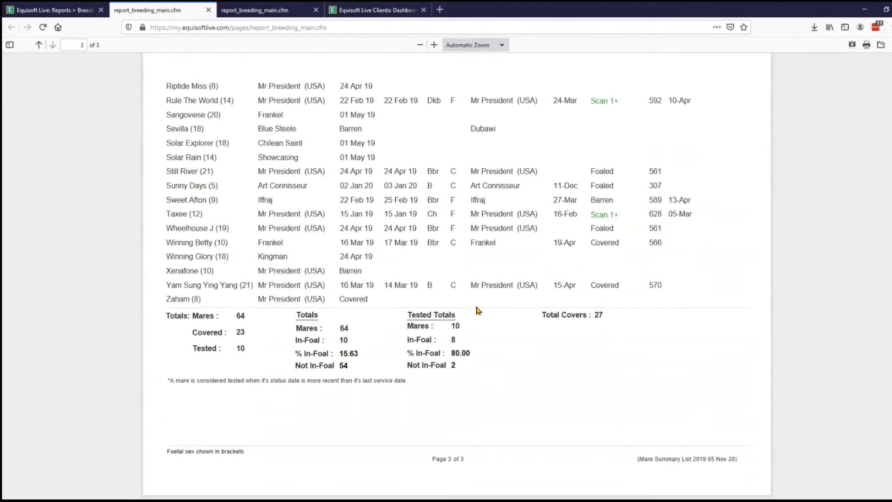
pyautogui.scroll(20, 478, 310)
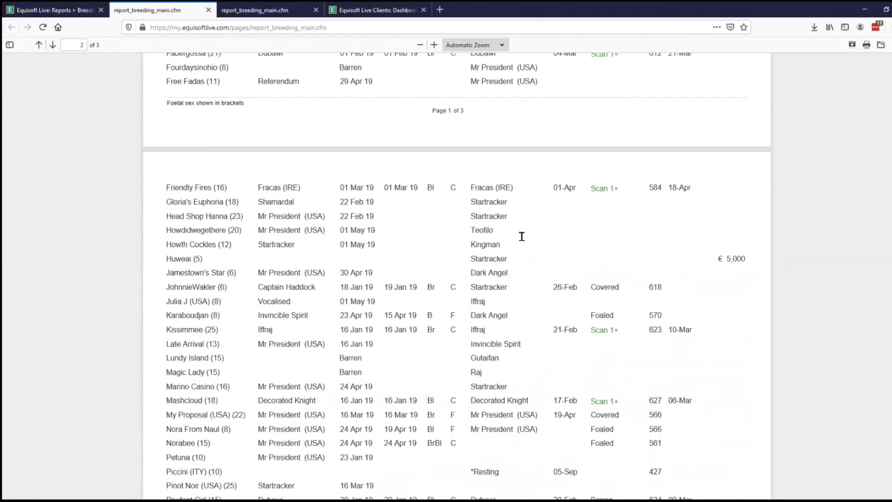
# Review the remaining pages of the 2019 Mare Summary List through to the final totals and close the report
pyautogui.scroll(-1, 463, 269)
pyautogui.scroll(5, 462, 299)
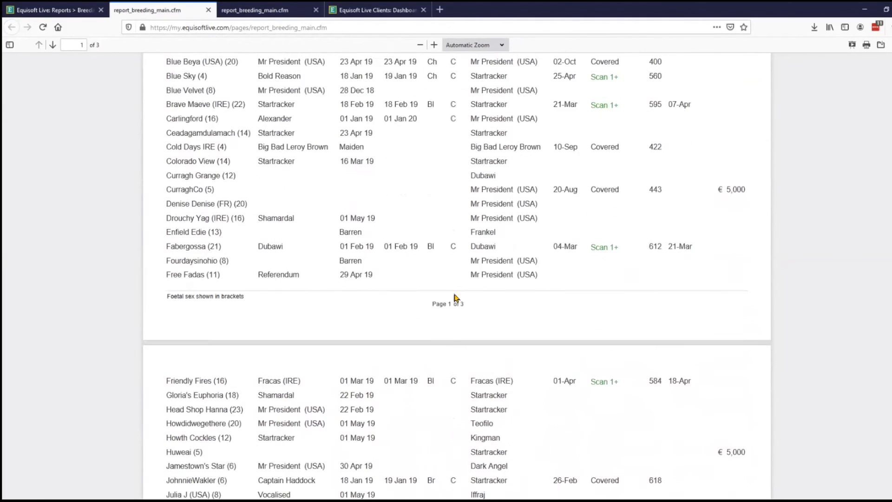
pyautogui.scroll(-4, 456, 299)
pyautogui.scroll(-12, 445, 260)
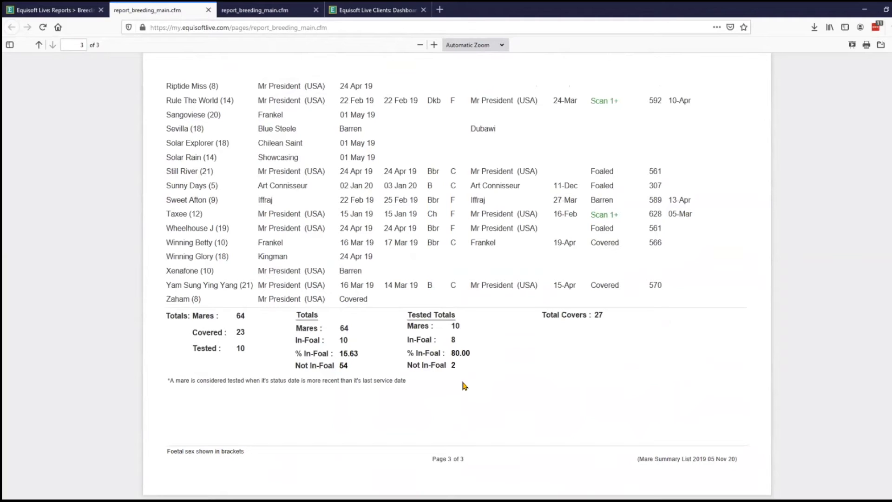
pyautogui.middleClick(175, 12)
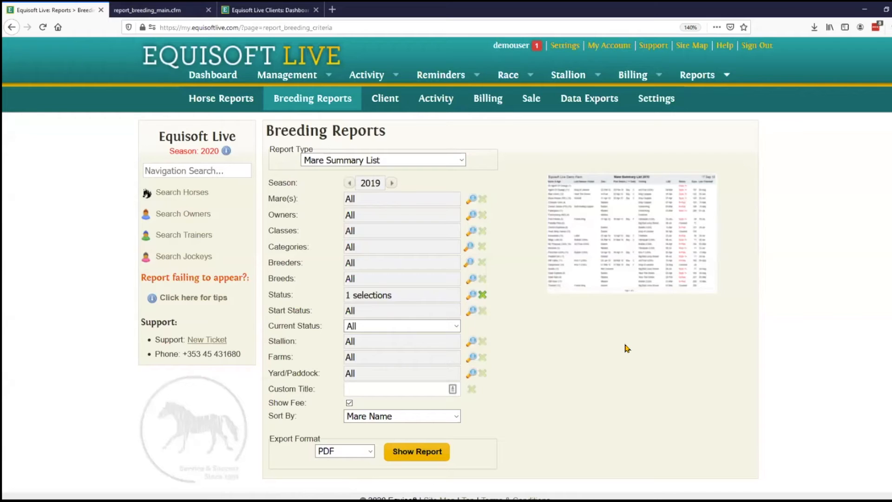
# Search the horse list for "blue beya" and open the record of Blue Beya (USA)
pyautogui.moveTo(287, 76)
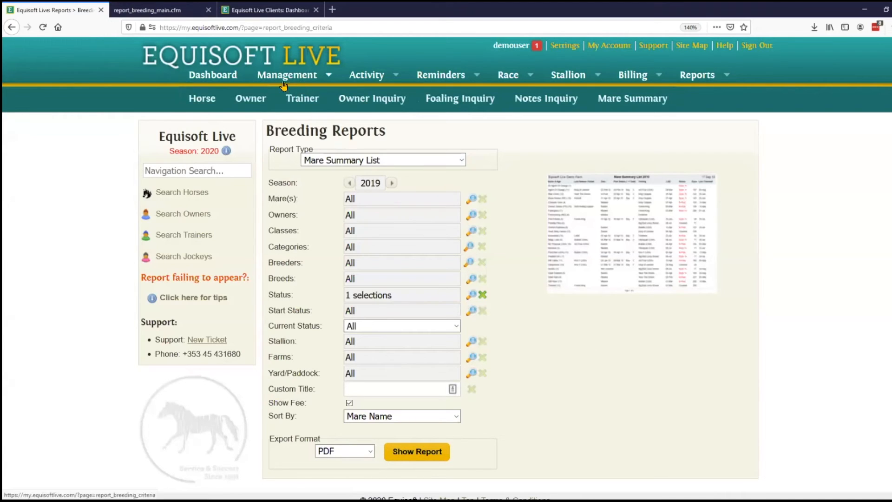
pyautogui.click(199, 99)
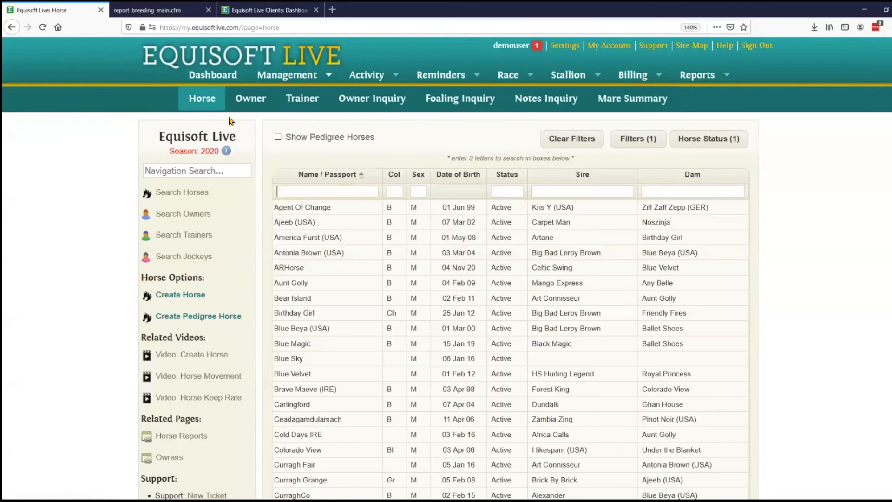
pyautogui.click(308, 191)
pyautogui.write('blue beya')
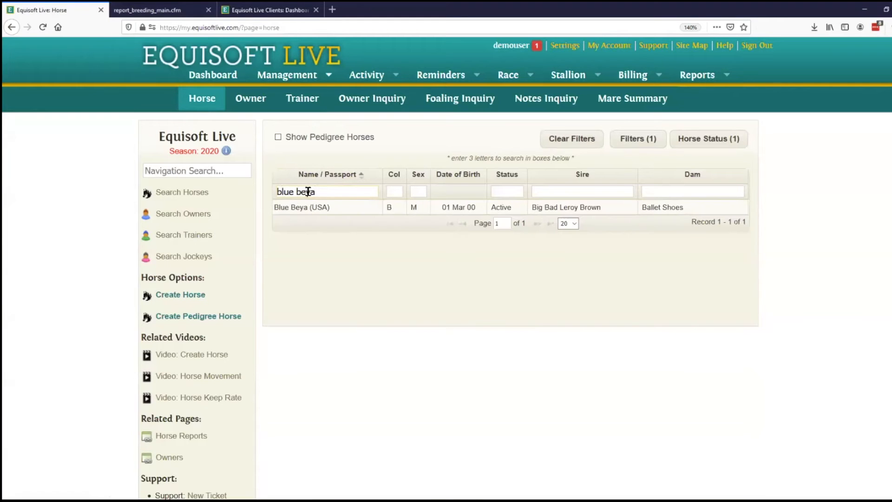
pyautogui.click(320, 214)
# Add and save a movement record sending Blue Beya (USA) to the farm Home on 11 Apr 20
pyautogui.scroll(-6, 334, 251)
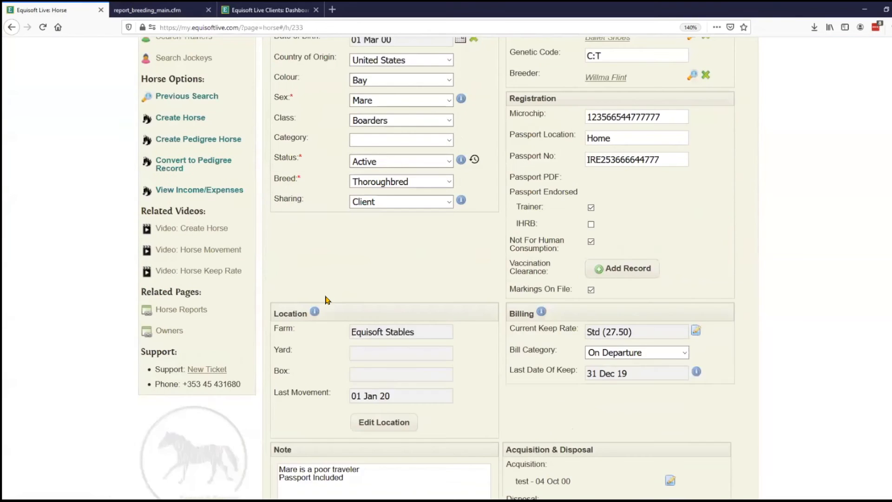
pyautogui.click(380, 333)
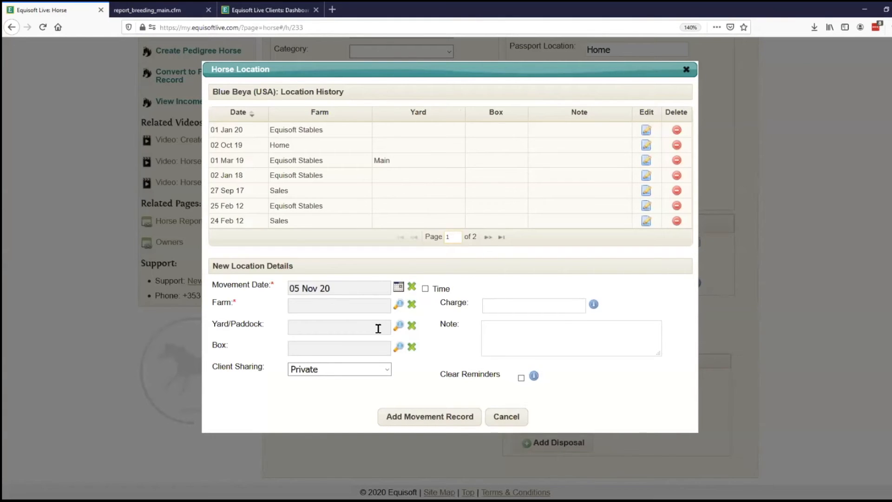
pyautogui.click(398, 287)
pyautogui.click(353, 307)
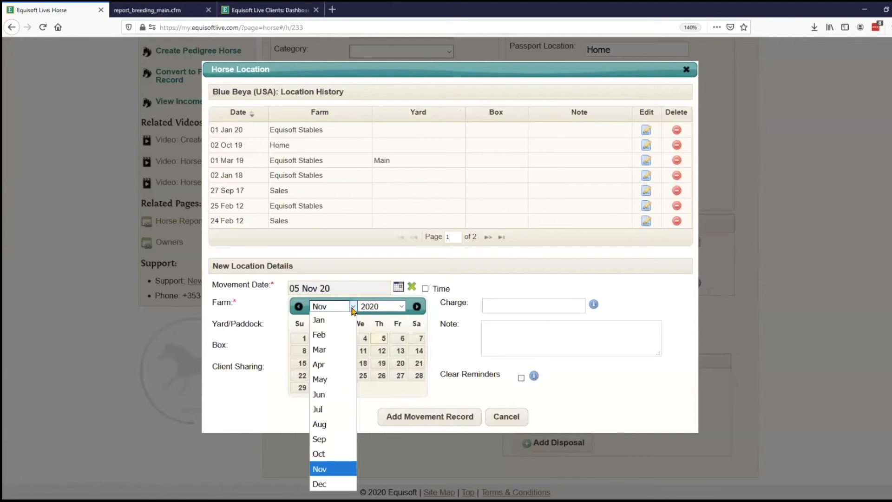
pyautogui.click(338, 364)
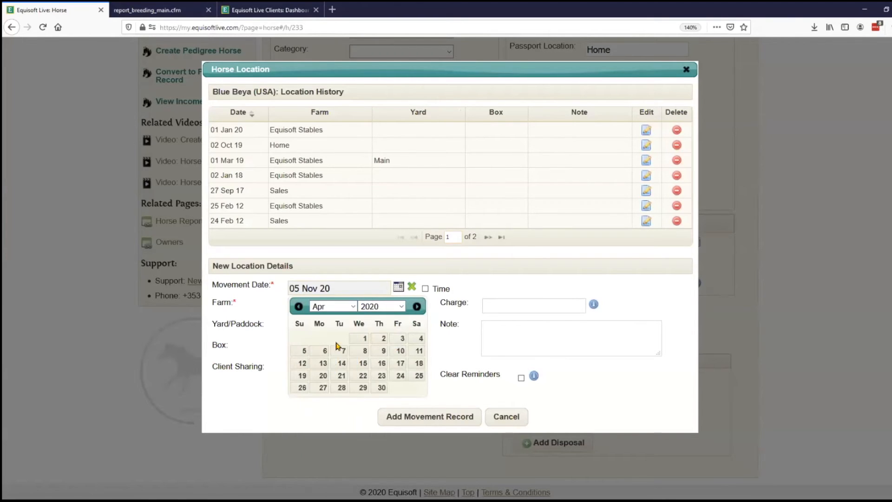
pyautogui.click(295, 363)
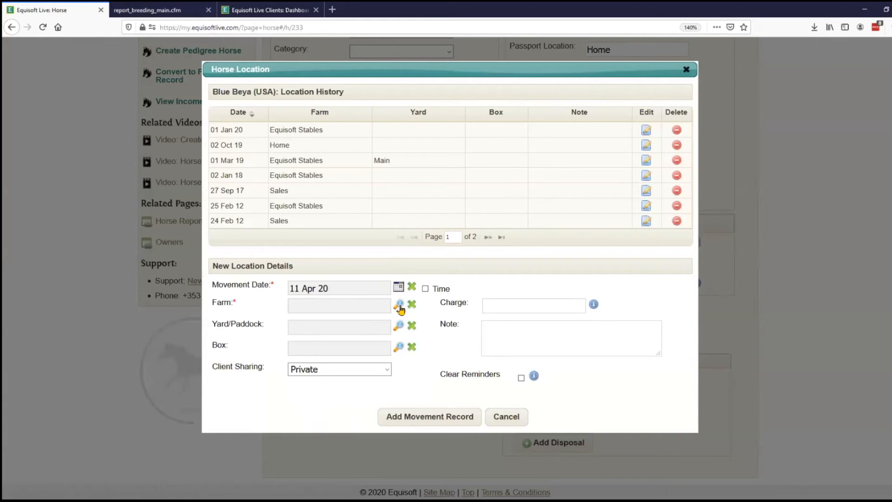
pyautogui.click(398, 306)
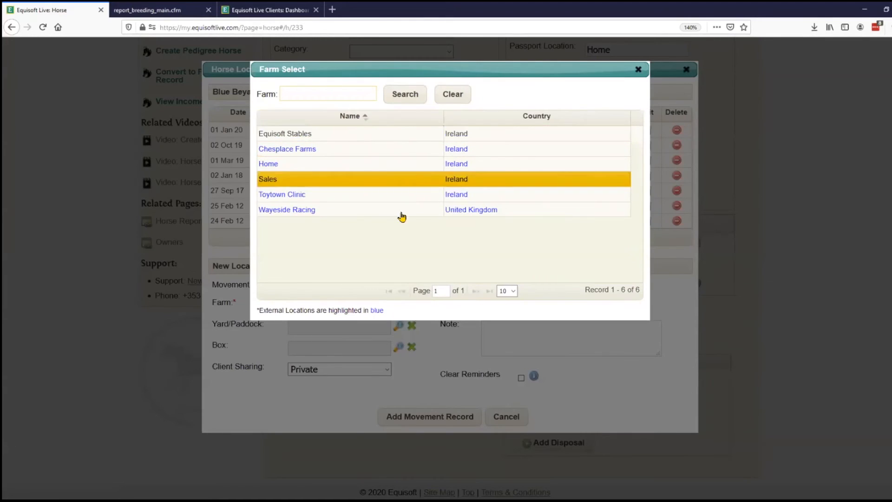
pyautogui.click(333, 167)
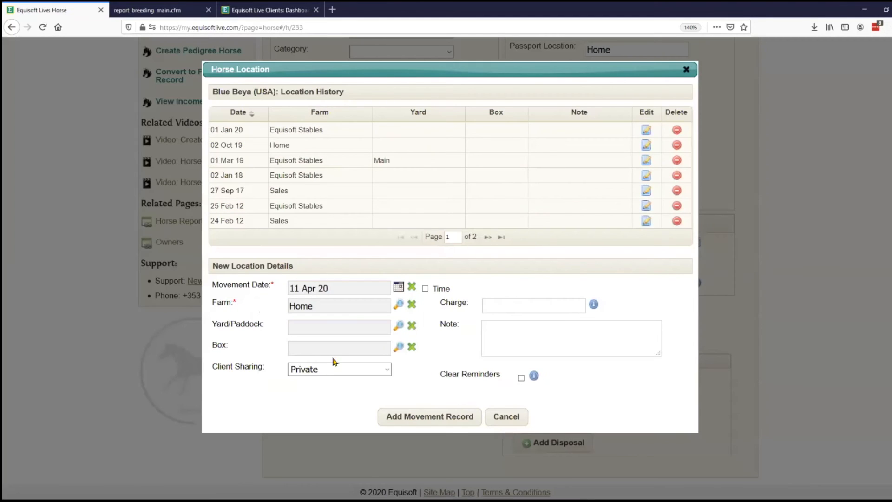
pyautogui.click(420, 420)
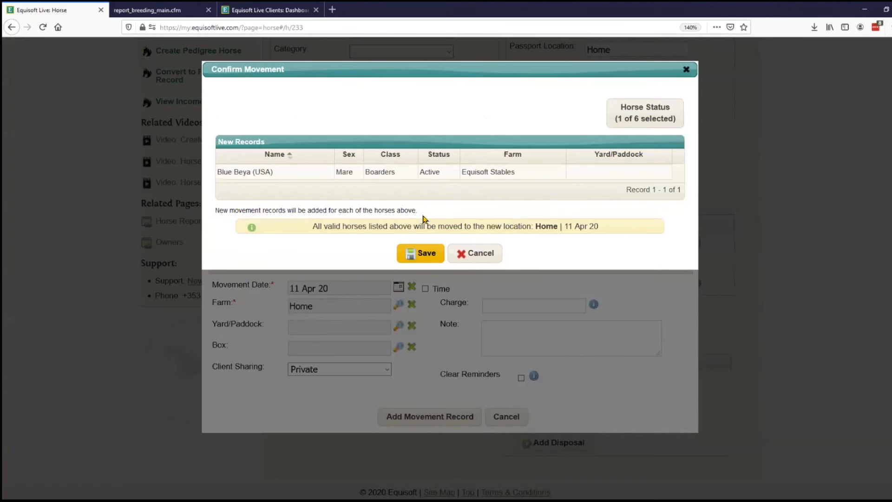
pyautogui.click(415, 262)
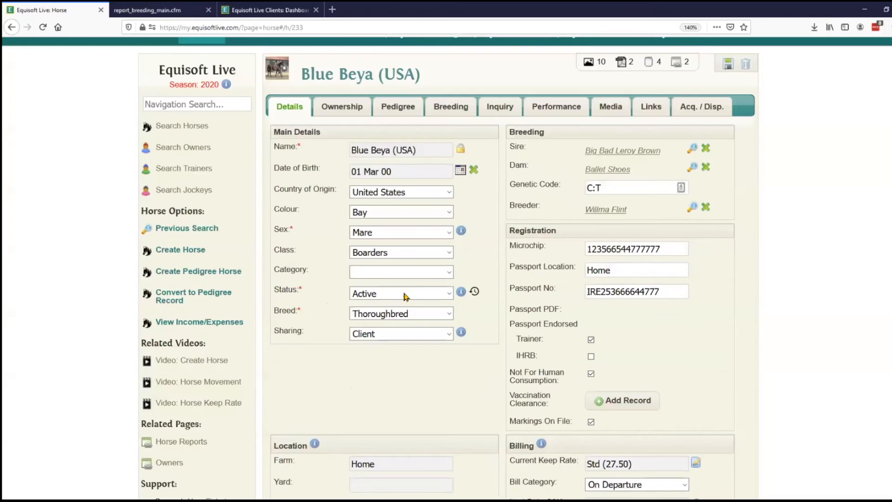
# Open the Site Map from Blue Beya's record and look through the available activity reports
pyautogui.scroll(6, 408, 293)
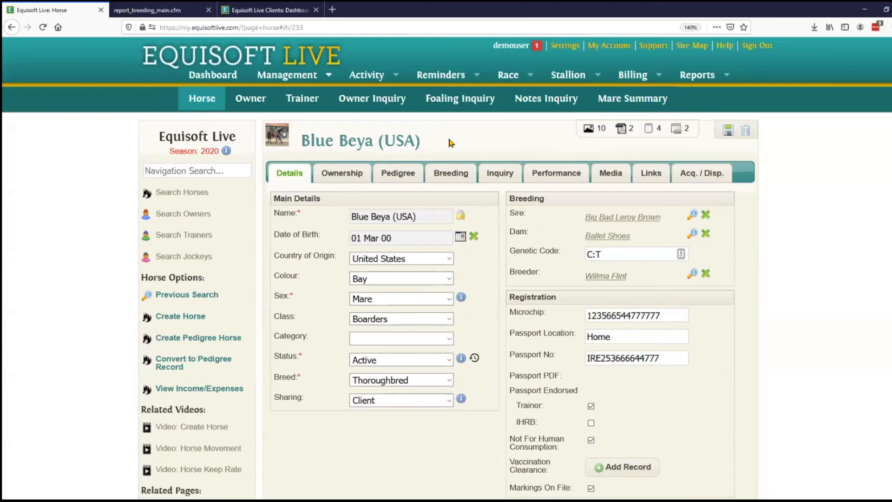
pyautogui.moveTo(695, 77)
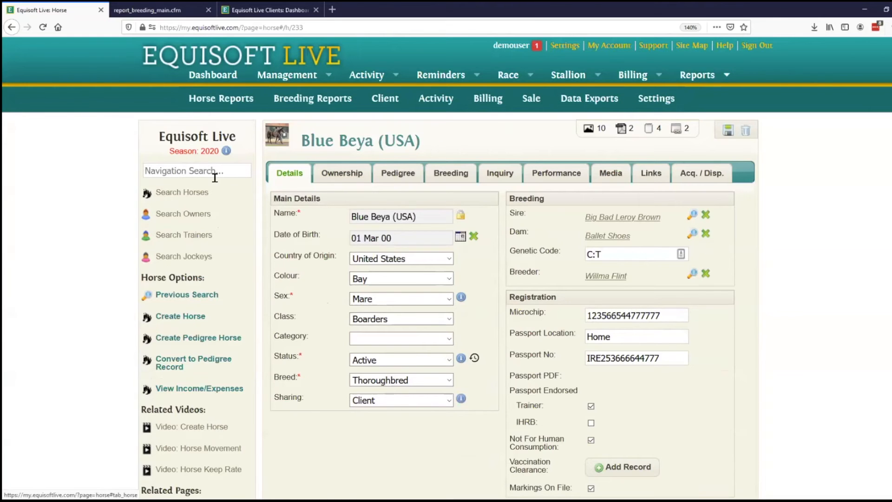
pyautogui.scroll(-6, 448, 381)
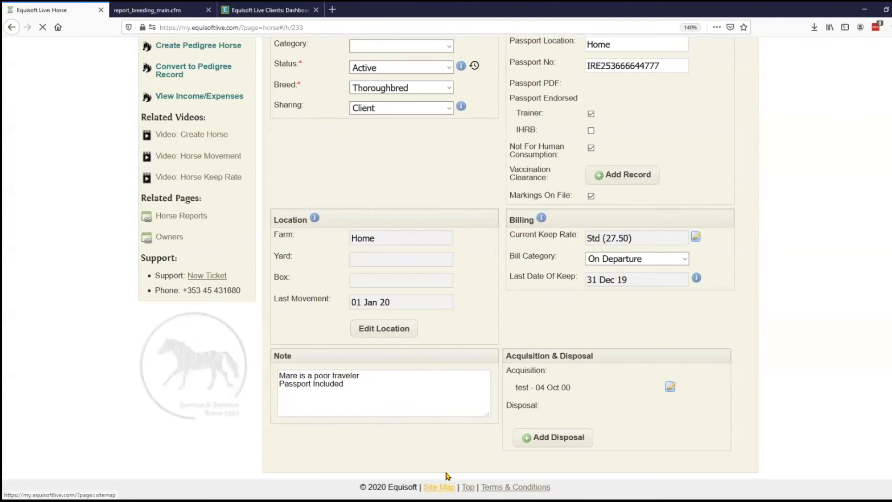
pyautogui.click(441, 486)
pyautogui.scroll(-7, 548, 342)
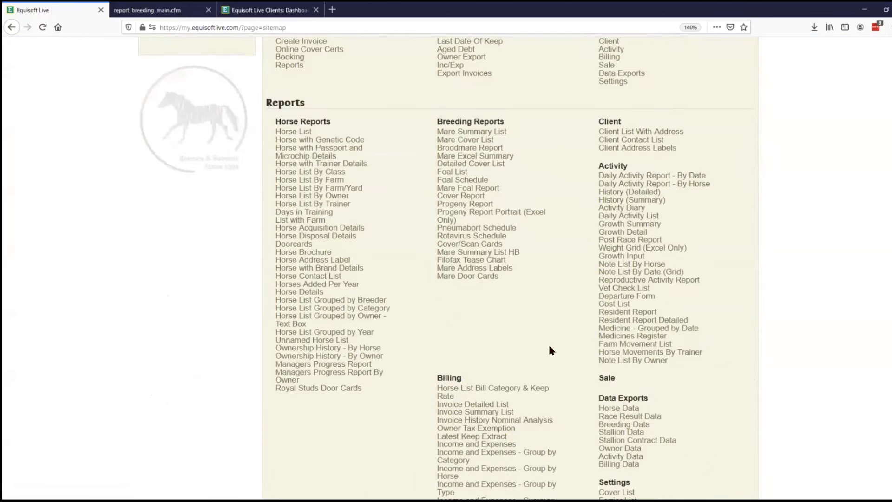
pyautogui.scroll(8, 539, 302)
# Return to the Dashboard, search the site navigation for "depa" and open the Departure Form report
pyautogui.click(208, 91)
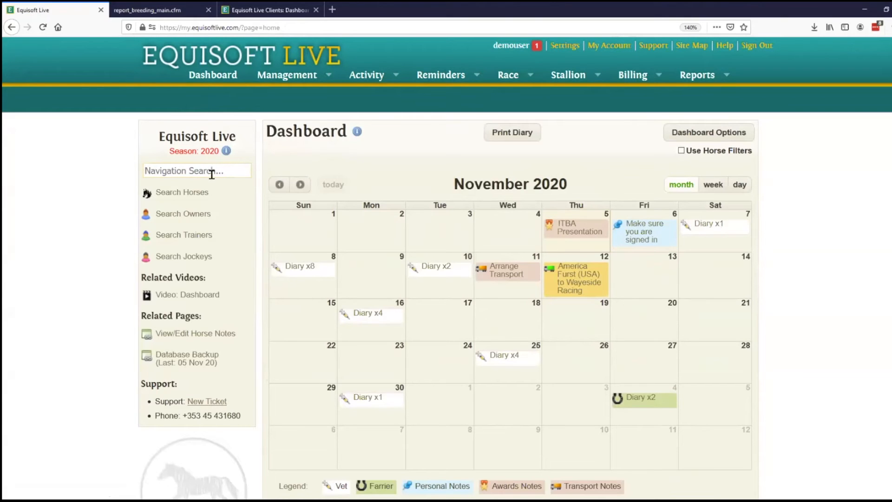
pyautogui.write('depa')
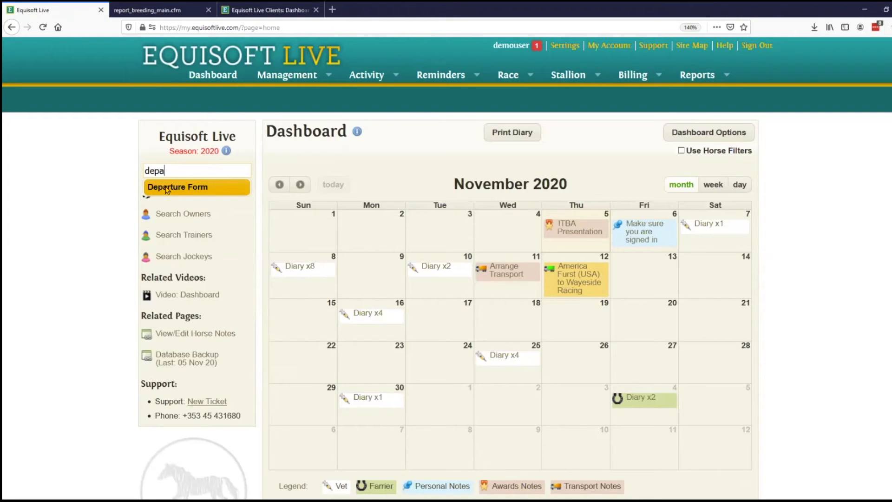
pyautogui.click(203, 188)
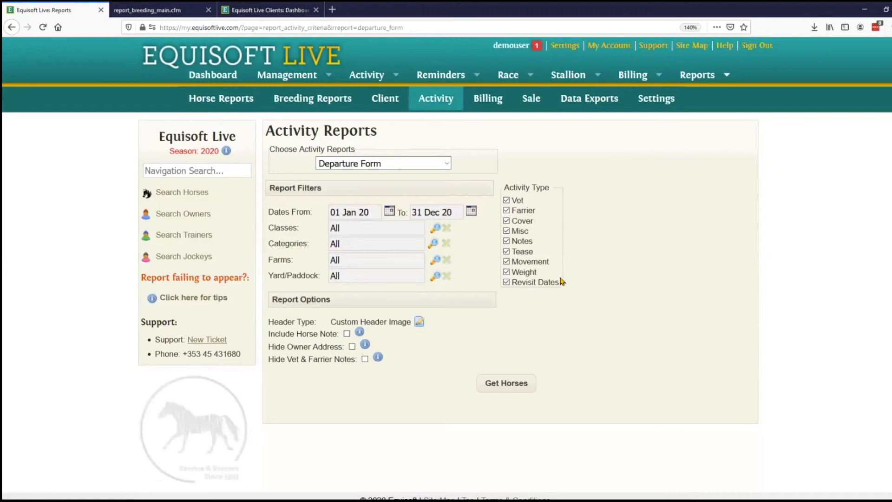
# Exclude Notes and Tease from the Departure Form's activity types and load the list of horses
pyautogui.click(507, 241)
pyautogui.click(507, 252)
pyautogui.click(511, 383)
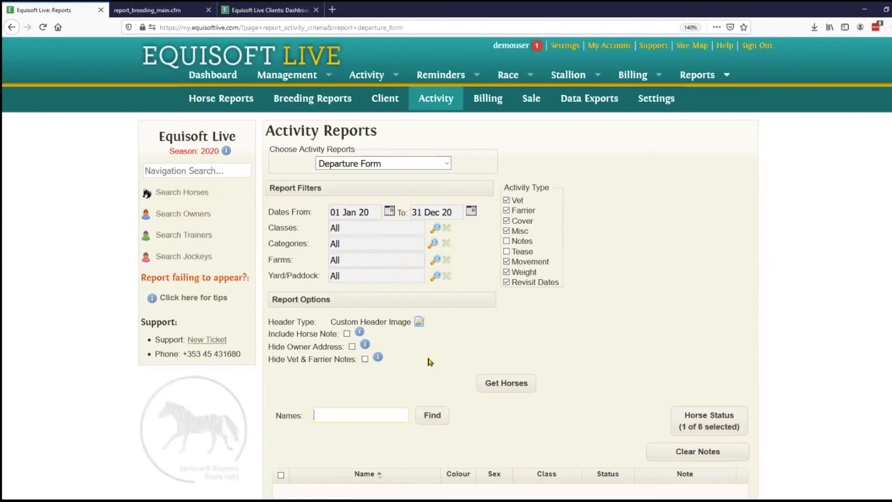
# Find "blue beya" in the horse list, select Blue Beya (USA) and print the mare's Departure Form
pyautogui.scroll(-3, 328, 337)
pyautogui.write('bluerby')
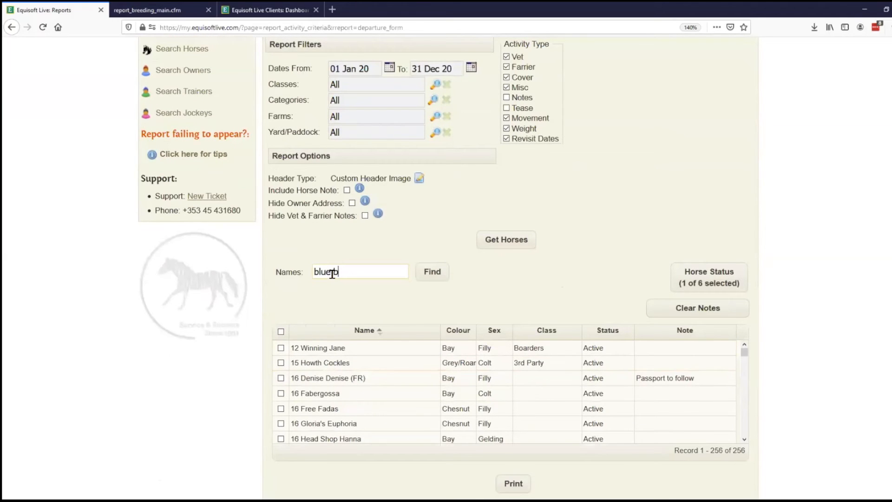
pyautogui.write('eya')
pyautogui.click(432, 274)
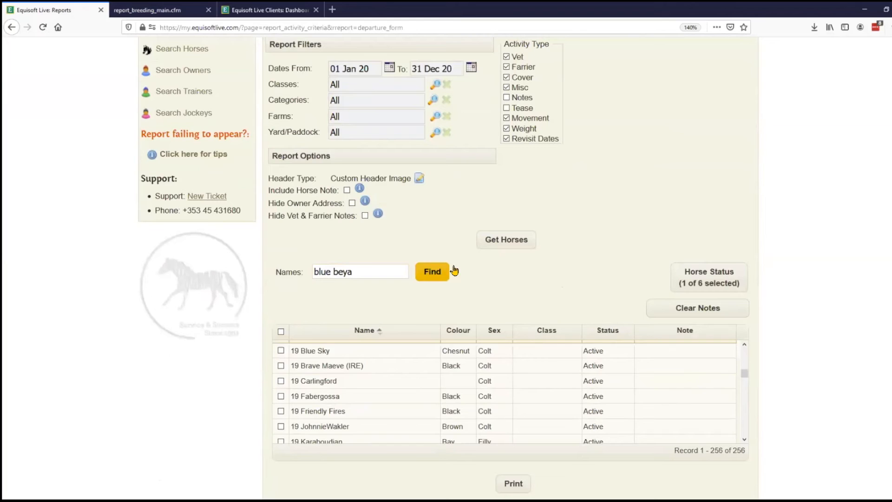
pyautogui.click(436, 278)
pyautogui.scroll(4, 376, 396)
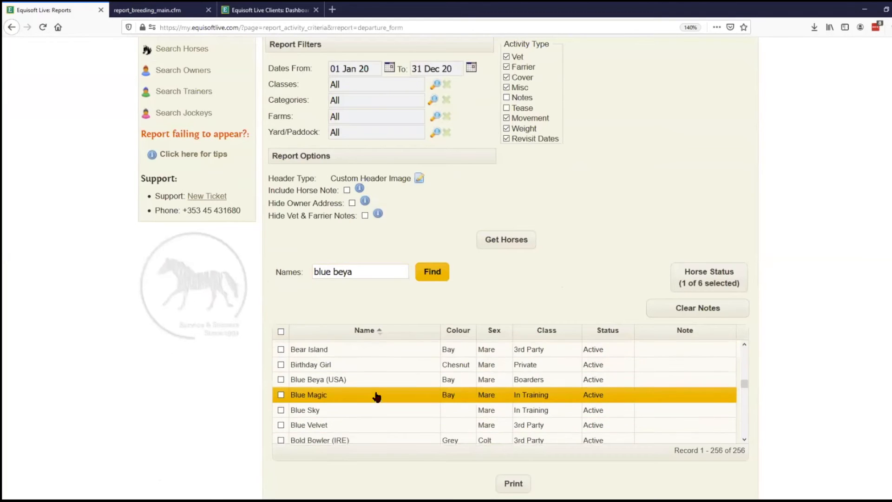
pyautogui.scroll(-2, 376, 396)
pyautogui.click(281, 378)
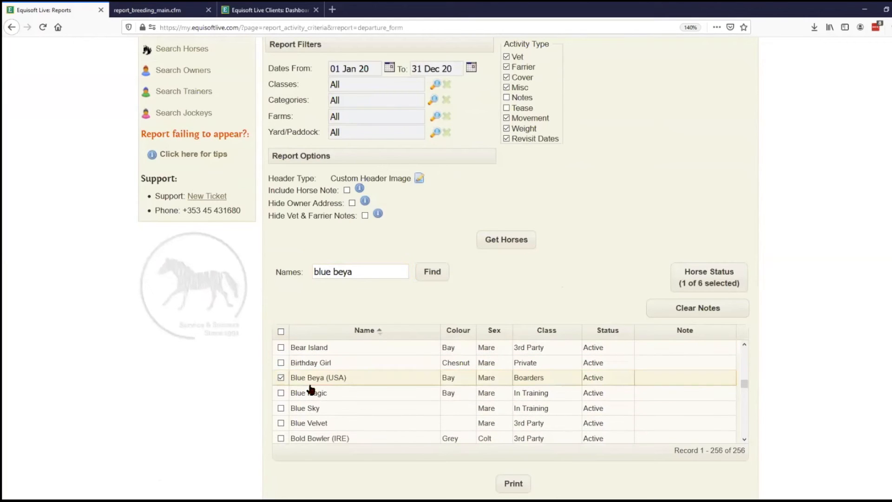
pyautogui.click(511, 482)
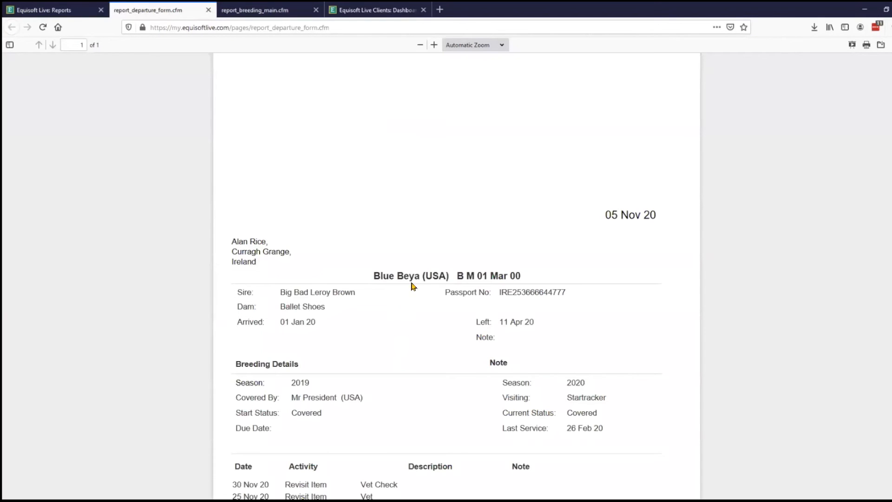
# Read Blue Beya's Departure Form, including the arrival and departure dates, breeding details and activity list, and close the report
pyautogui.scroll(-3, 420, 277)
pyautogui.scroll(3, 428, 279)
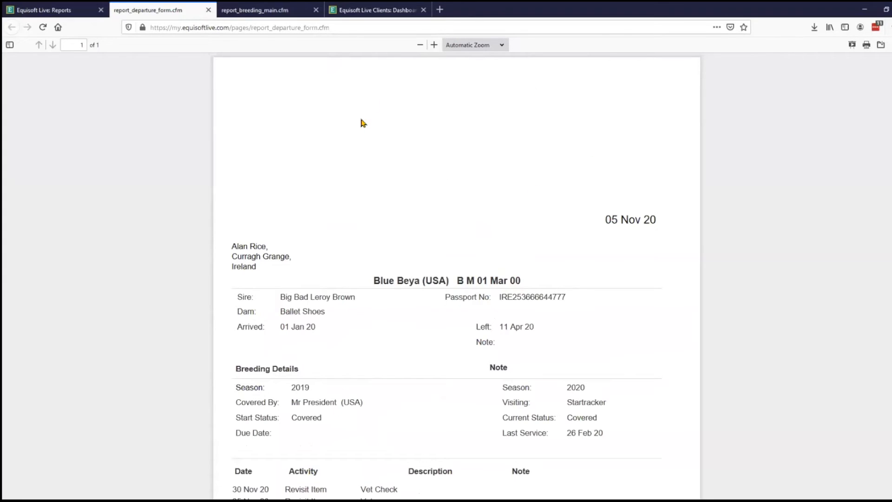
pyautogui.scroll(-2, 394, 200)
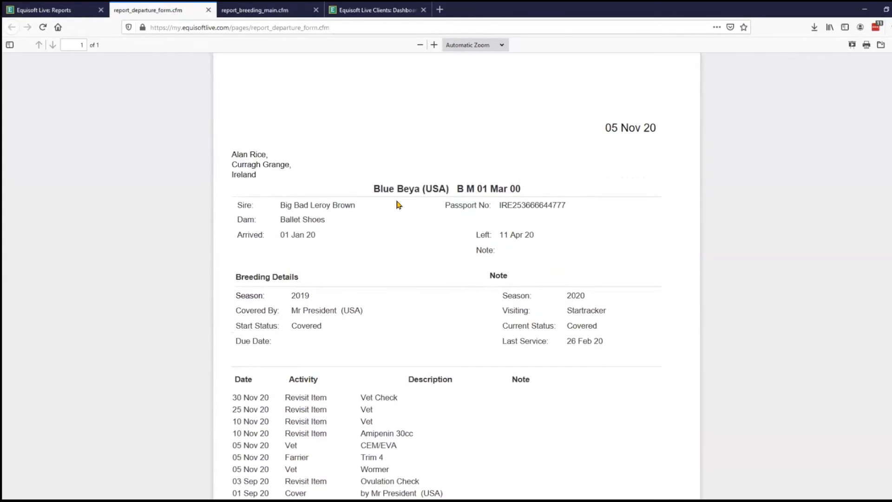
pyautogui.scroll(-1, 407, 216)
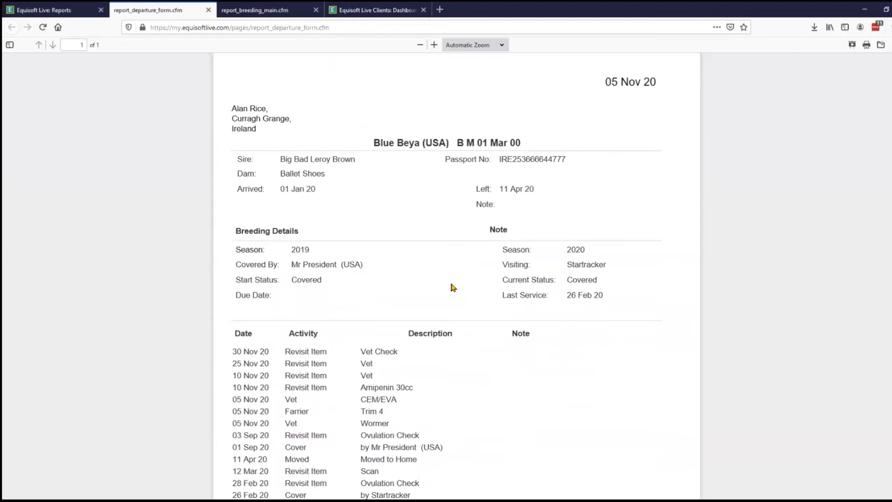
pyautogui.scroll(-1, 450, 287)
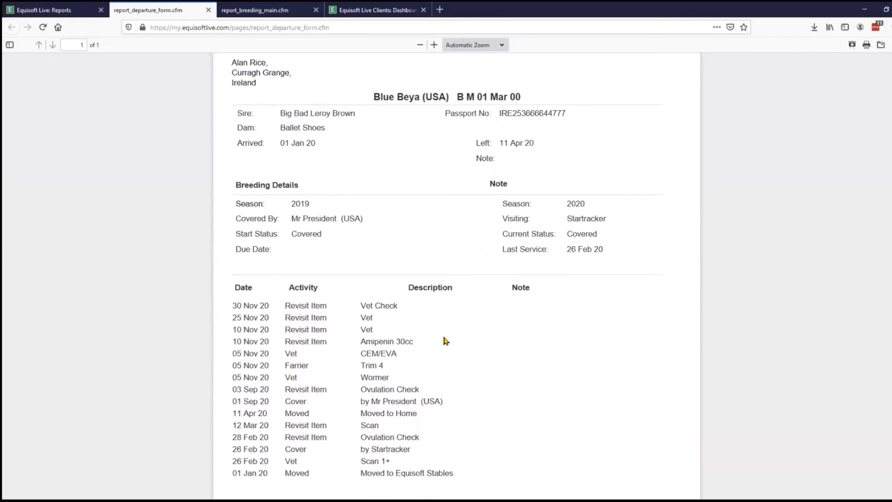
pyautogui.scroll(-1, 277, 299)
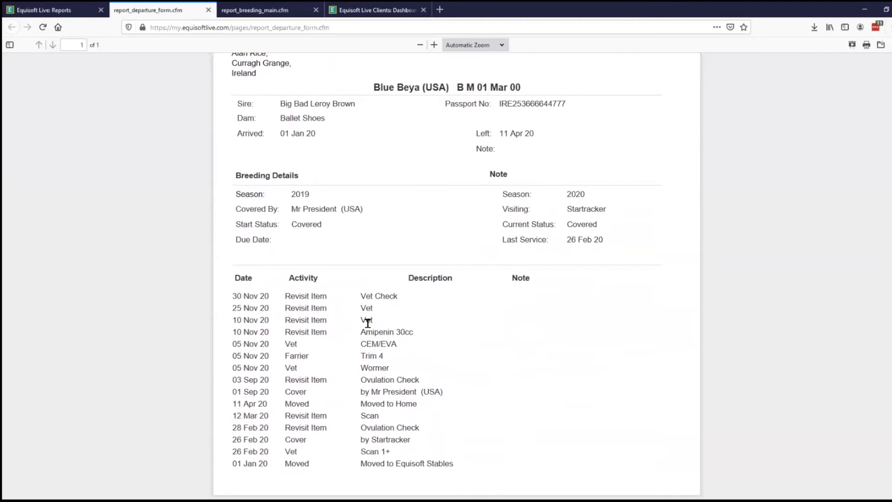
pyautogui.scroll(2, 385, 331)
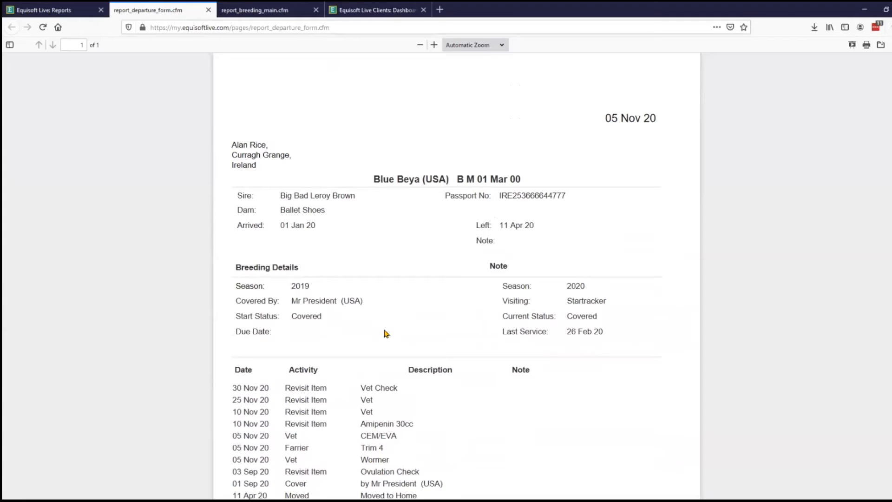
pyautogui.scroll(-1, 424, 321)
pyautogui.scroll(-1, 409, 321)
pyautogui.scroll(1, 406, 320)
pyautogui.scroll(1, 407, 320)
pyautogui.middleClick(159, 10)
pyautogui.scroll(3, 602, 333)
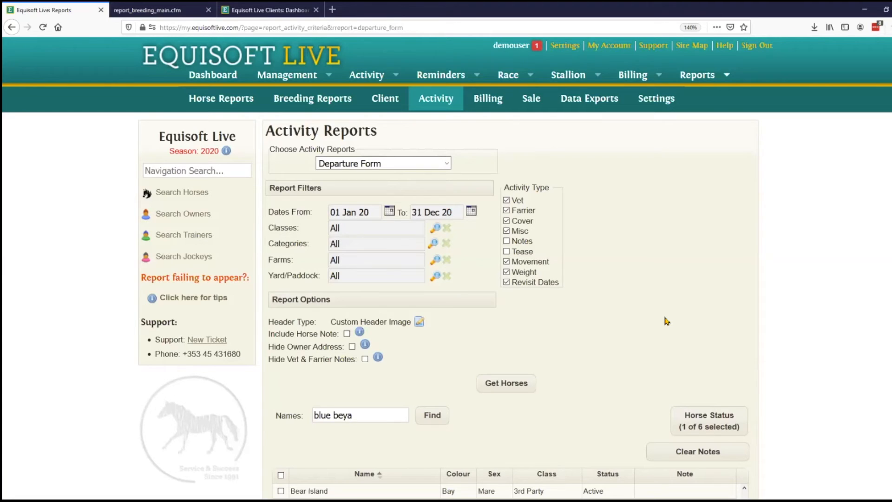
# Open Create Invoices, and in a separate browser tab search the horse list for "blue be" and open Blue Beya (USA)'s record
pyautogui.moveTo(637, 79)
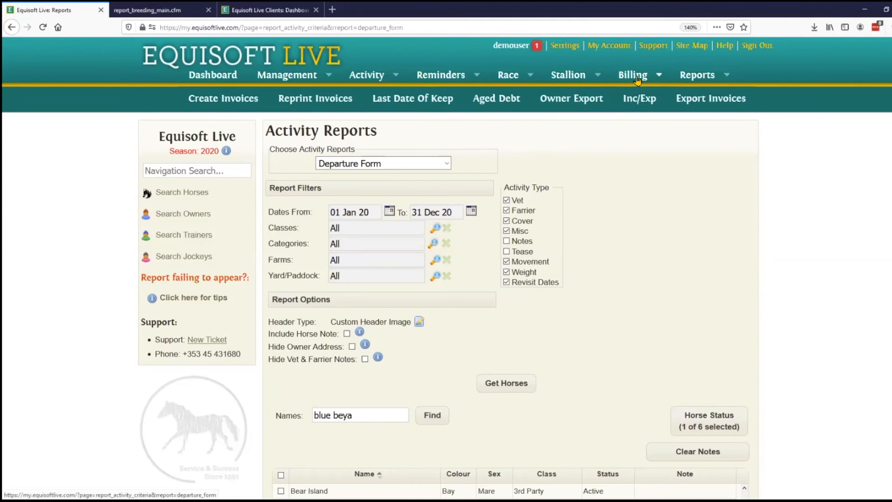
pyautogui.click(220, 102)
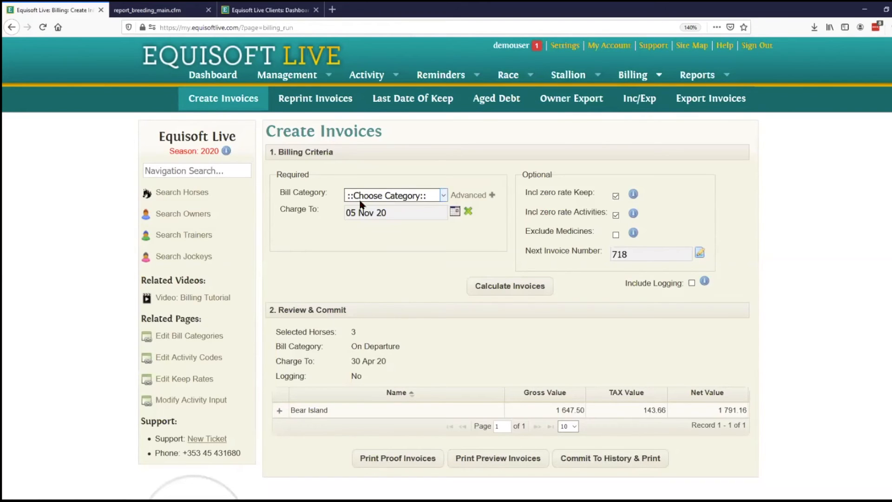
pyautogui.moveTo(293, 76)
pyautogui.click(202, 98)
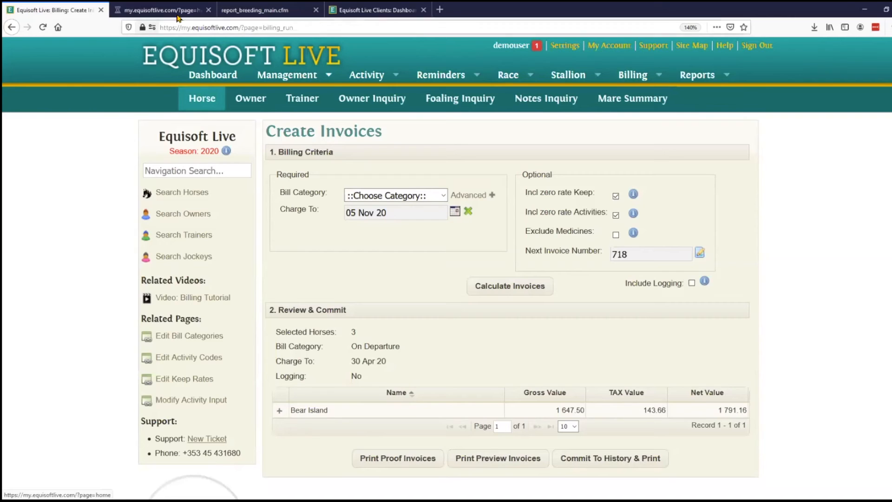
pyautogui.click(166, 11)
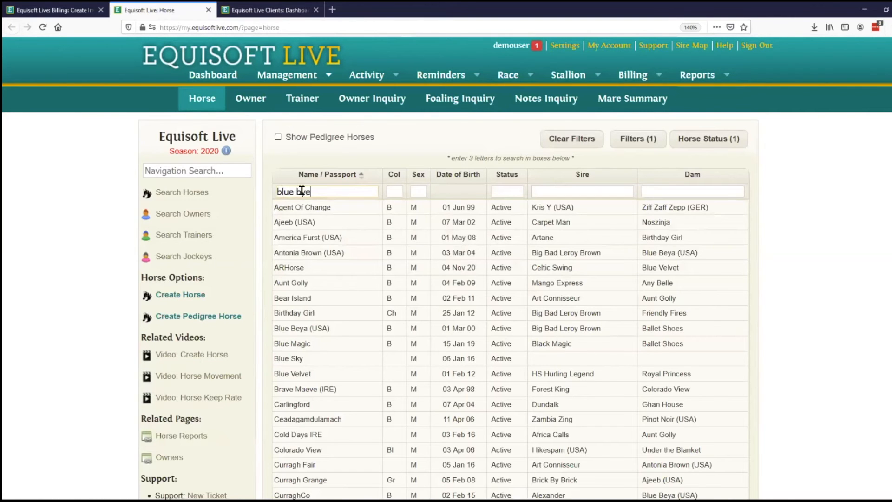
pyautogui.press('BackSpace')
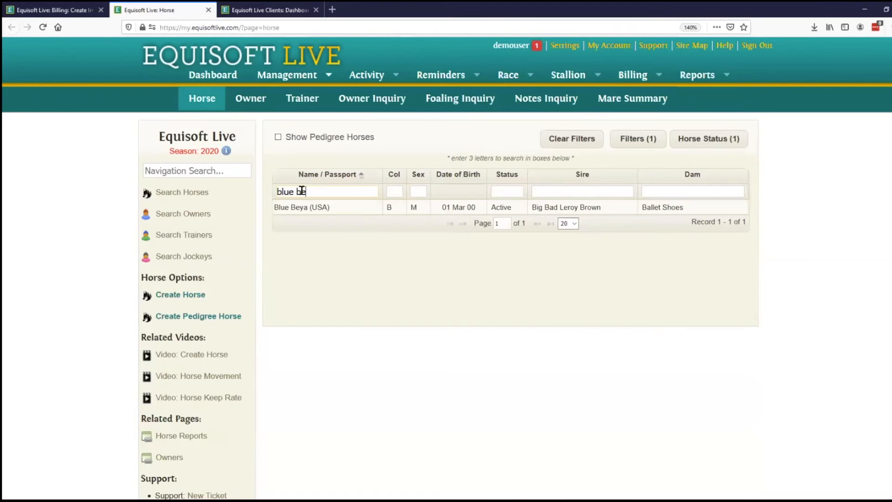
pyautogui.click(295, 206)
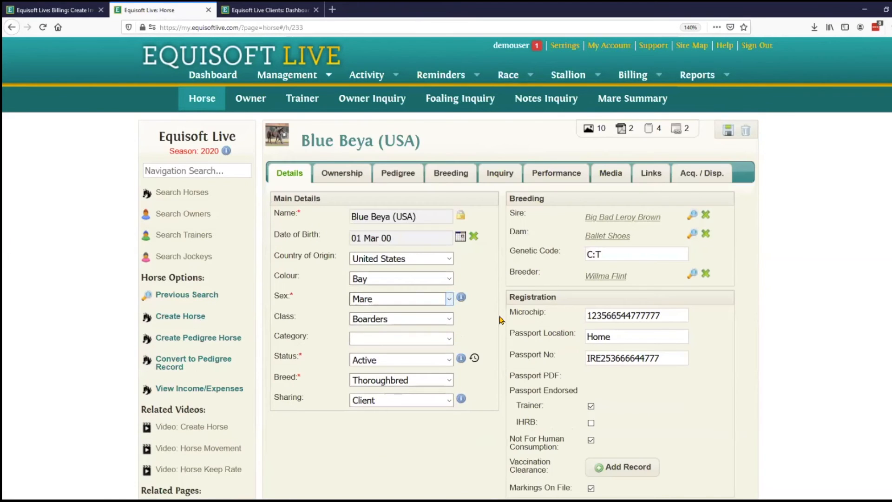
# Examine the Bill Category setting and its available options in Blue Beya's Billing section, and return to Create Invoices
pyautogui.scroll(-3, 505, 328)
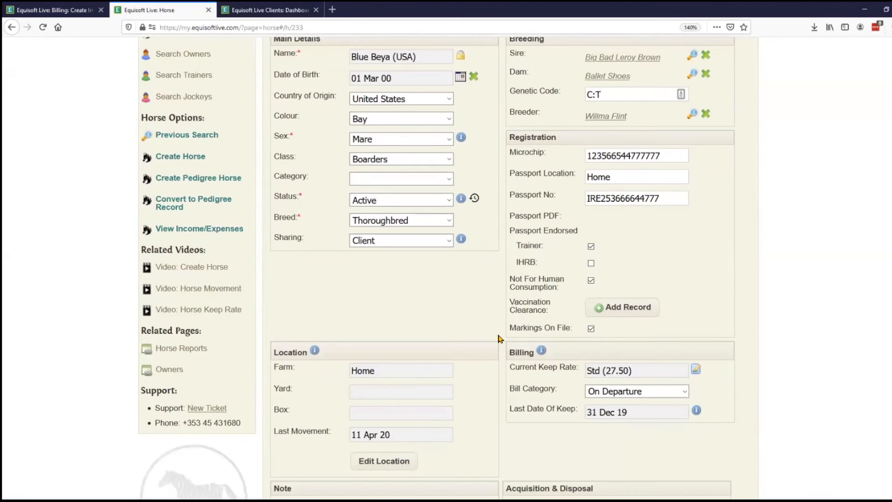
pyautogui.scroll(-1, 498, 338)
pyautogui.moveTo(500, 333); pyautogui.dragTo(558, 334)
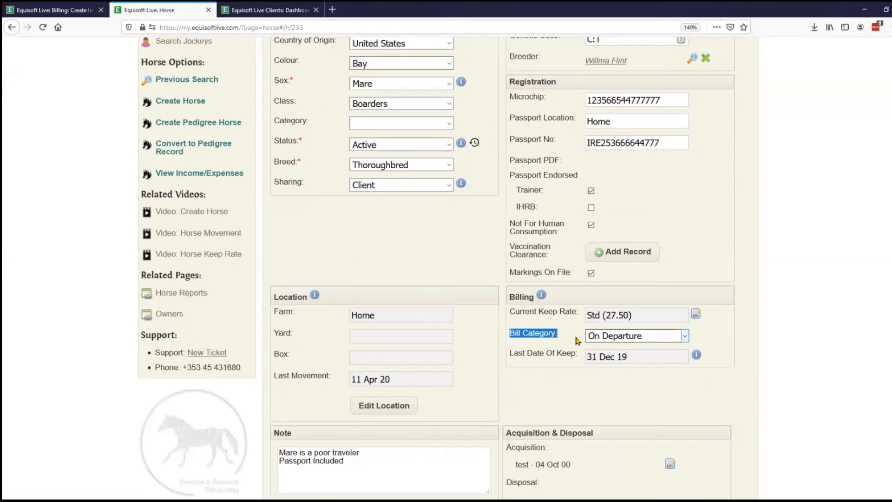
pyautogui.click(641, 336)
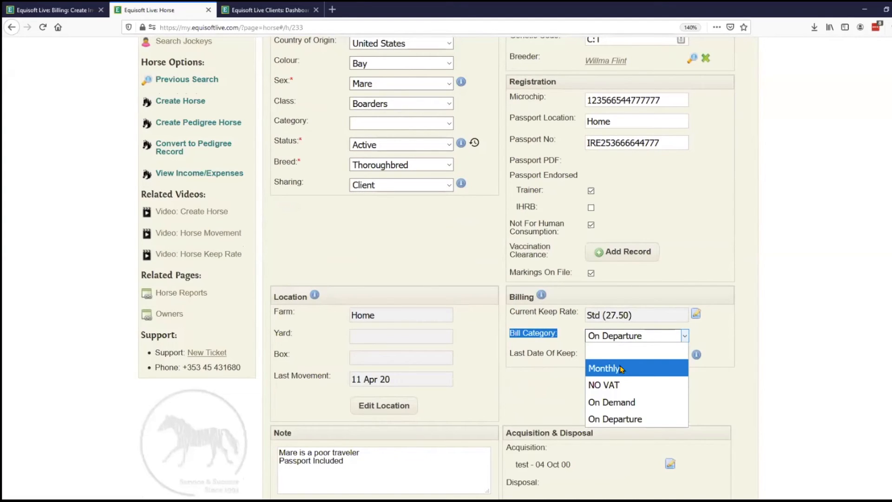
pyautogui.click(746, 350)
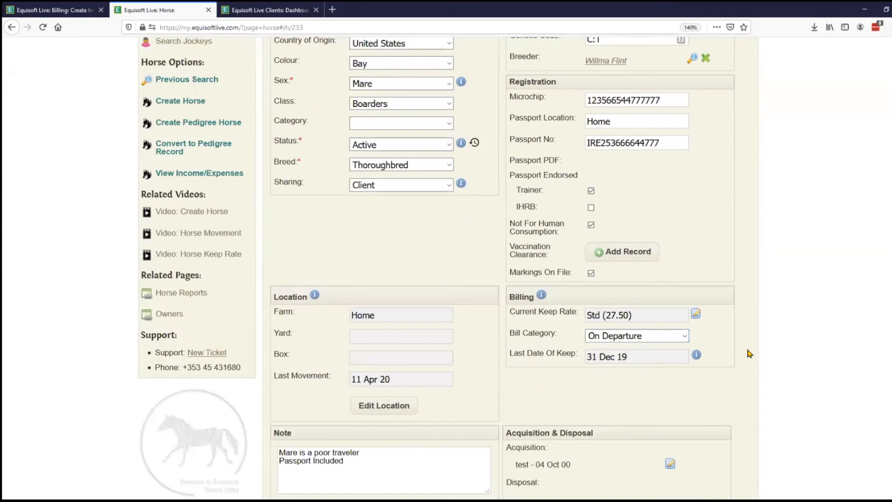
pyautogui.moveTo(510, 334); pyautogui.dragTo(555, 336)
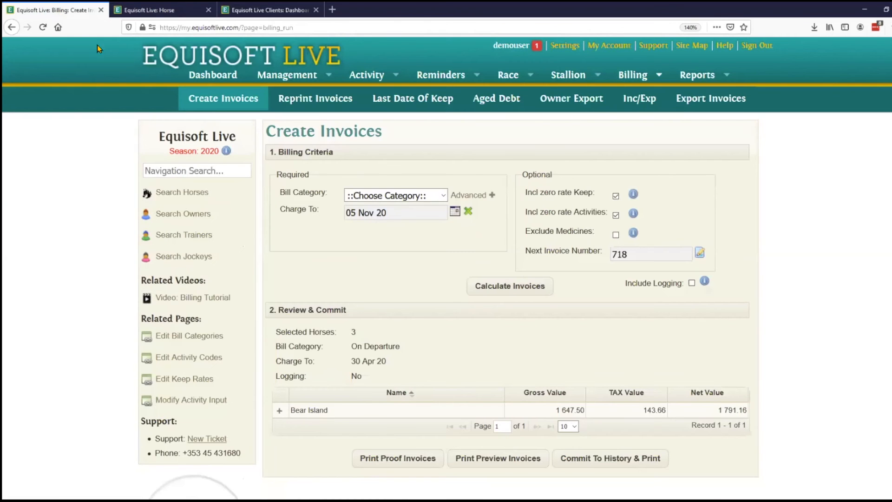
# Set the bill category to On Departure and the Charge To date to 30 Apr 20, and calculate the invoices
pyautogui.click(403, 196)
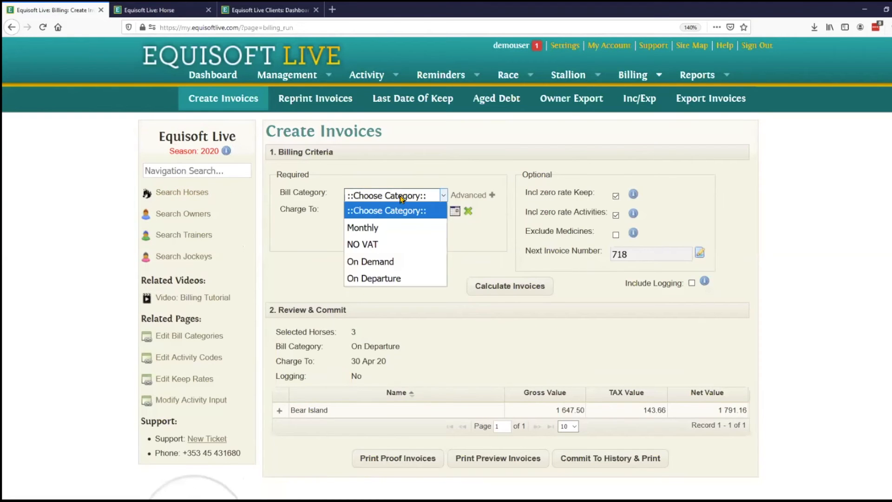
pyautogui.click(392, 278)
pyautogui.click(354, 231)
pyautogui.click(355, 230)
pyautogui.click(354, 230)
pyautogui.click(354, 231)
pyautogui.click(354, 231)
pyautogui.click(355, 231)
pyautogui.click(354, 231)
pyautogui.click(438, 312)
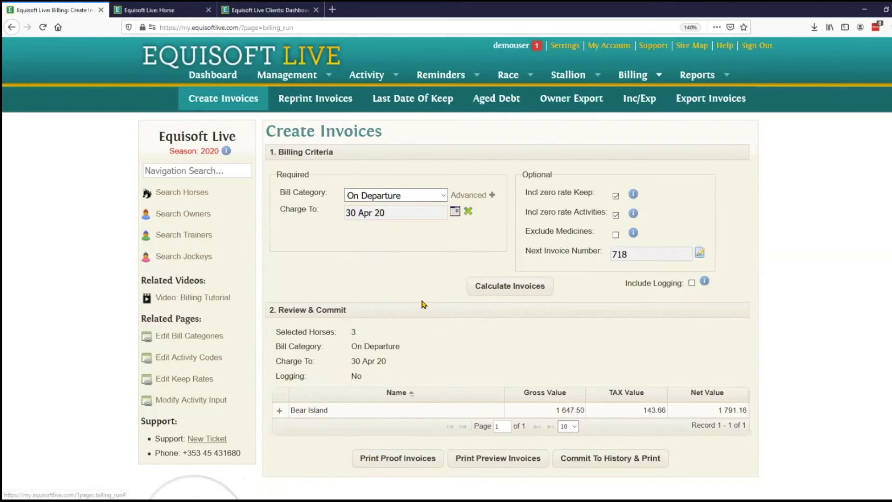
pyautogui.click(510, 291)
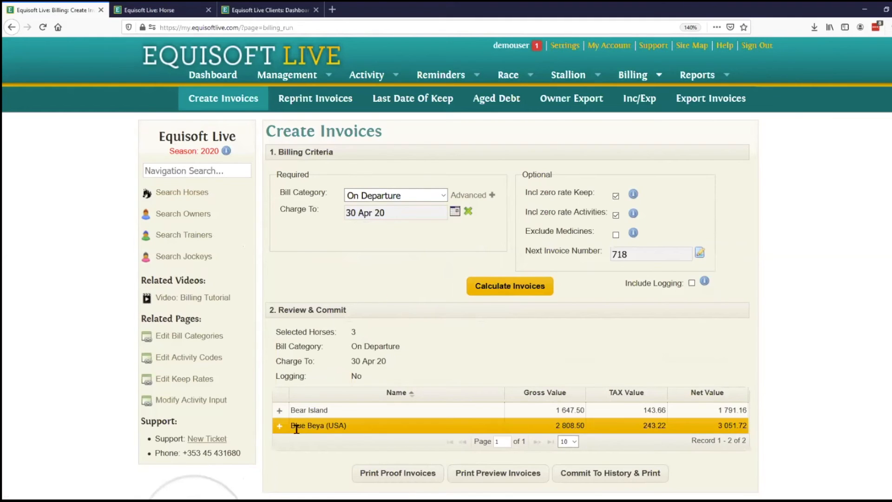
# Expand Blue Beya (USA) in the calculated invoices and review the mare's keep and activity charges against the billing criteria
pyautogui.scroll(-2, 269, 381)
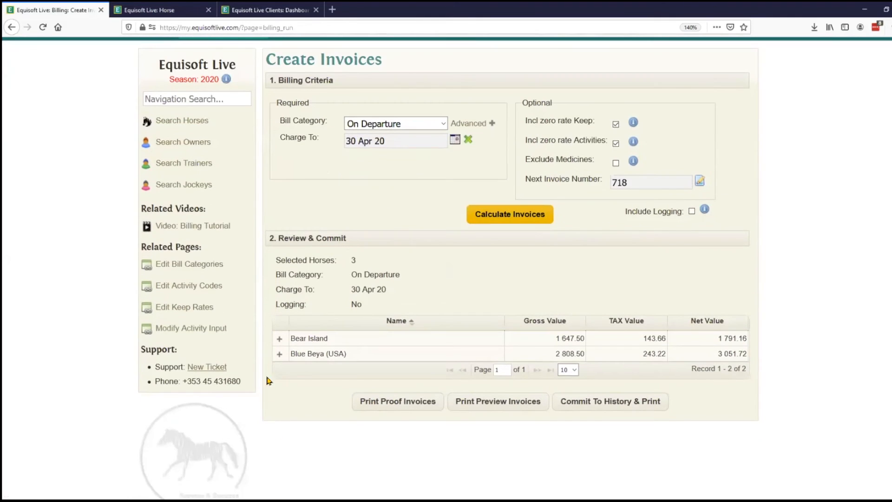
pyautogui.click(279, 354)
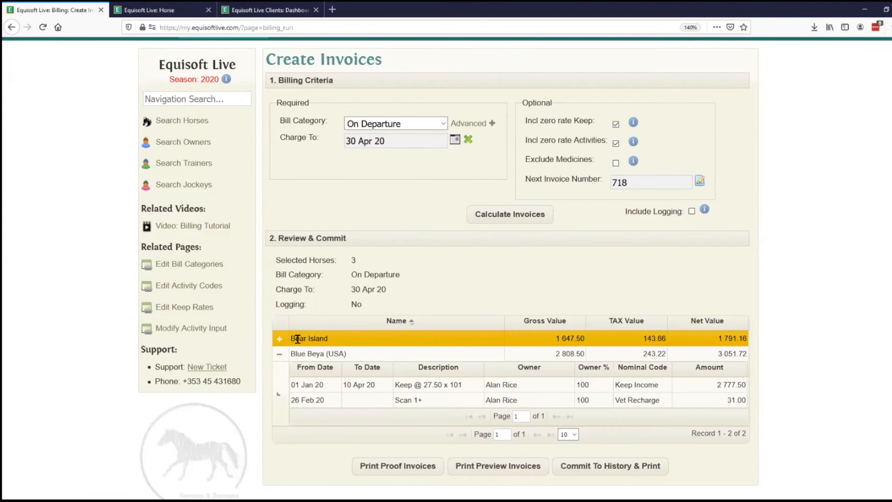
pyautogui.scroll(-1, 311, 414)
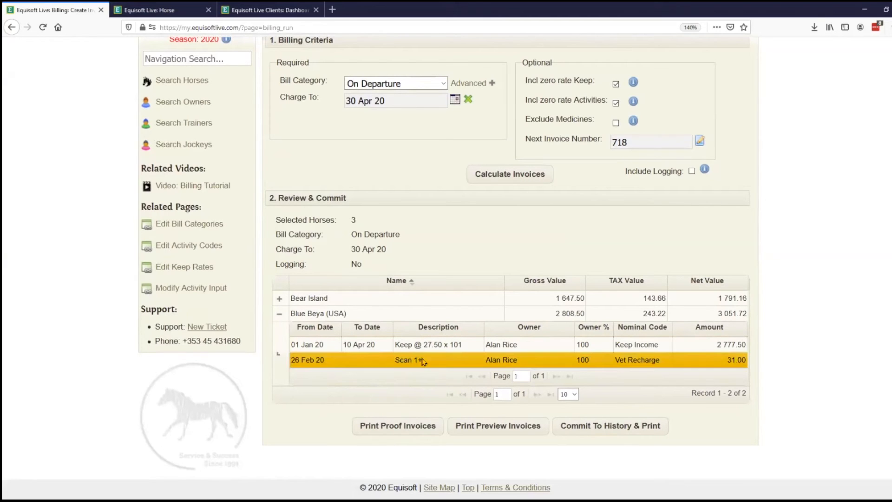
pyautogui.scroll(3, 599, 297)
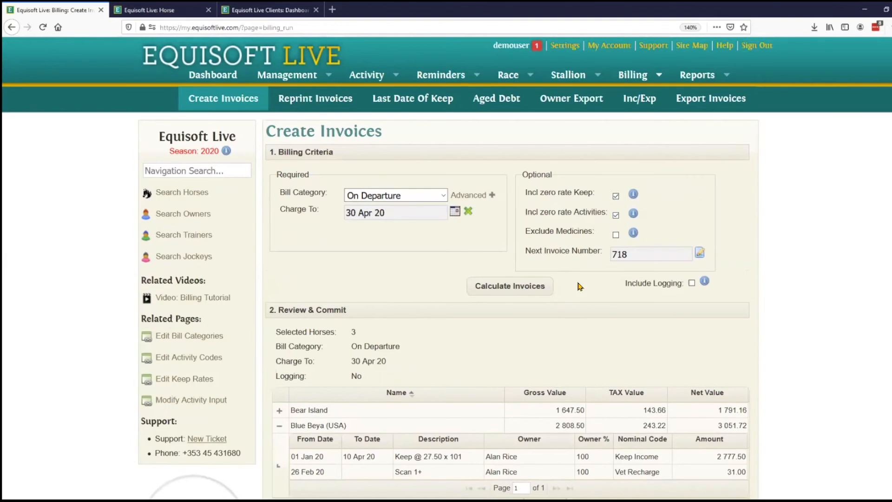
pyautogui.scroll(-2, 578, 286)
pyautogui.scroll(-1, 487, 367)
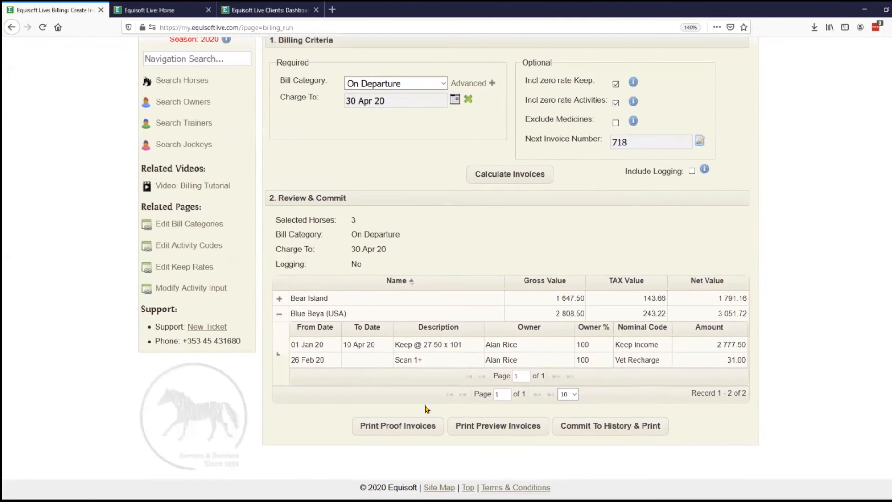
# Print the proof invoices as a PDF, read the Invoice Proof List down to its final totals, and close it
pyautogui.click(472, 431)
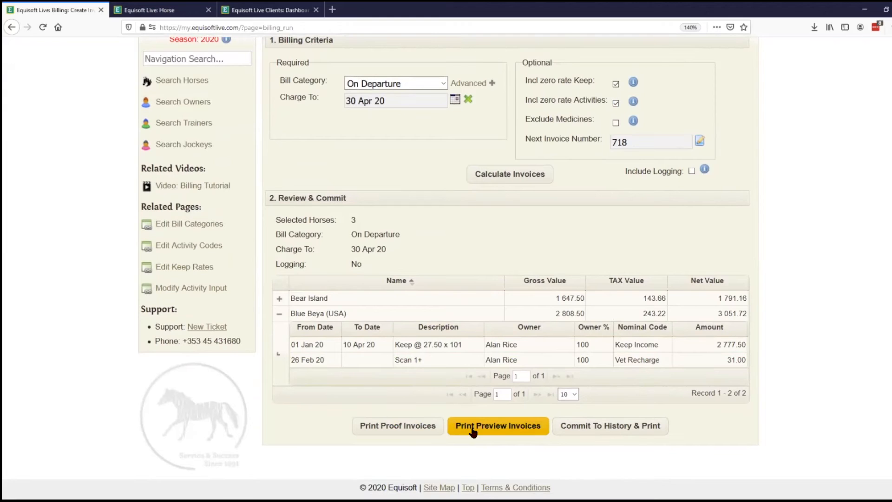
pyautogui.click(408, 427)
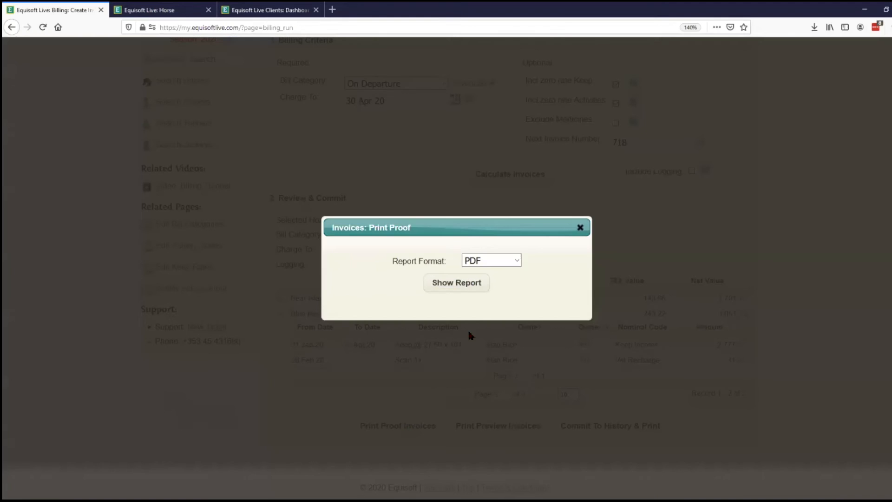
pyautogui.click(463, 282)
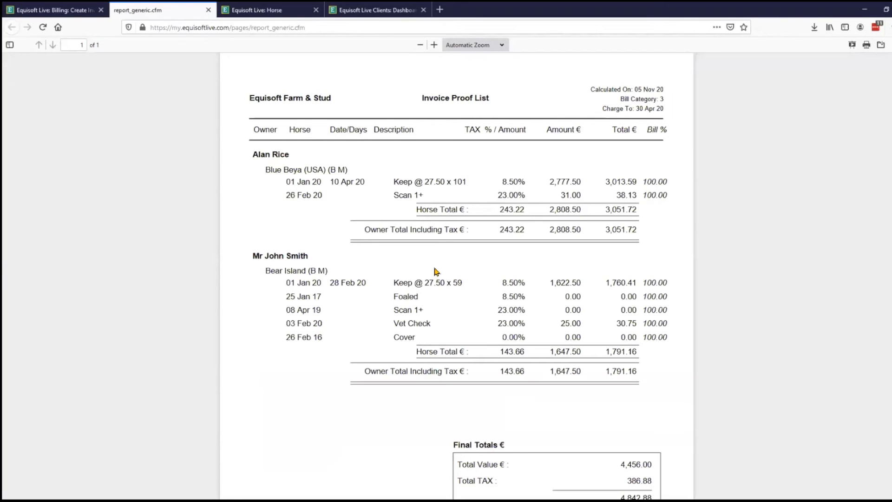
pyautogui.scroll(-4, 454, 269)
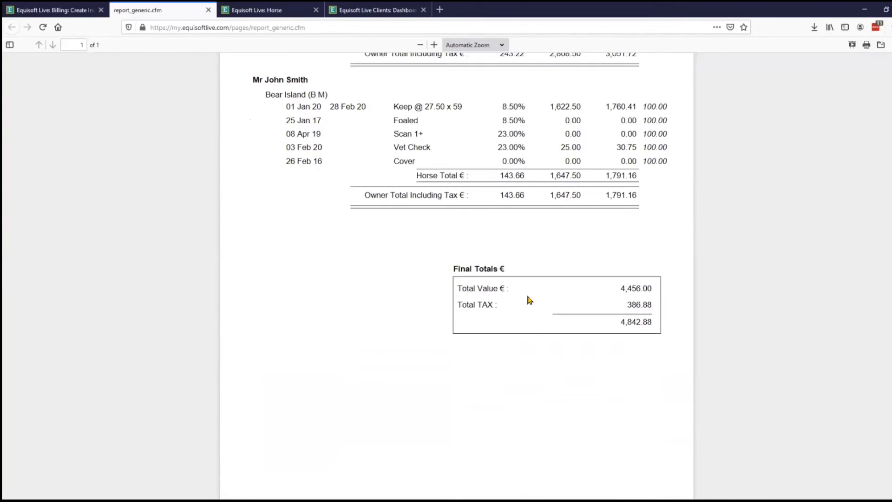
pyautogui.scroll(4, 585, 371)
pyautogui.click(63, 9)
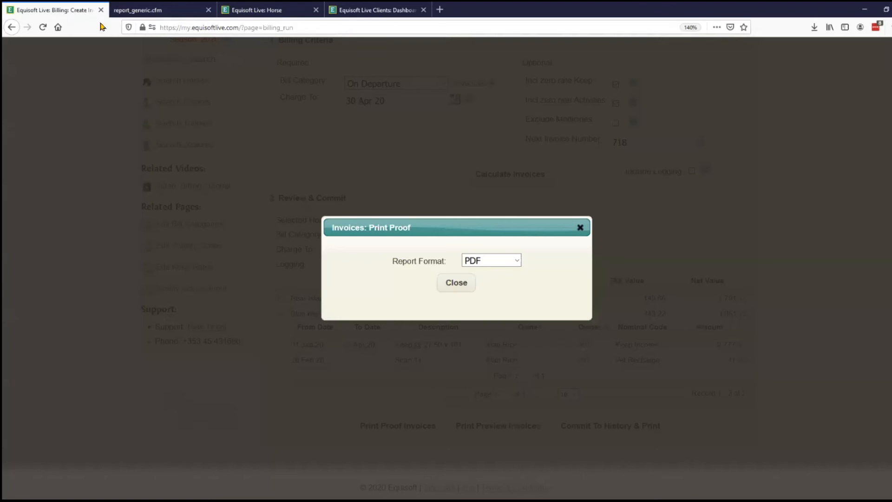
pyautogui.middleClick(144, 16)
pyautogui.click(456, 283)
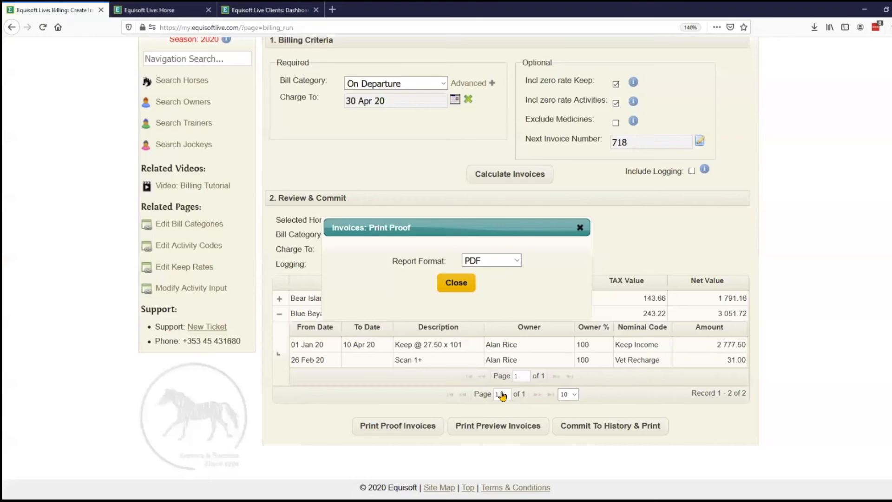
# Print the preview invoices, read both owners' invoices including charges, bank details and totals, and close the report
pyautogui.click(503, 433)
pyautogui.click(457, 283)
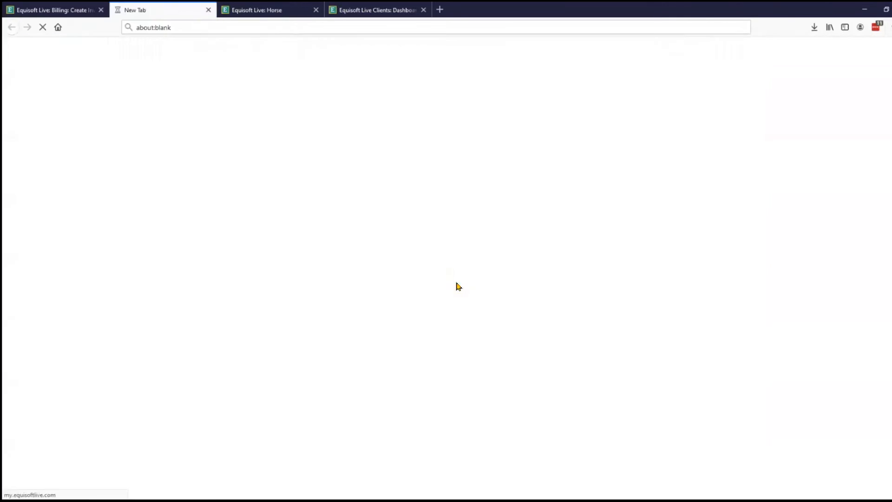
pyautogui.scroll(-2, 435, 275)
pyautogui.scroll(2, 437, 278)
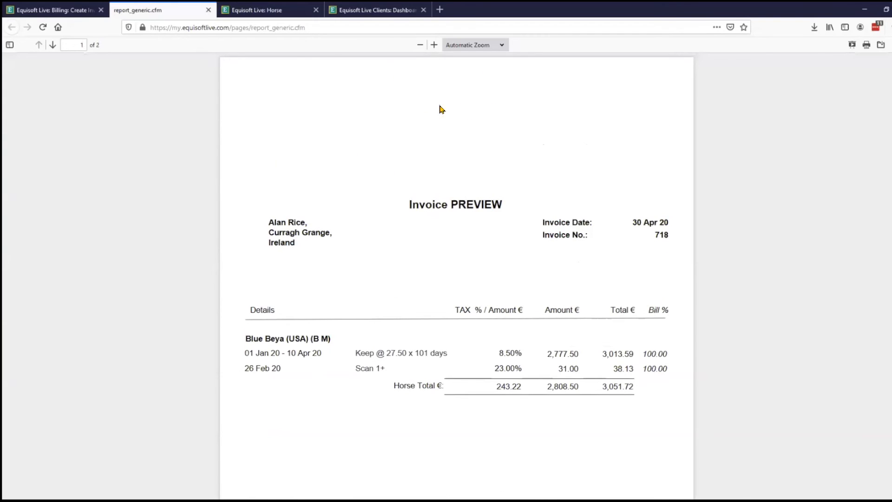
pyautogui.scroll(-1, 504, 193)
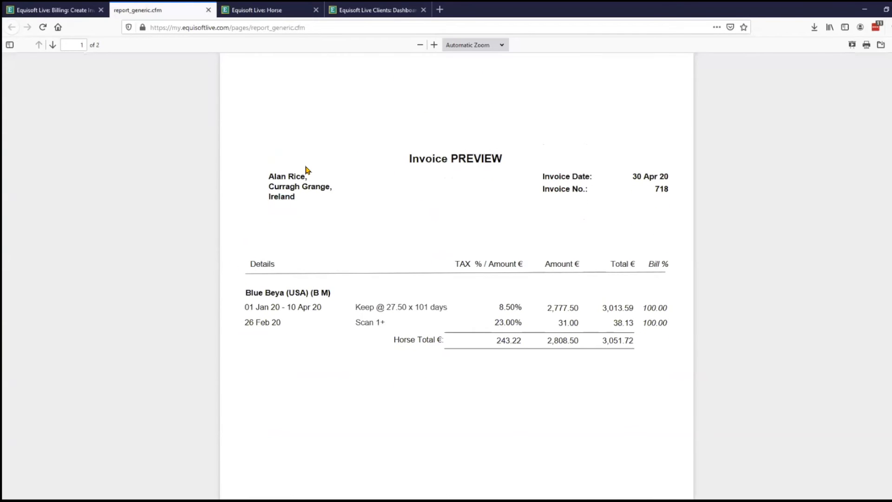
pyautogui.scroll(-4, 347, 213)
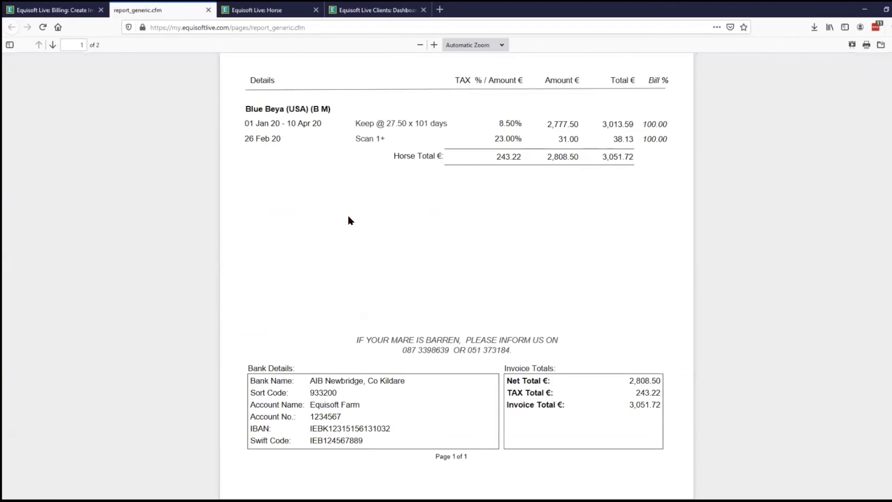
pyautogui.scroll(-1, 427, 321)
pyautogui.scroll(-14, 427, 321)
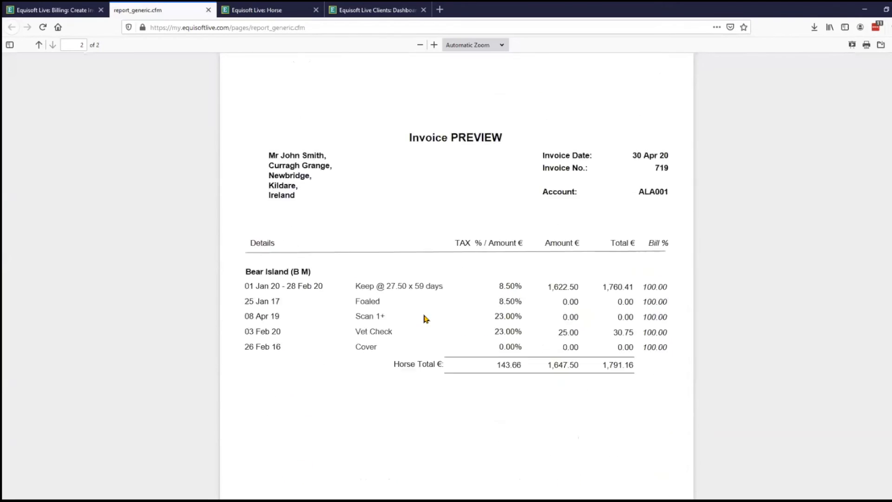
pyautogui.scroll(6, 418, 312)
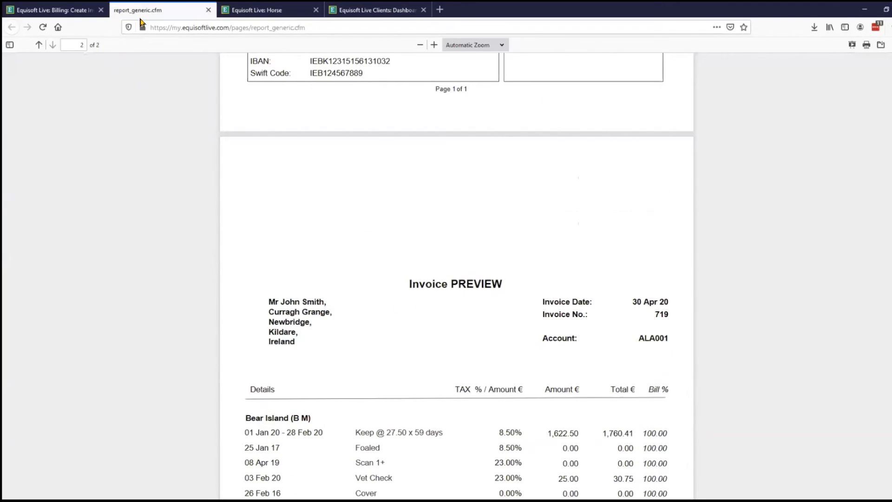
pyautogui.hotkey('ctrl', 'w')
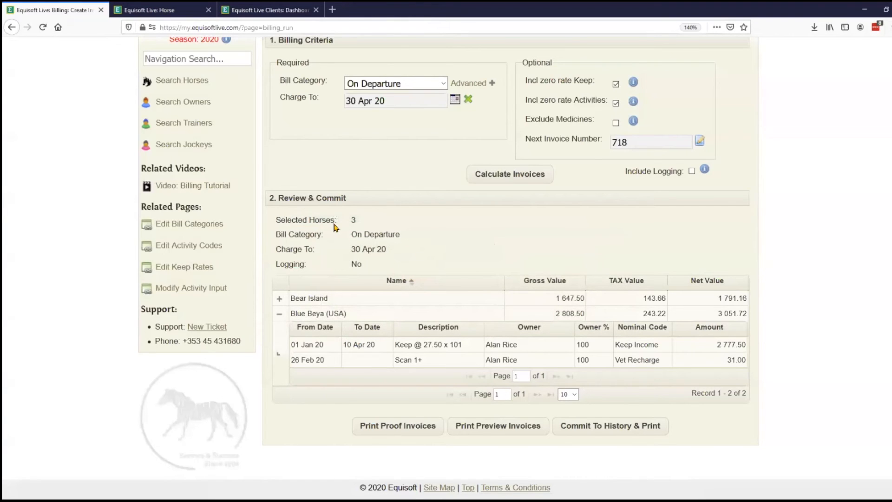
pyautogui.click(603, 426)
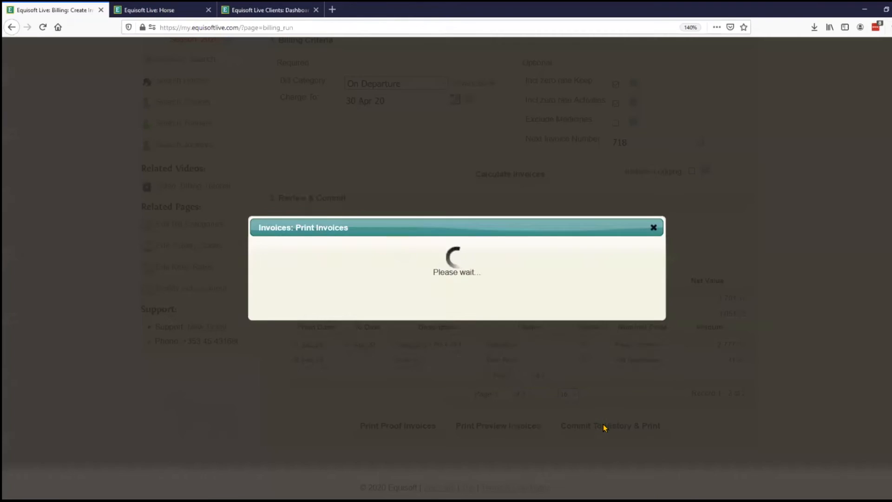
pyautogui.click(427, 319)
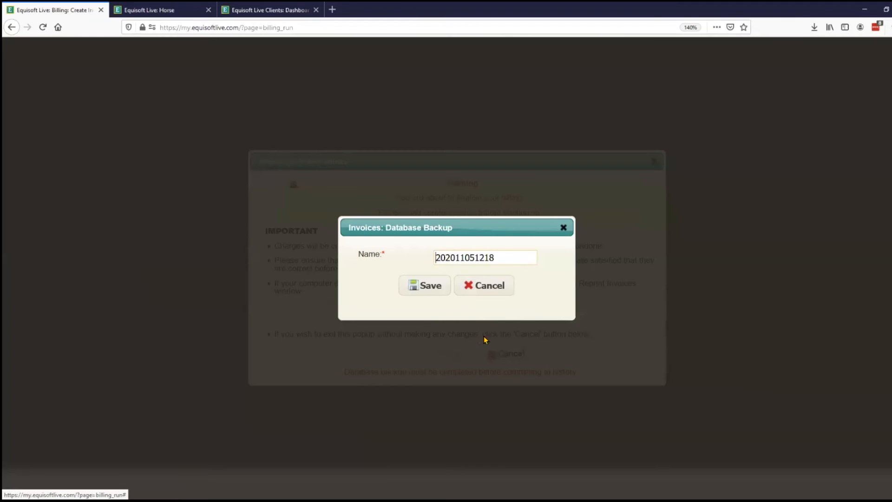
pyautogui.click(431, 295)
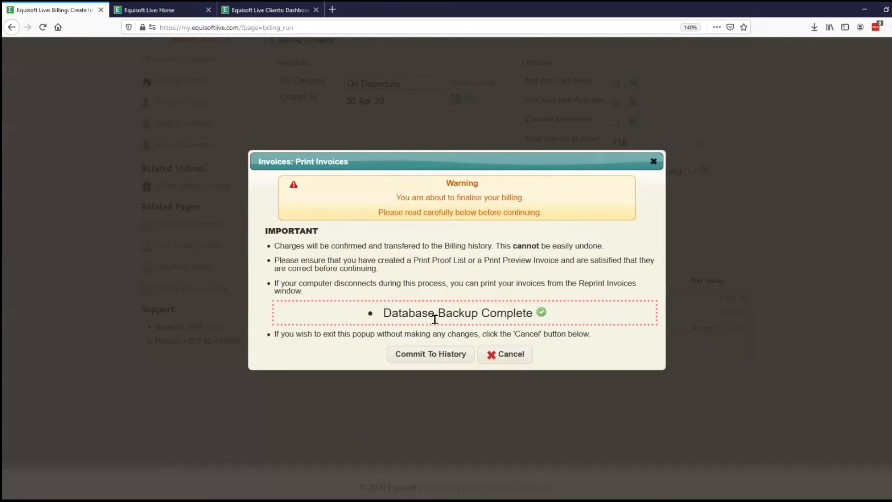
# Commit the calculated invoices to history, check the available report formats, and show the committed invoices as a PDF
pyautogui.click(431, 355)
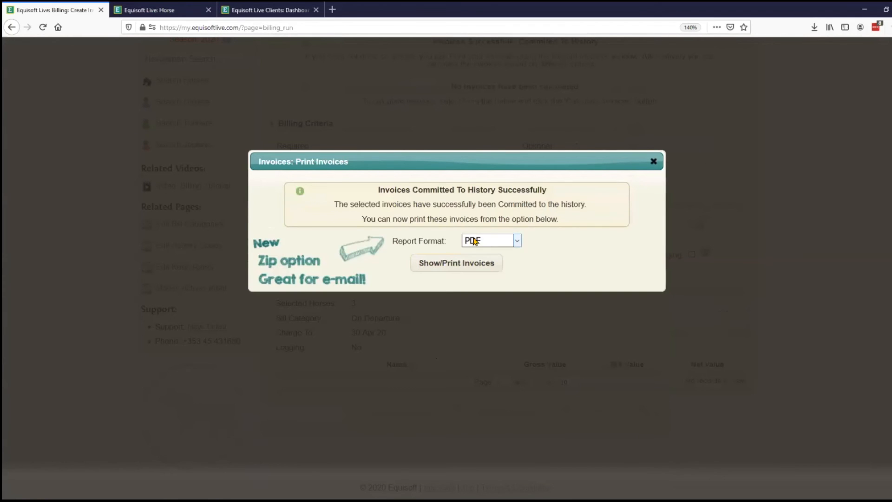
pyautogui.click(513, 241)
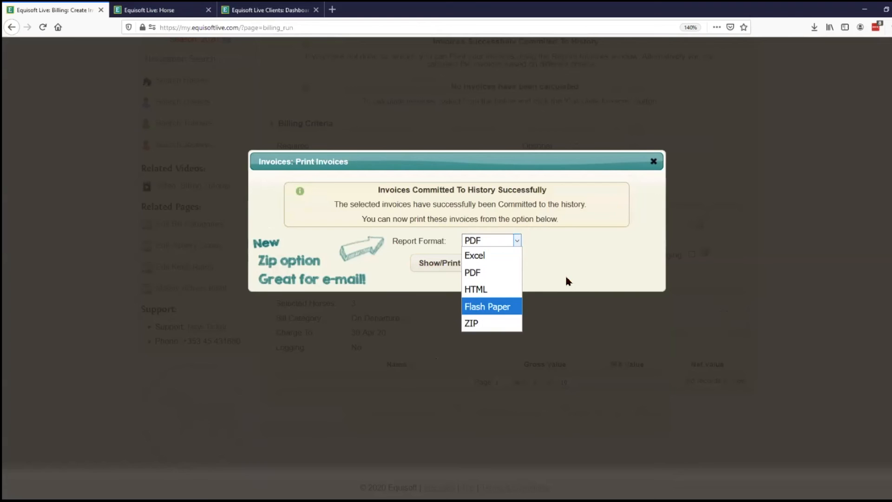
pyautogui.click(574, 247)
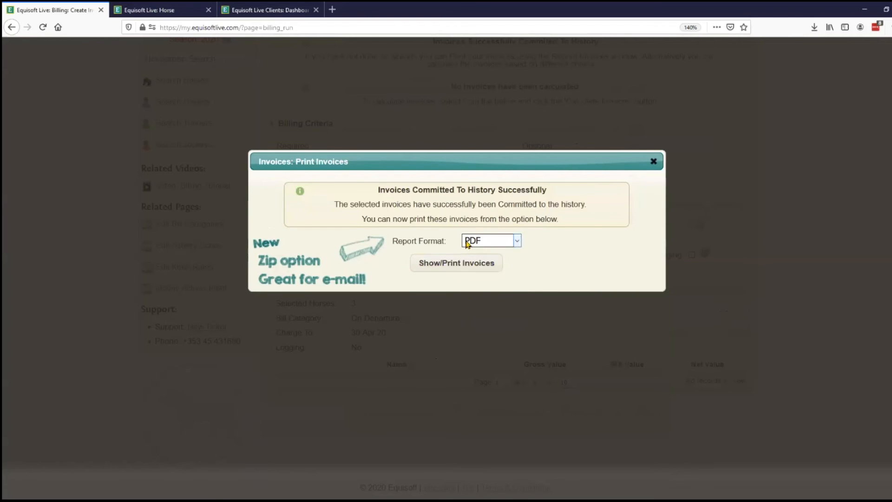
pyautogui.click(430, 272)
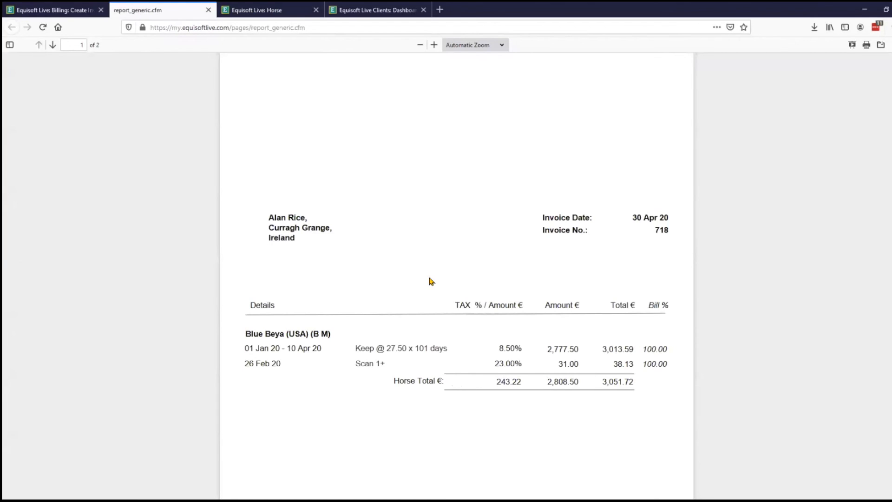
# Read the committed invoice for Blue Beya (USA) down to its totals, and close the PDF report
pyautogui.scroll(-5, 431, 281)
pyautogui.moveTo(364, 289); pyautogui.dragTo(542, 297)
pyautogui.scroll(5, 539, 305)
pyautogui.scroll(-4, 464, 362)
pyautogui.scroll(4, 497, 363)
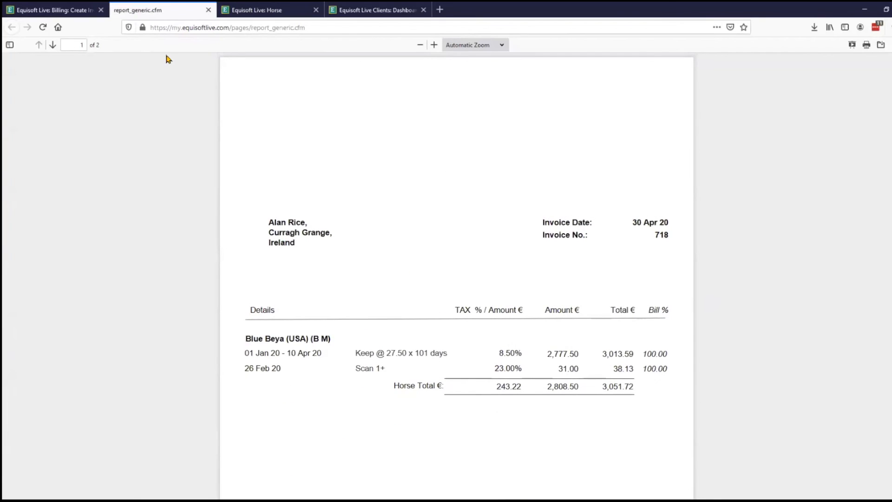
pyautogui.middleClick(158, 13)
pyautogui.click(464, 265)
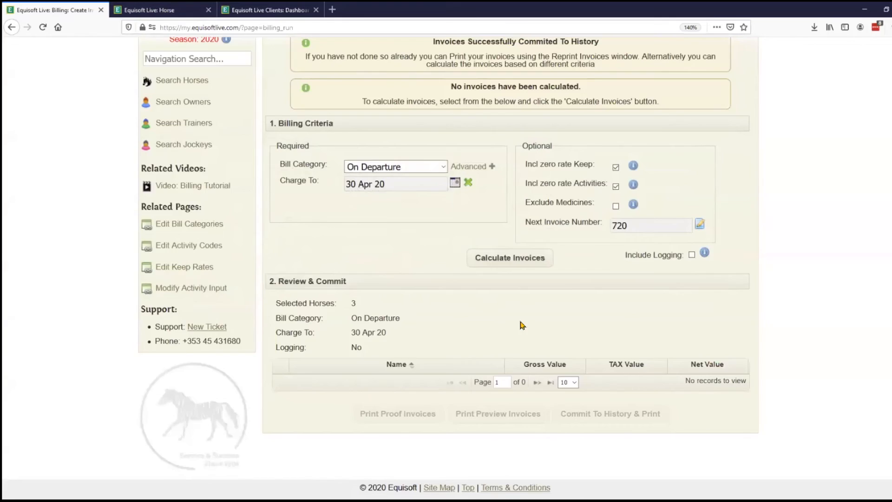
# Look at the Reprint Invoices page and the Export Invoices page with its accounts package options
pyautogui.scroll(2, 522, 325)
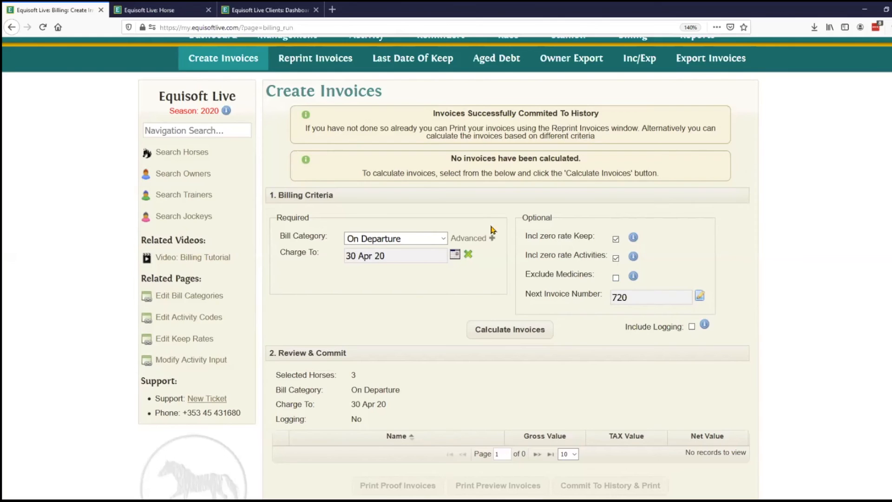
pyautogui.scroll(2, 469, 230)
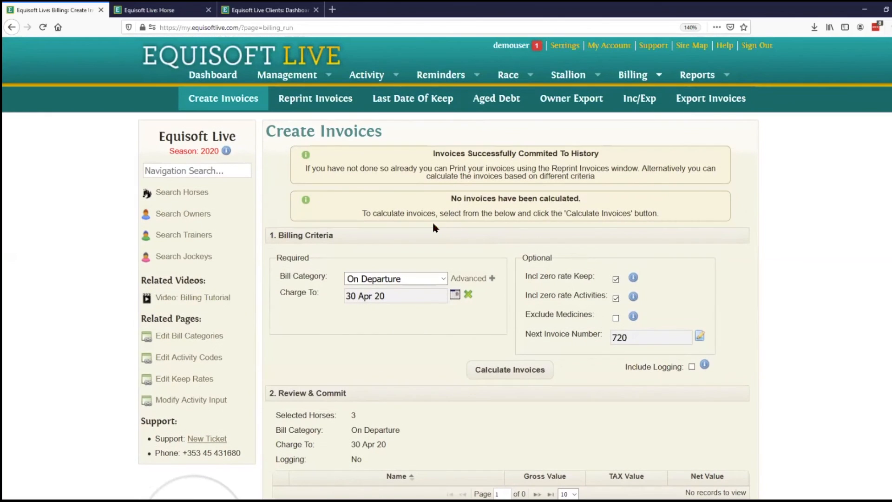
pyautogui.click(325, 107)
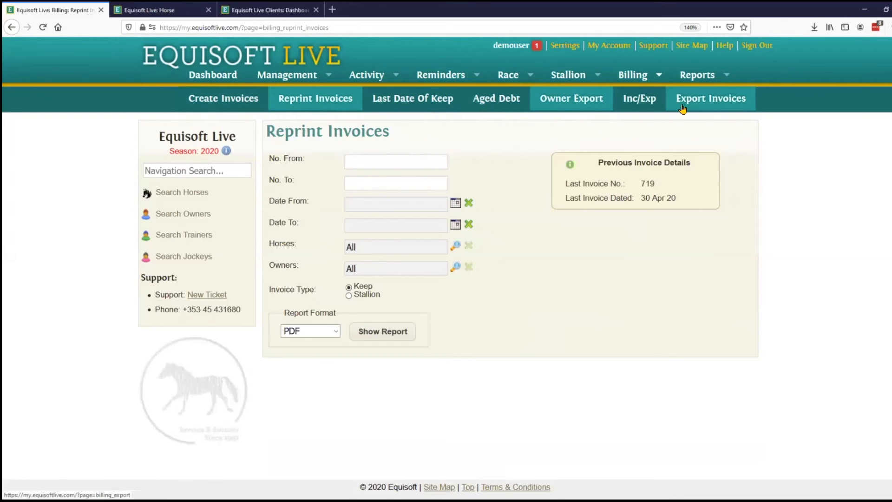
pyautogui.click(711, 98)
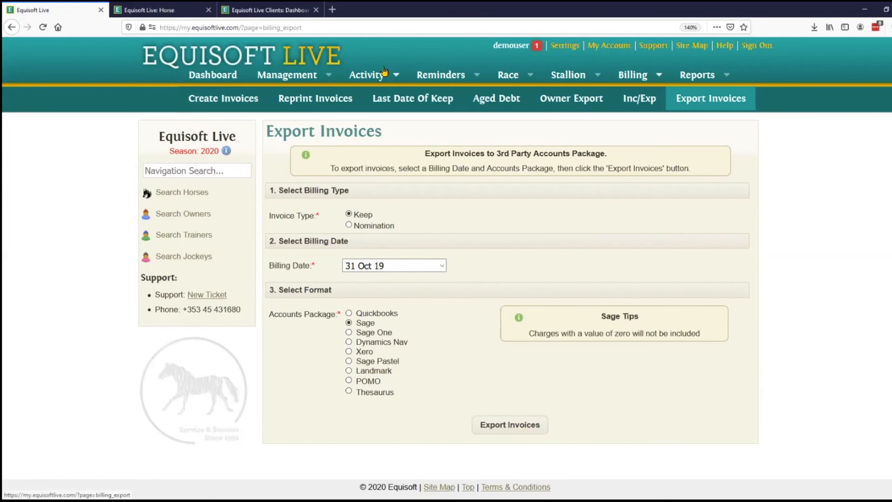
# View the race module's Races, Jockey, Handicap Ratings for Blue Beya (USA), and Training Schedule pages
pyautogui.moveTo(503, 82)
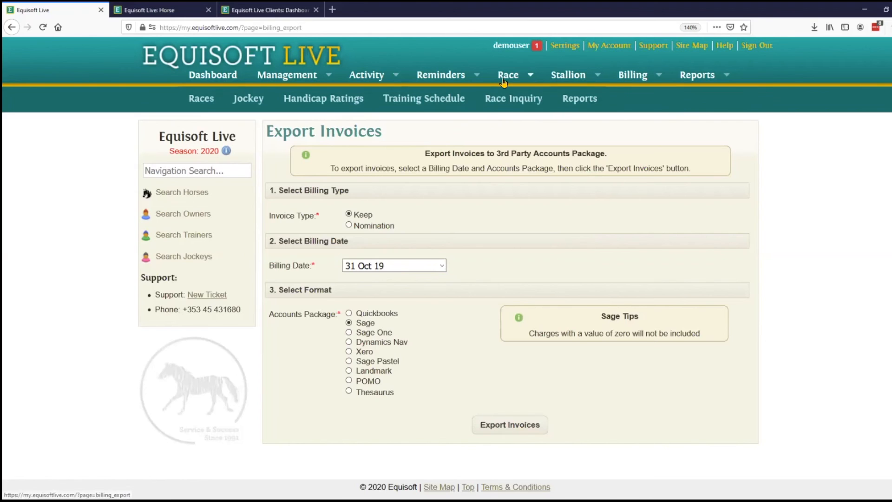
pyautogui.click(202, 98)
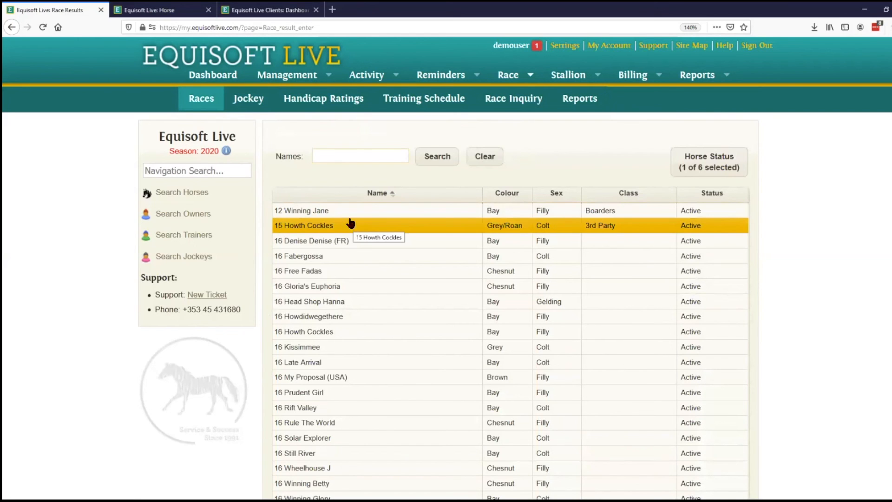
pyautogui.click(253, 104)
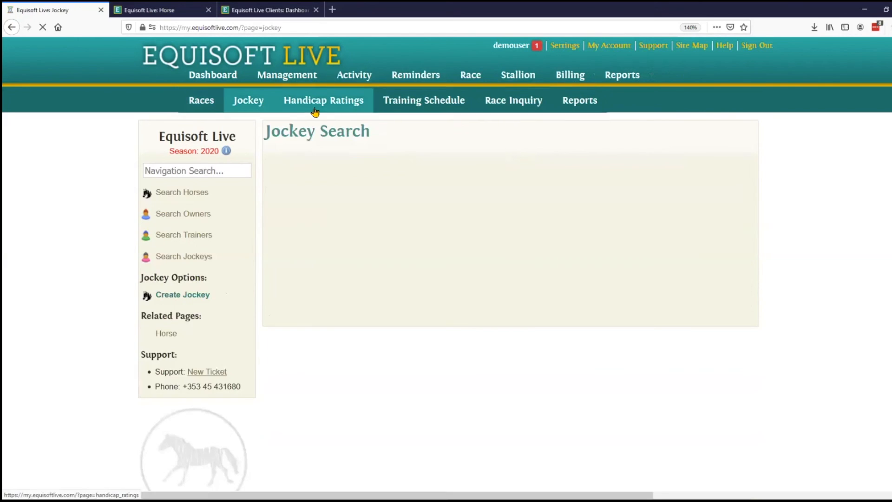
pyautogui.click(344, 99)
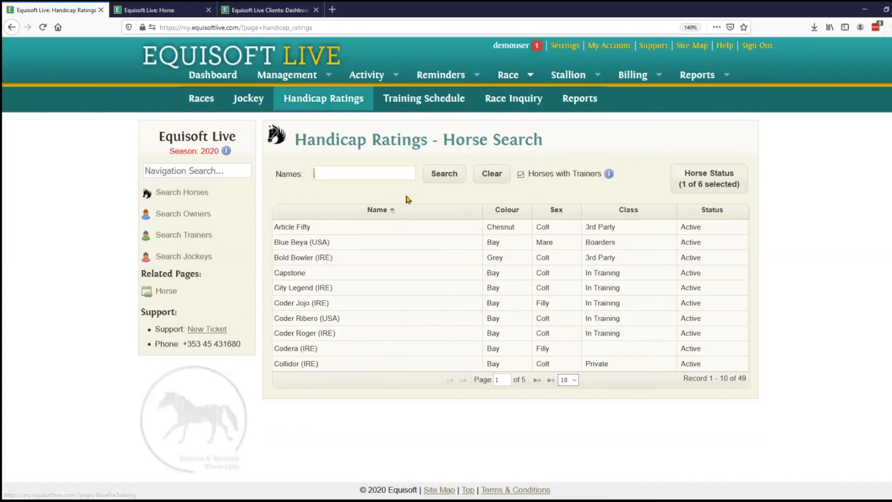
pyautogui.click(400, 241)
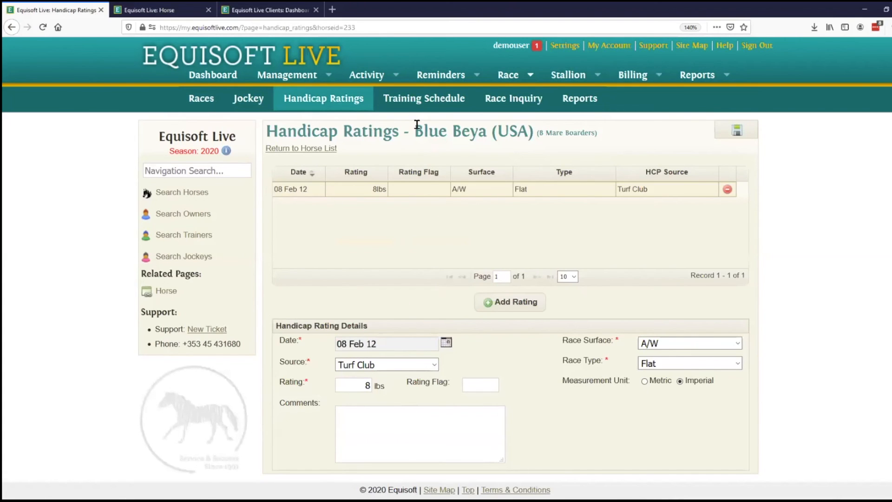
pyautogui.click(419, 108)
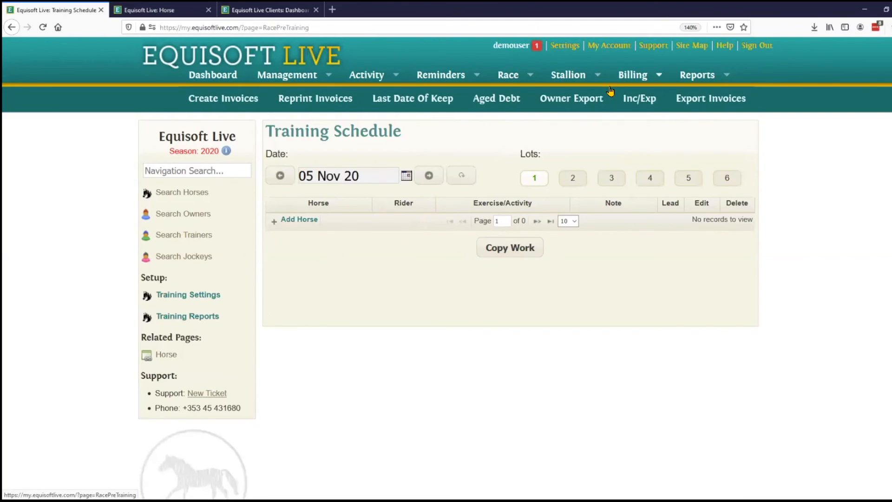
# Open the Goffs Arqana 2020 Breeze Up Sale (Doncaster) from the sales records to view its sale list
pyautogui.moveTo(335, 75)
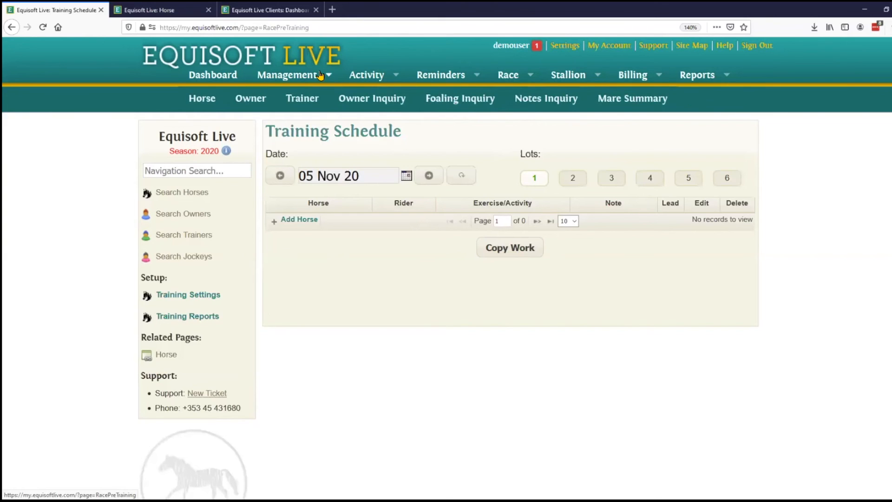
pyautogui.moveTo(358, 88)
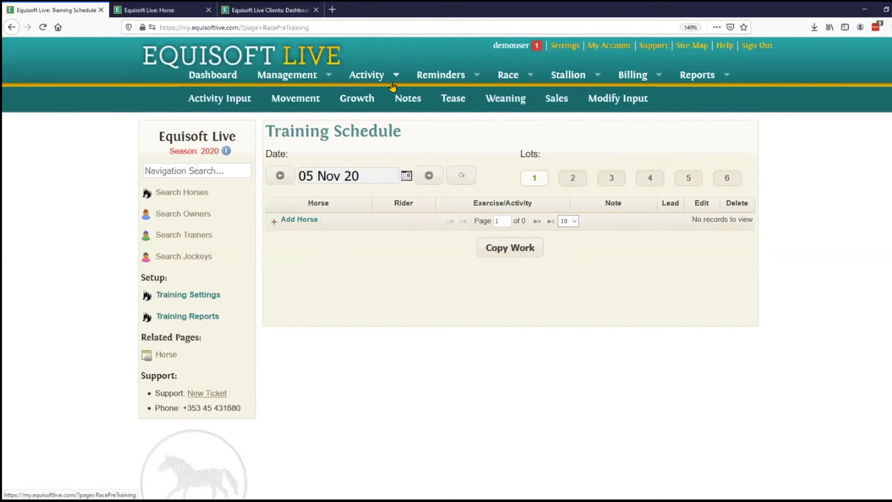
pyautogui.click(552, 111)
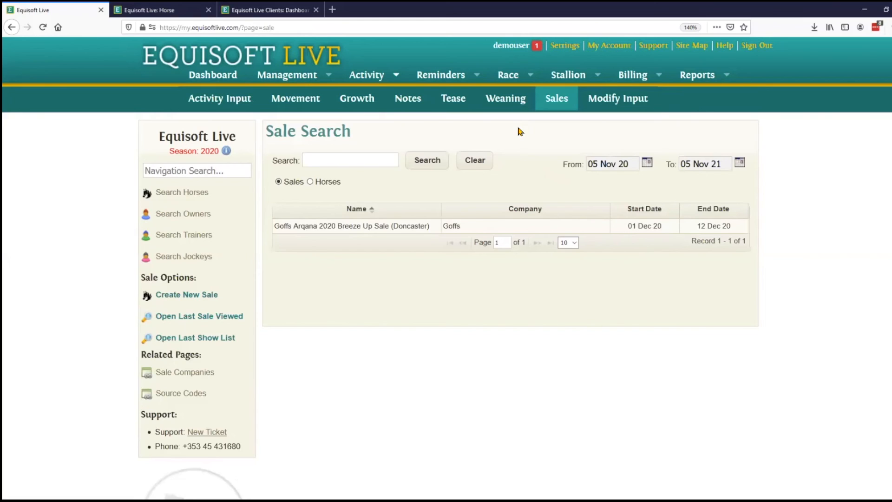
pyautogui.click(417, 232)
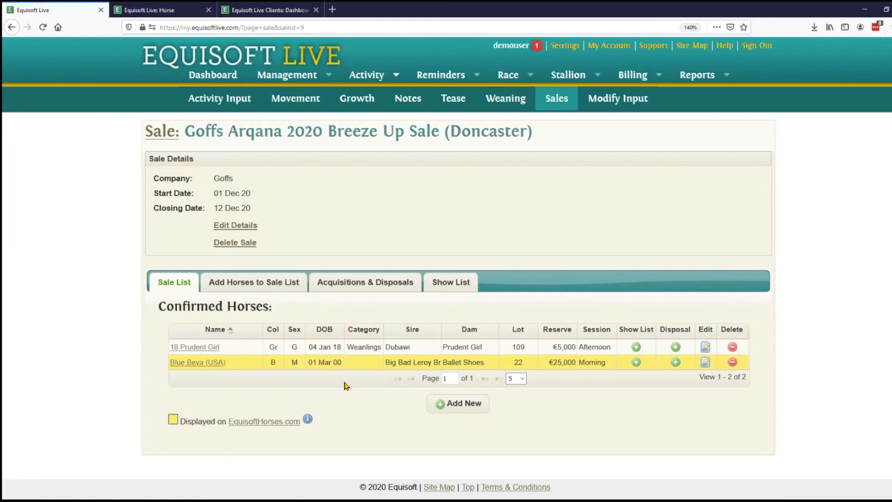
# Open Blue Beya (USA)'s sale entry, view the linked EquisoftHorses.com site, and close the entry
pyautogui.click(705, 367)
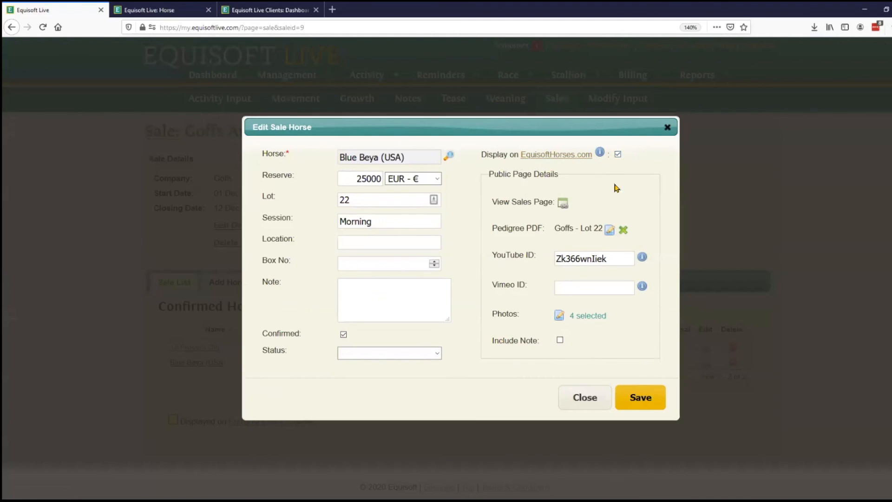
pyautogui.click(547, 162)
pyautogui.click(163, 13)
pyautogui.click(93, 13)
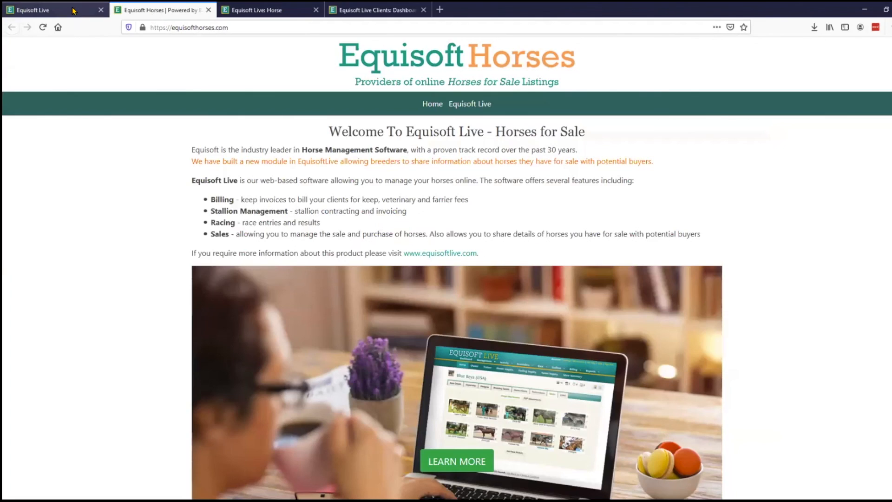
pyautogui.click(670, 125)
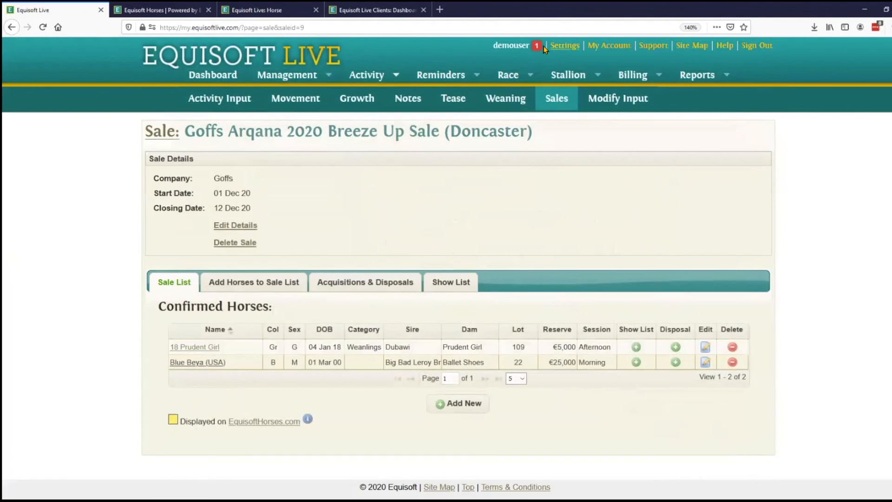
# Find the Equisoft API section in the company settings and open its public address page in a separate browser tab
pyautogui.click(563, 46)
pyautogui.scroll(-6, 542, 312)
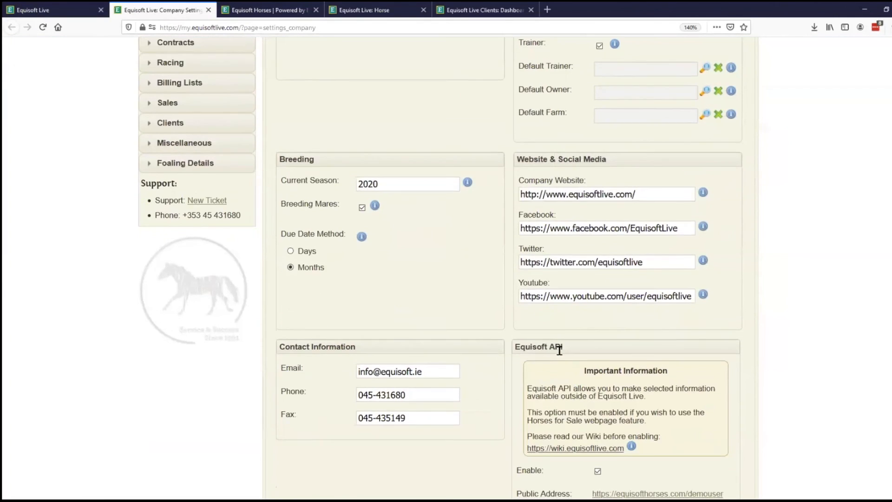
pyautogui.scroll(-3, 560, 351)
pyautogui.click(631, 377)
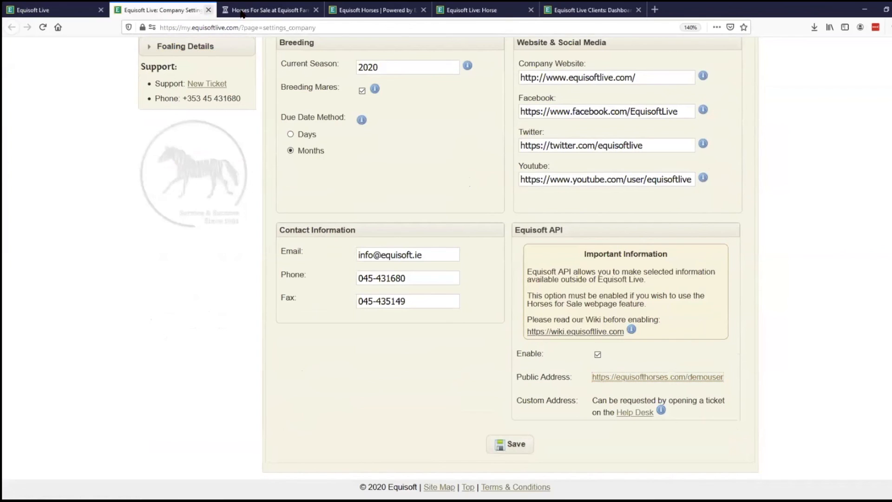
pyautogui.click(245, 10)
# Switch Blue Beya (USA)'s display on EquisoftHorses.com off and on again in the sale entry, and close it without saving
pyautogui.click(95, 10)
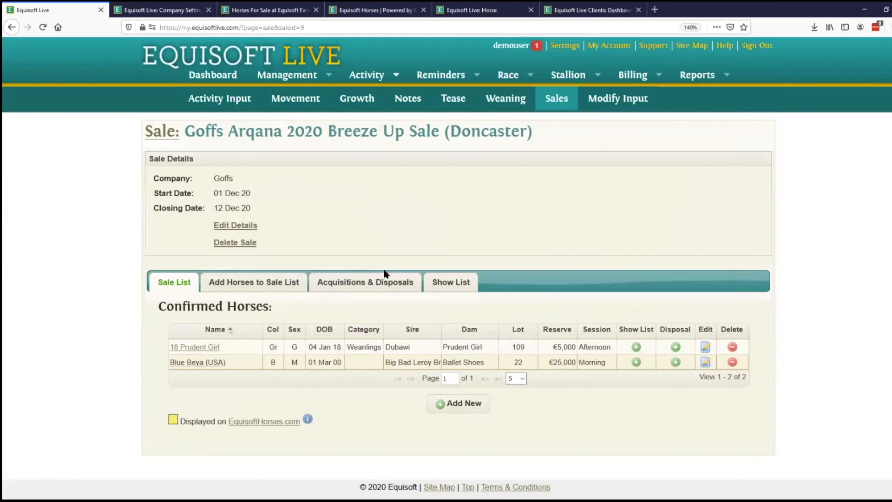
pyautogui.click(705, 362)
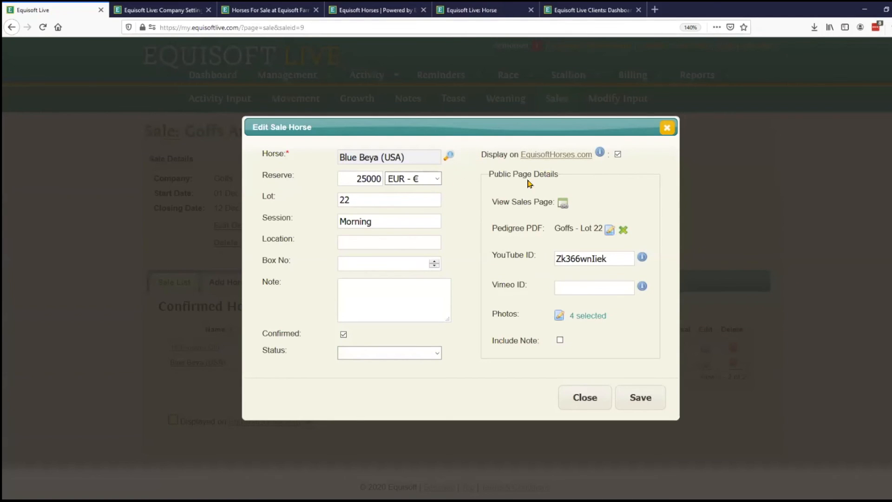
pyautogui.click(618, 154)
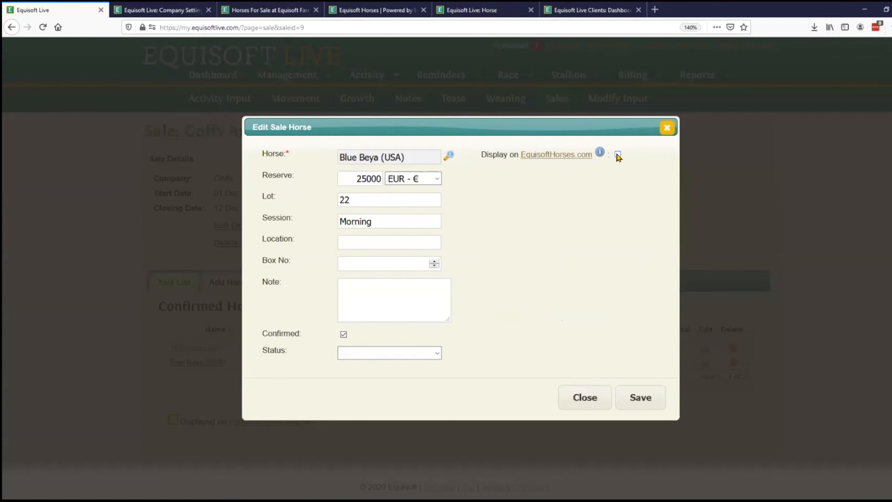
pyautogui.click(618, 155)
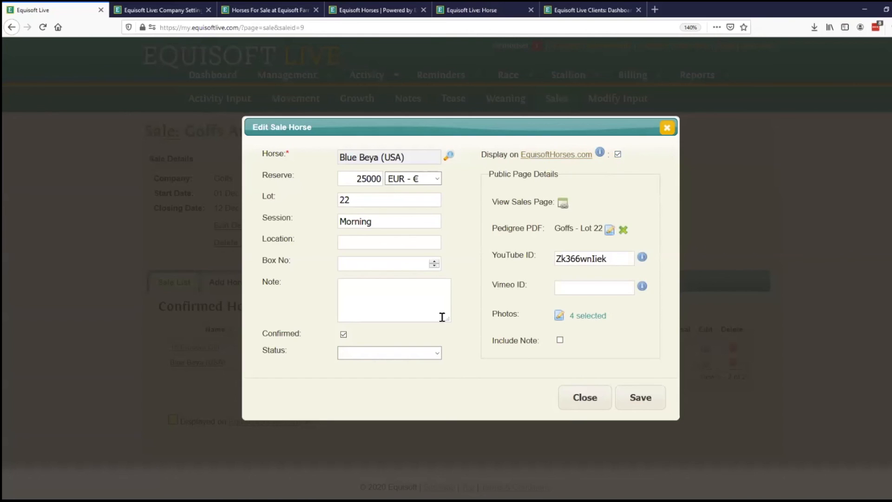
pyautogui.click(584, 397)
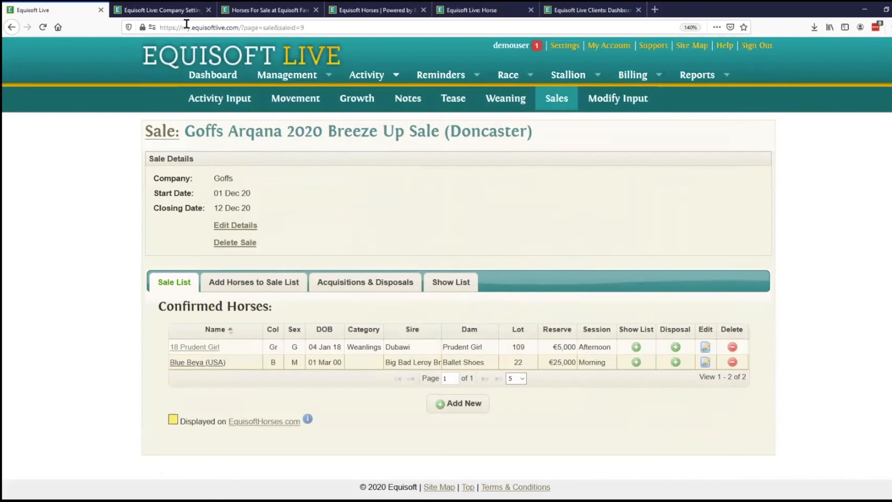
# View Blue Beya (USA)'s listing on the public Horses for Sale page and return to the Goffs sale
pyautogui.click(270, 10)
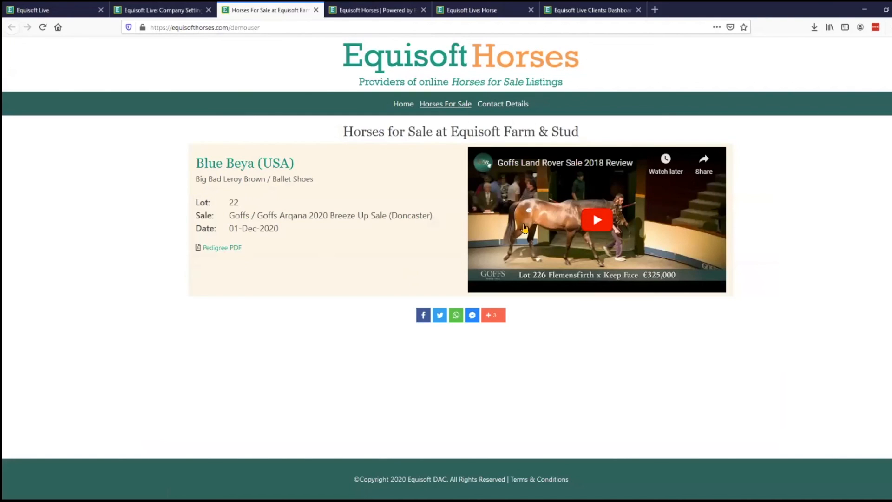
pyautogui.click(149, 15)
pyautogui.click(58, 12)
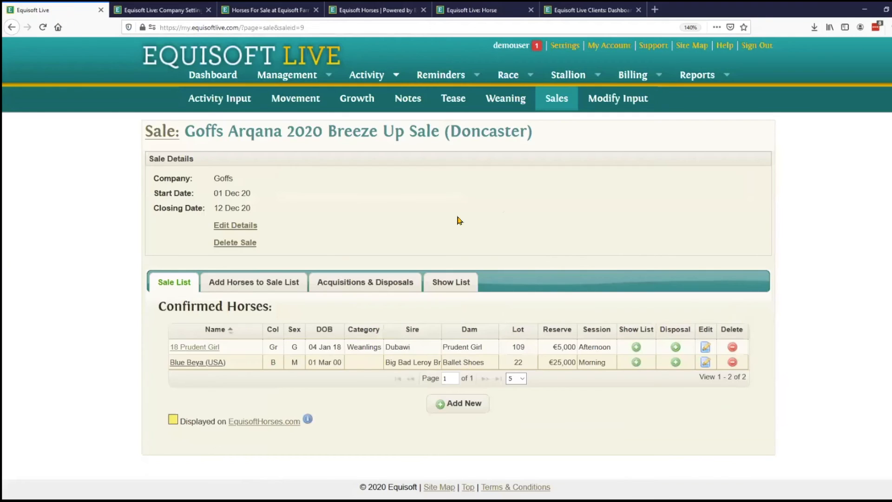
# Reopen Blue Beya (USA)'s sale entry and examine its reserve, lot and the available status options
pyautogui.click(708, 368)
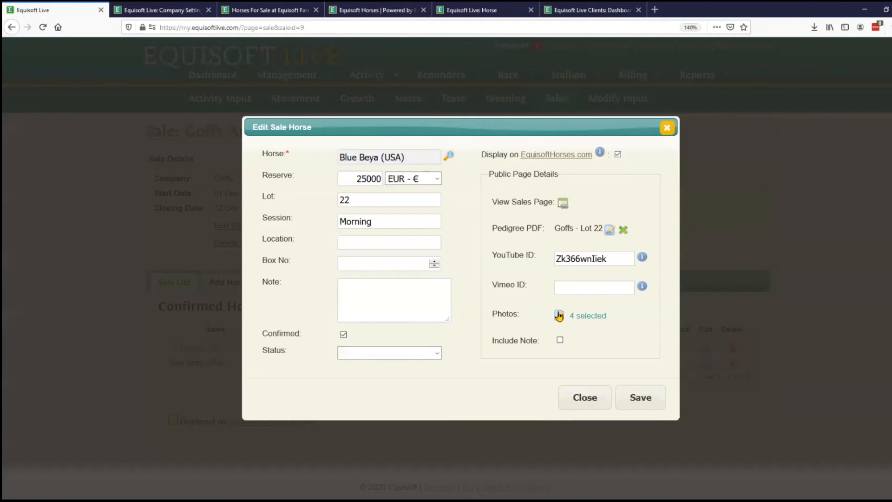
pyautogui.doubleClick(361, 179)
pyautogui.doubleClick(361, 202)
pyautogui.click(437, 352)
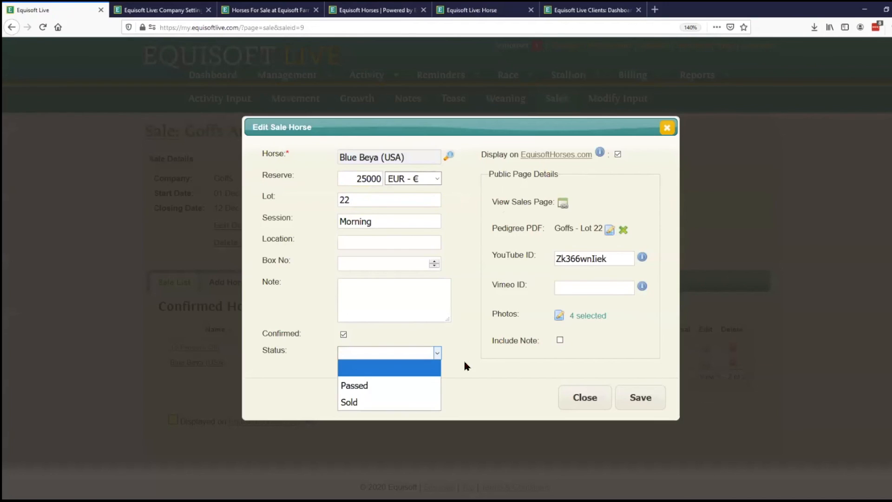
pyautogui.click(459, 338)
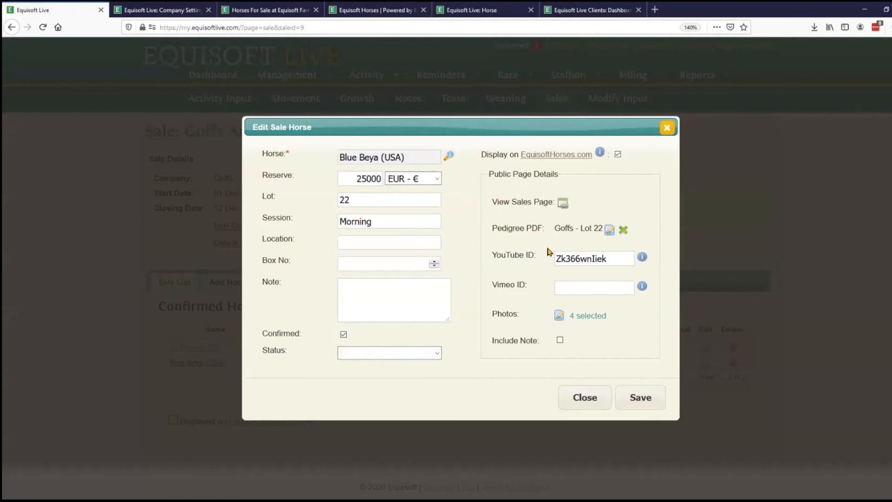
# Save Blue Beya (USA)'s sale entry and close the two public EquisoftHorses pages
pyautogui.click(631, 398)
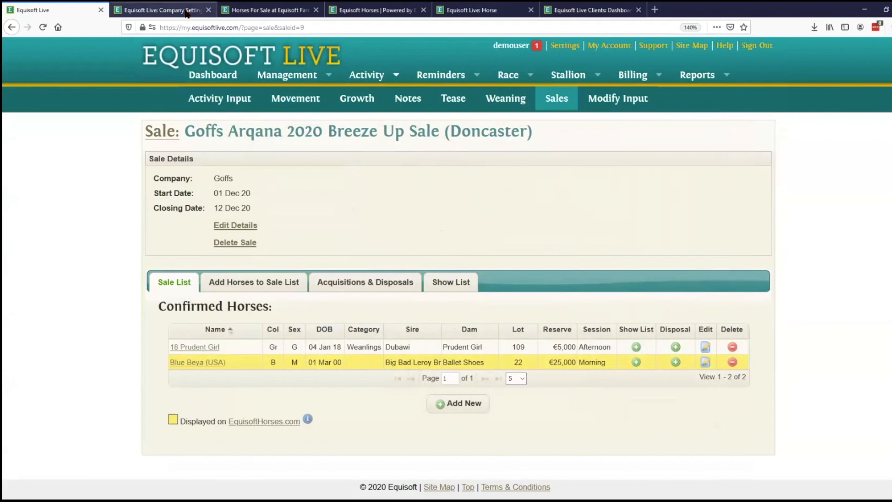
pyautogui.click(261, 11)
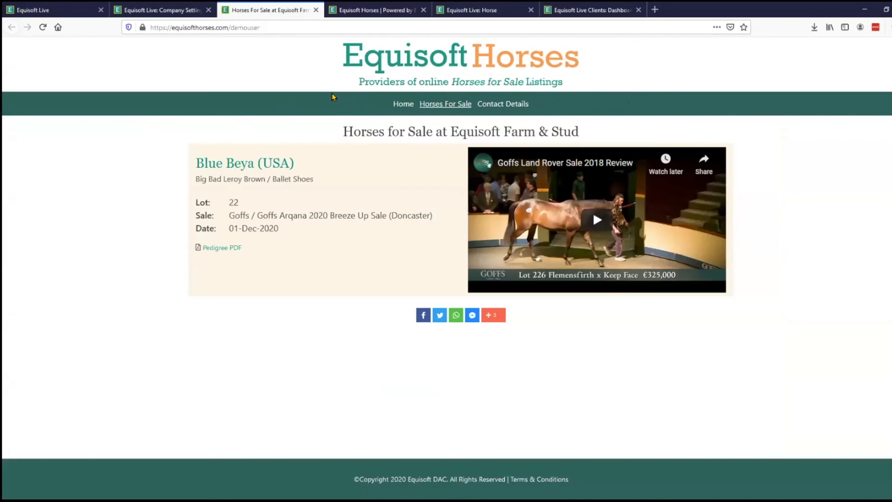
pyautogui.middleClick(267, 16)
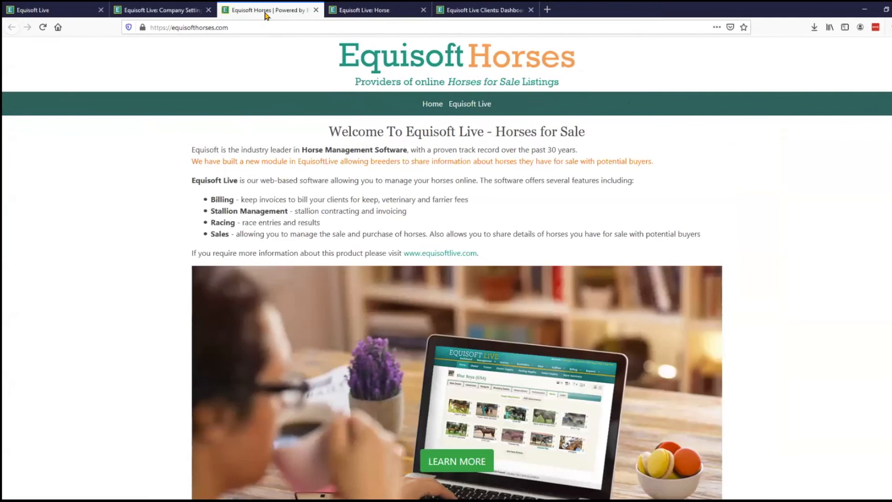
pyautogui.middleClick(263, 15)
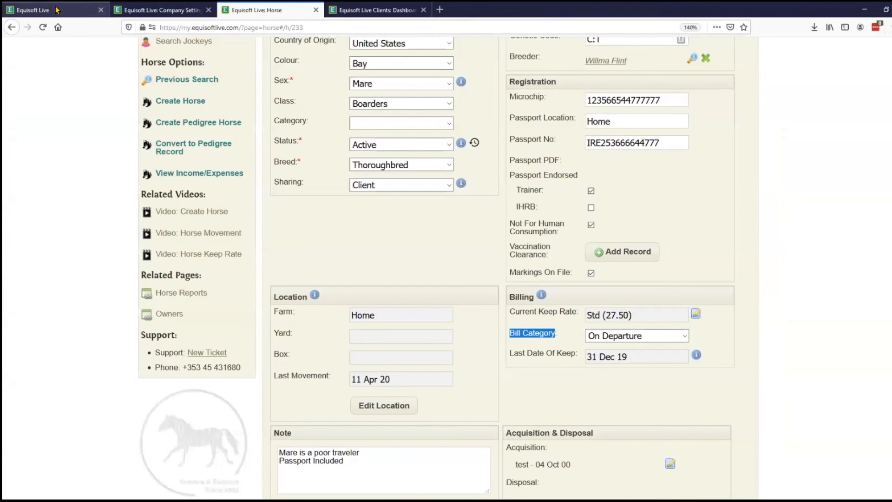
# Return to the horse search filtered by "blue" and reopen Blue Beya (USA)'s record
pyautogui.scroll(5, 409, 204)
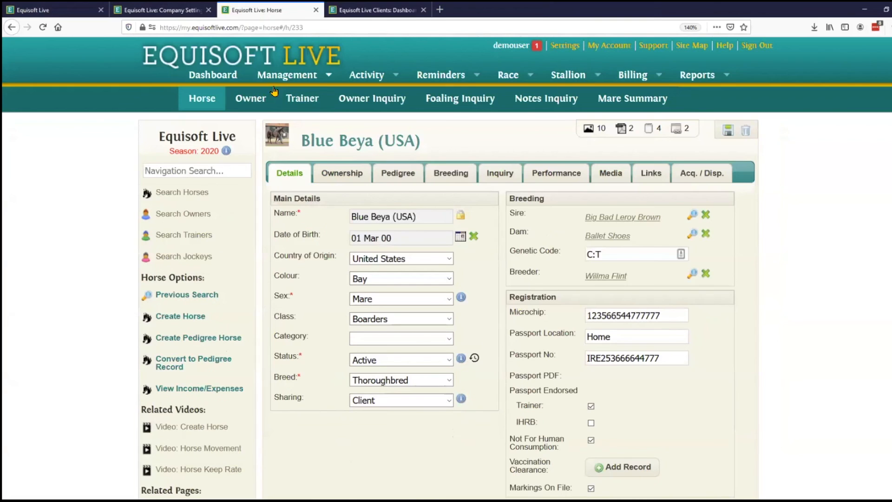
pyautogui.click(221, 98)
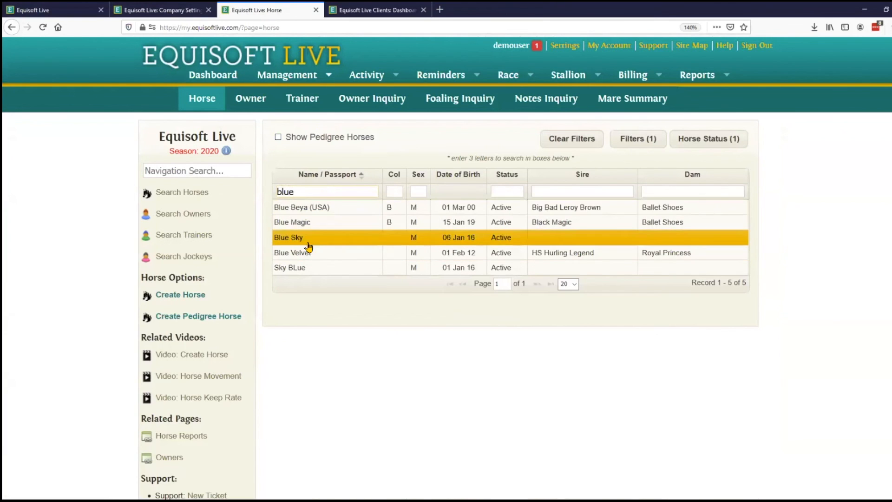
pyautogui.click(316, 209)
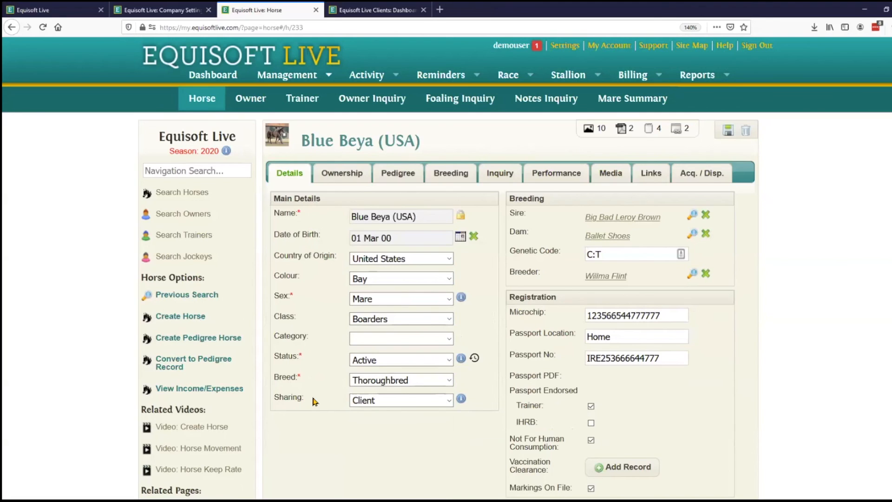
# Switch Blue Beya (USA)'s sharing to Private and back to Client
pyautogui.click(375, 402)
pyautogui.click(365, 415)
pyautogui.click(369, 400)
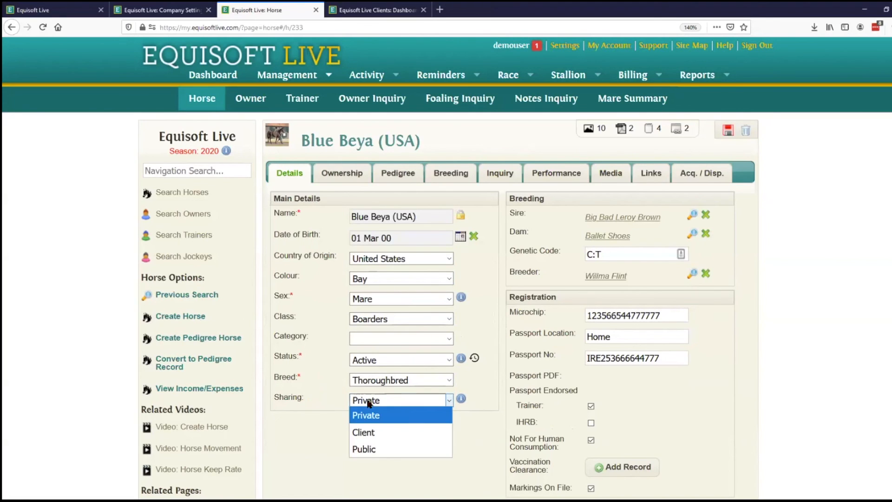
pyautogui.click(363, 430)
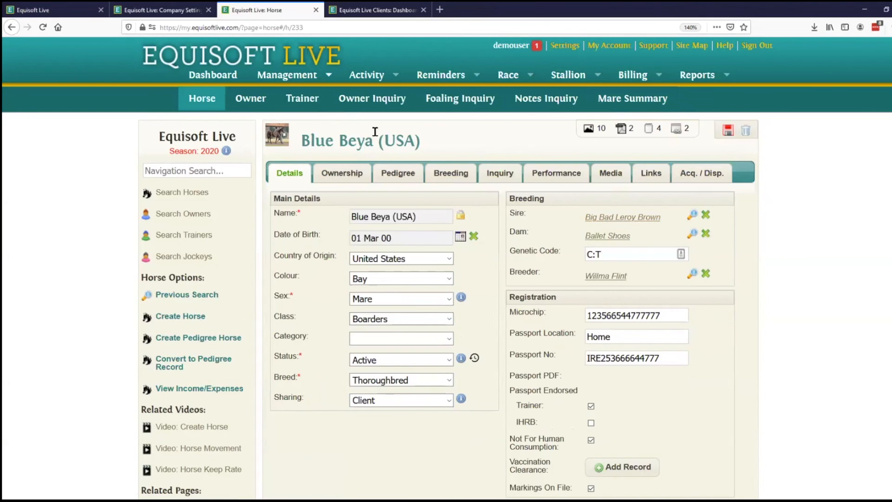
pyautogui.click(367, 74)
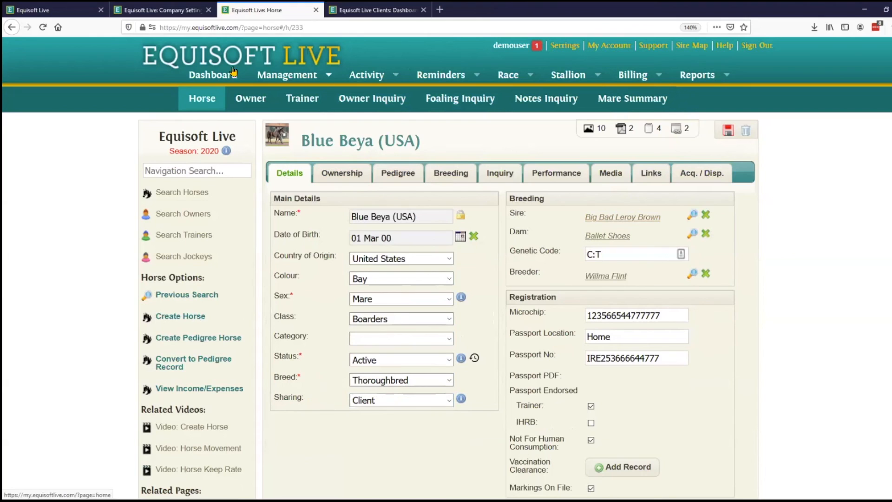
# Close the company settings page, switch to the Equisoft Live Clients portal and sign in with the stored e-mail and password
pyautogui.middleClick(169, 8)
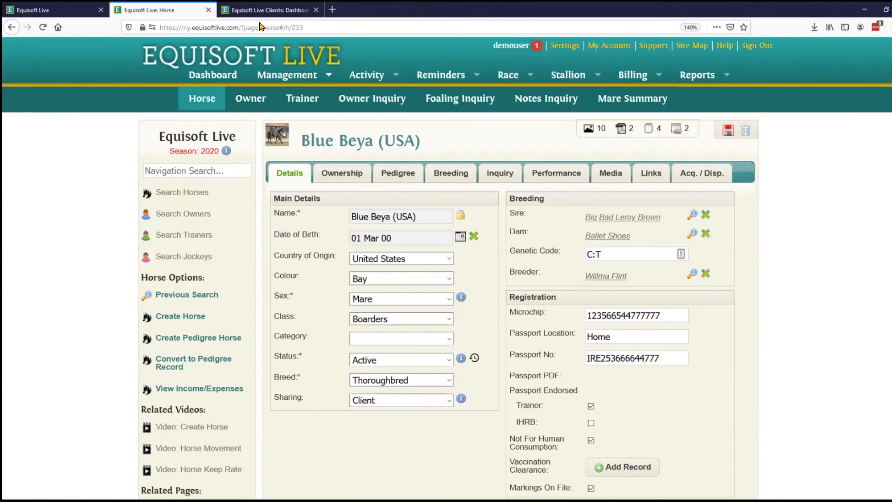
pyautogui.click(265, 10)
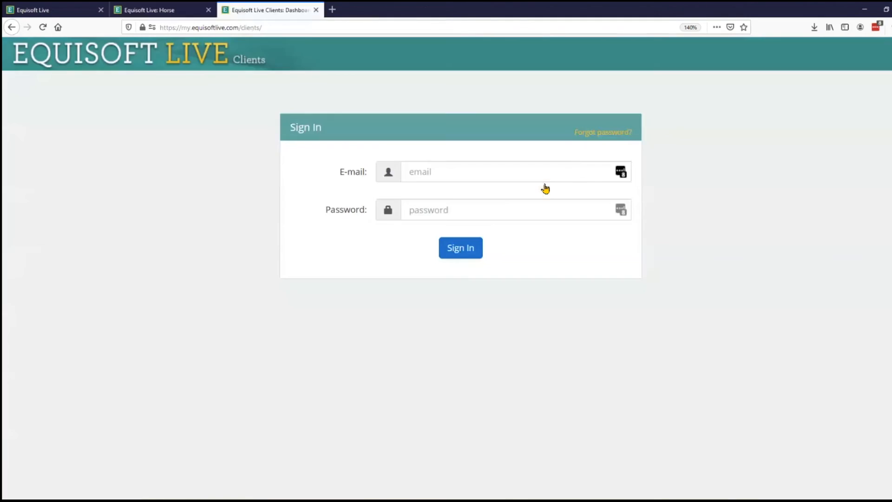
pyautogui.click(617, 174)
pyautogui.click(449, 247)
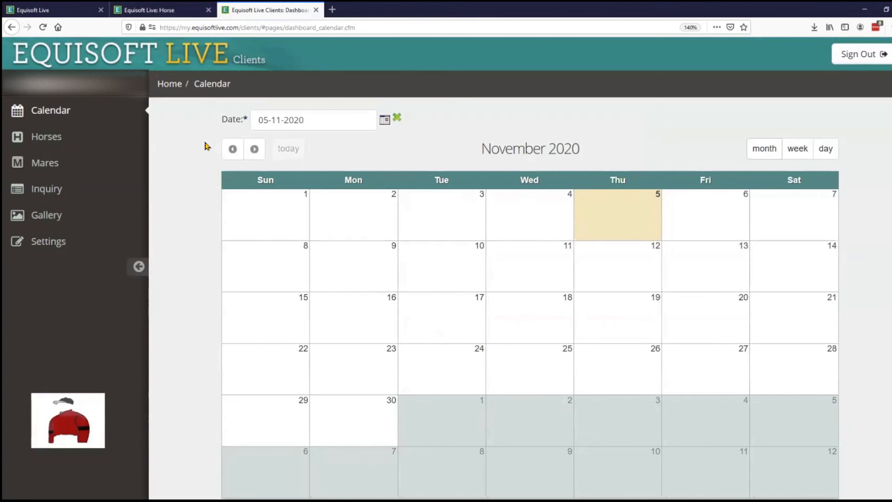
# Search the client's horses for "blue", and view the 19 Blue Beya (USA) record and the list of mares
pyautogui.click(98, 139)
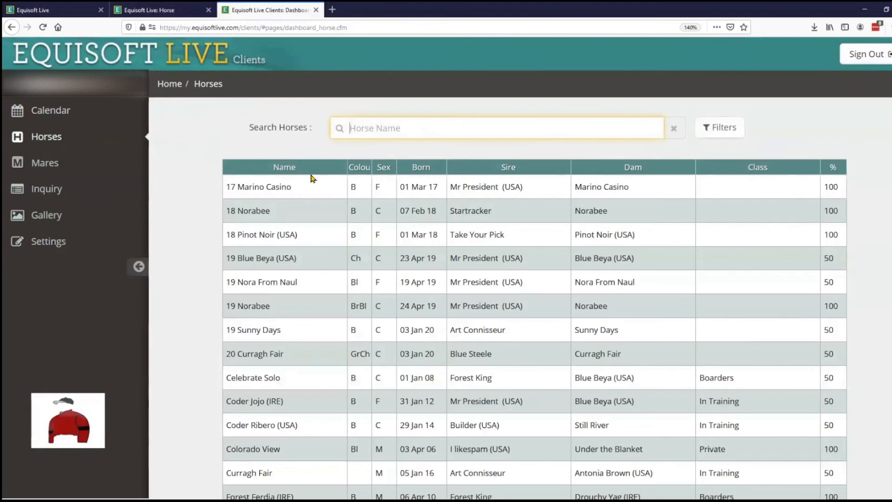
pyautogui.write('blue')
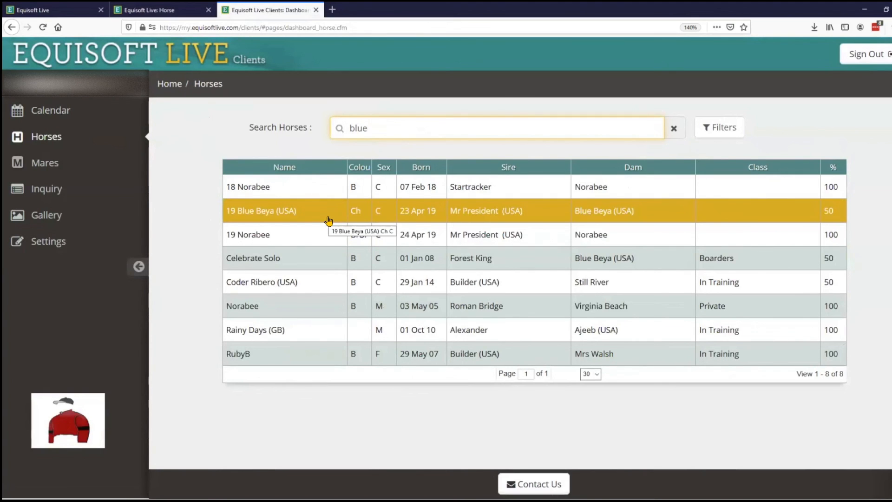
pyautogui.click(312, 214)
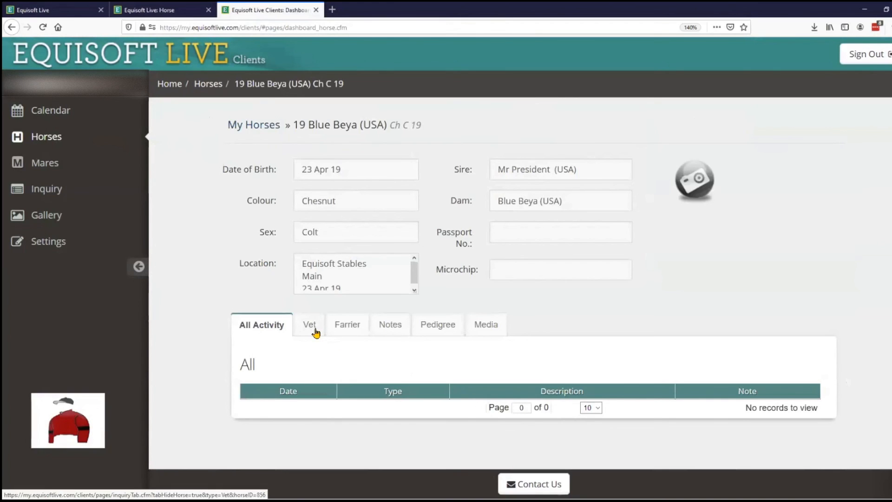
pyautogui.click(108, 166)
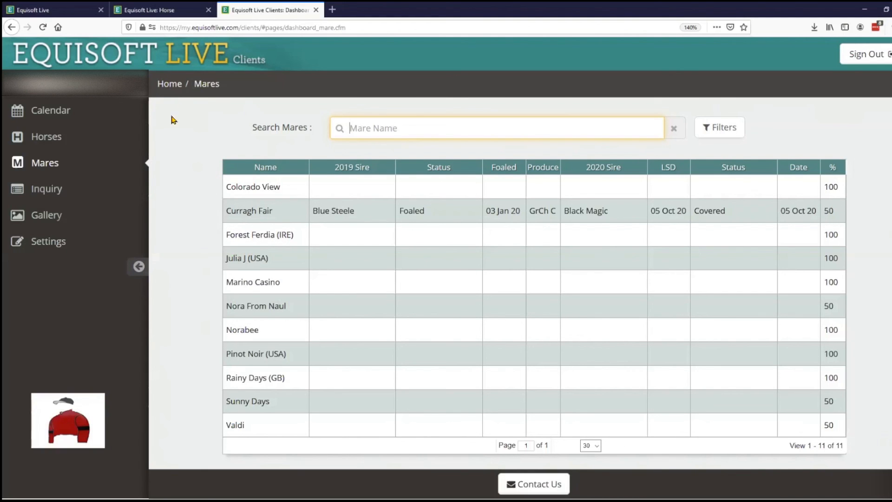
# Return to the main Equisoft Live site and leave Blue Beya (USA)'s record unsaved to open Activity Input
pyautogui.click(158, 10)
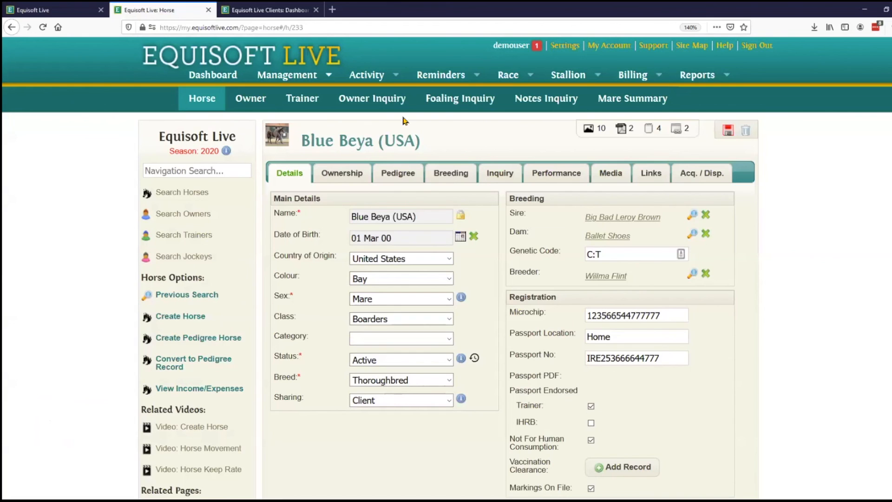
pyautogui.moveTo(366, 75)
pyautogui.click(220, 98)
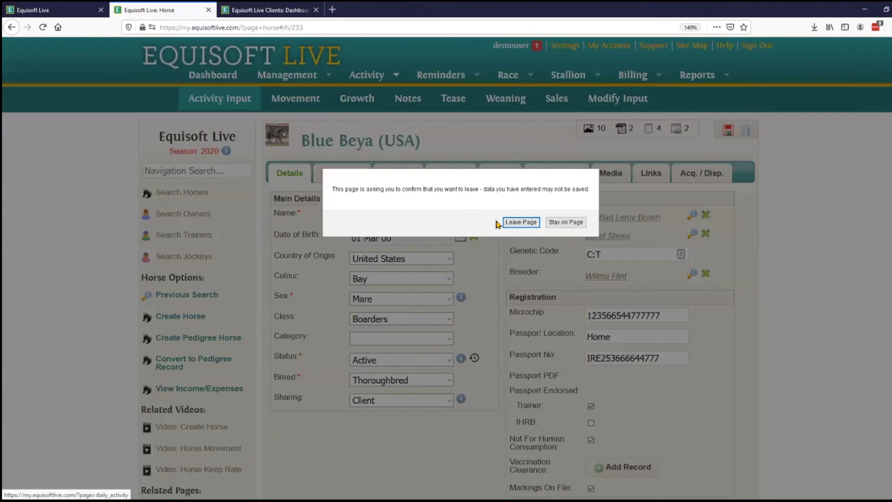
pyautogui.click(510, 222)
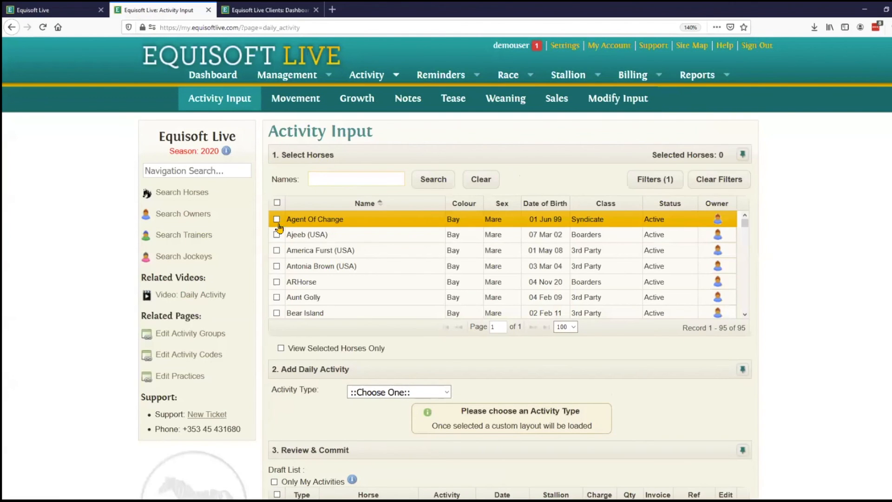
# Select Agent Of Change for a Vet activity and set the activity's client sharing to Client
pyautogui.click(278, 218)
pyautogui.click(372, 409)
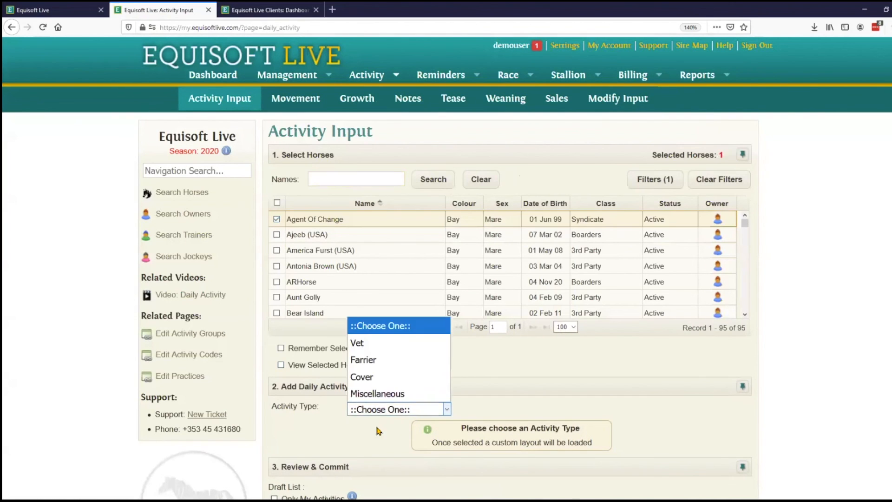
pyautogui.click(369, 349)
pyautogui.scroll(-5, 394, 394)
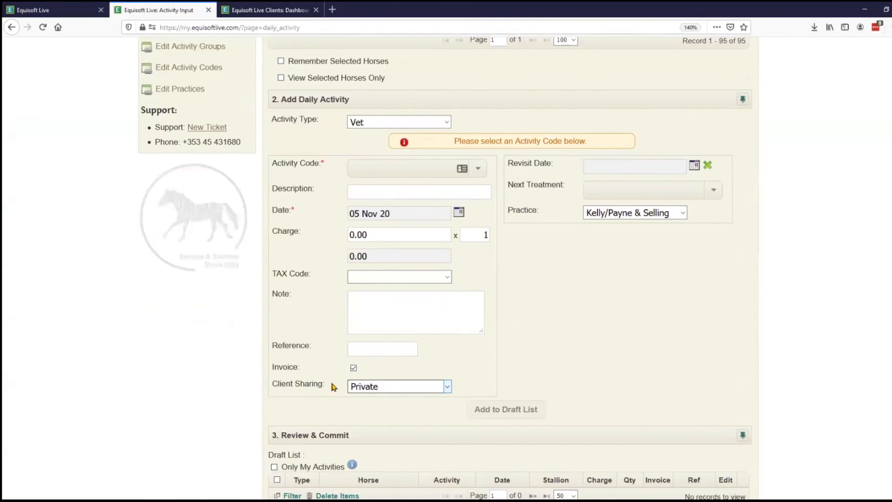
pyautogui.click(402, 391)
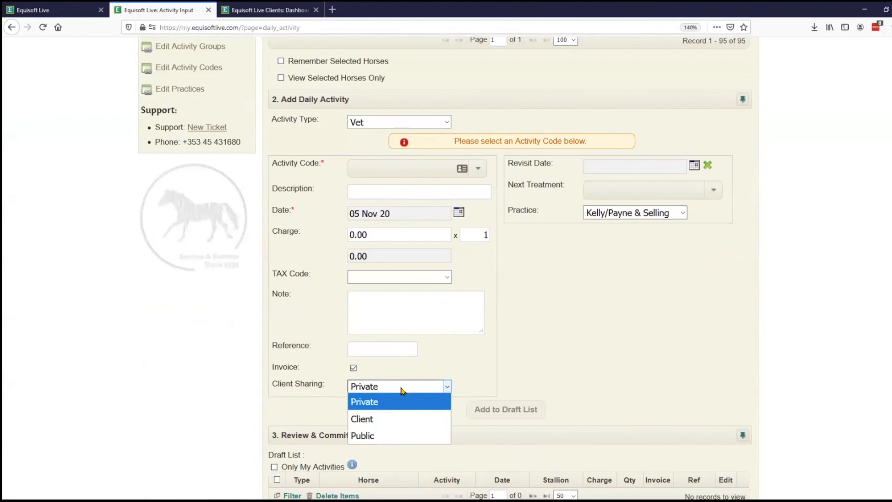
pyautogui.click(386, 418)
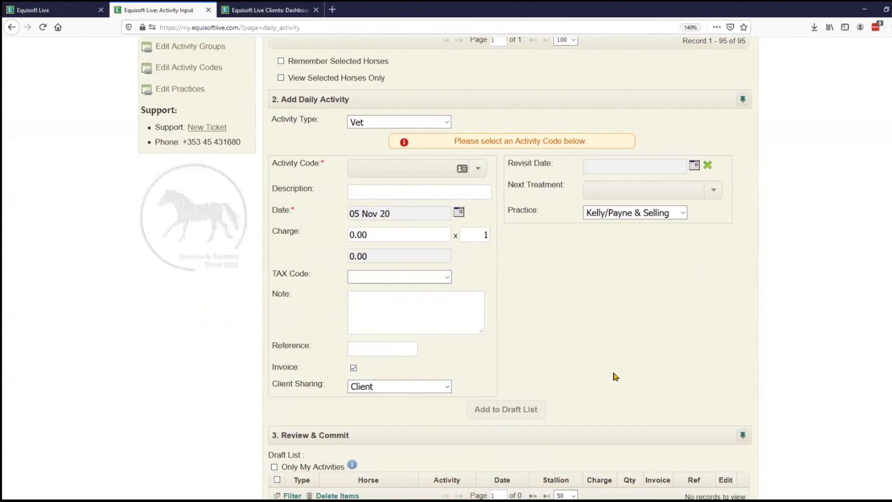
pyautogui.scroll(5, 615, 373)
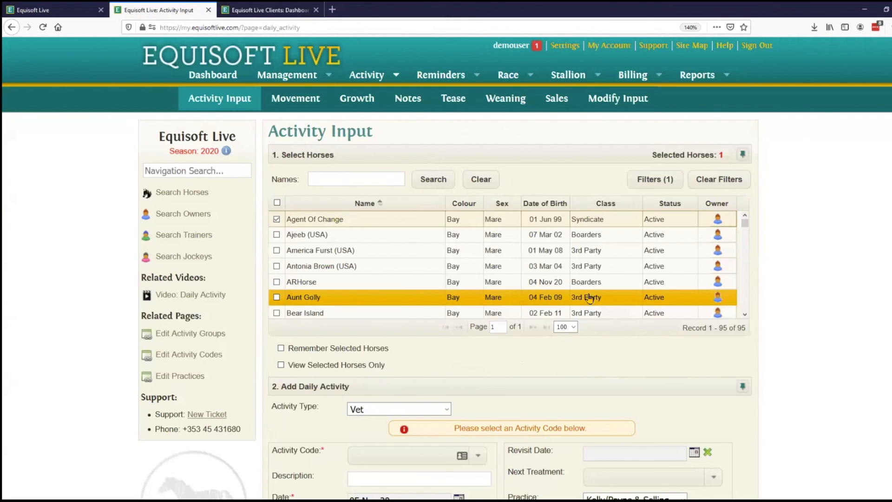